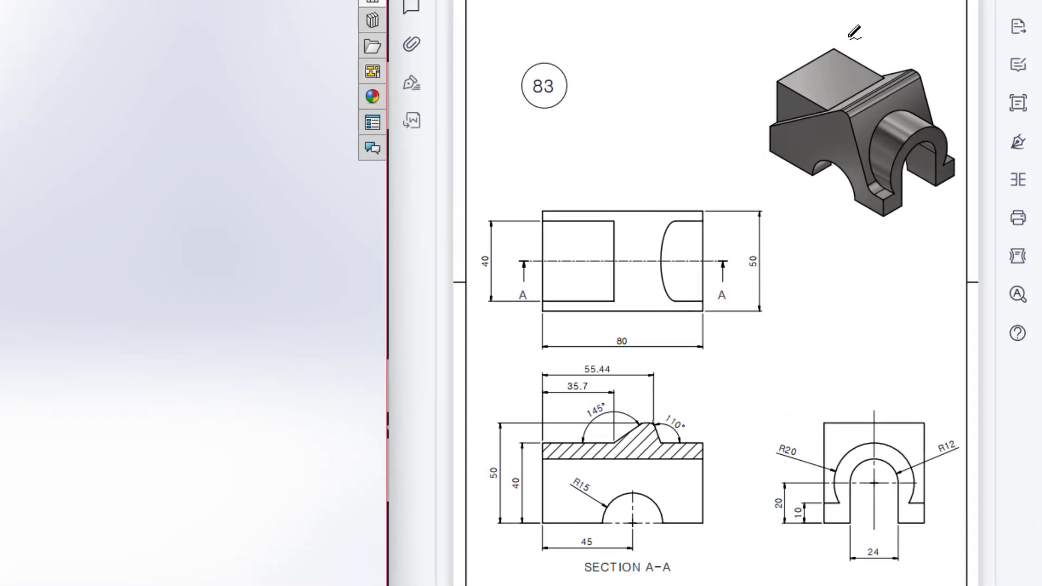
Mark the isometric view, top view and Section A-A on the PDF drawing
mouse_move(849, 36)
left_mouse_down()
mouse_move(779, 49)
mouse_move(877, 229)
mouse_move(969, 152)
mouse_move(754, 42)
left_mouse_up()
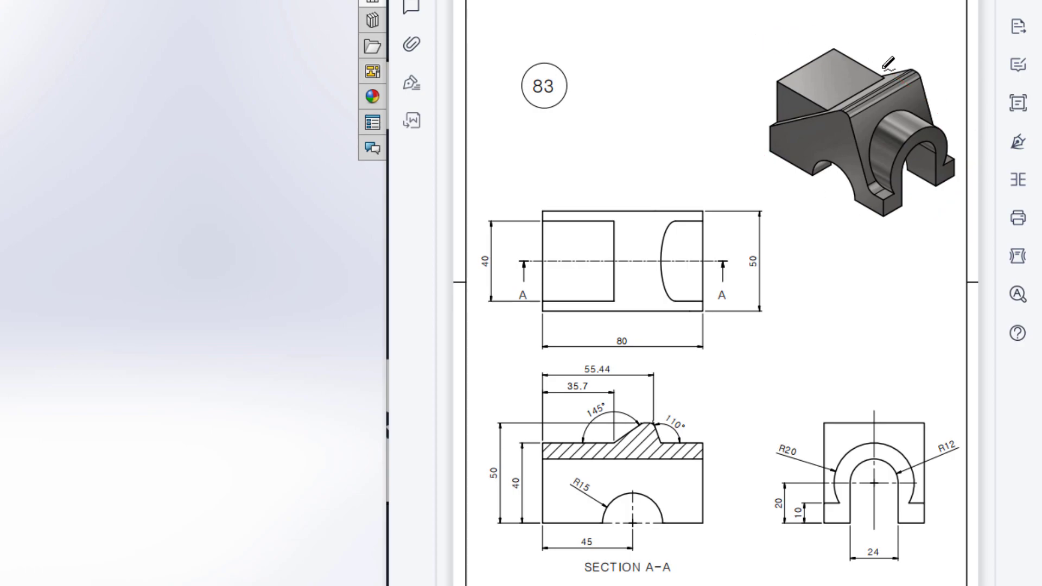
mouse_move(626, 193)
left_mouse_down()
mouse_move(550, 195)
mouse_move(483, 288)
mouse_move(745, 337)
mouse_move(581, 272)
left_mouse_up()
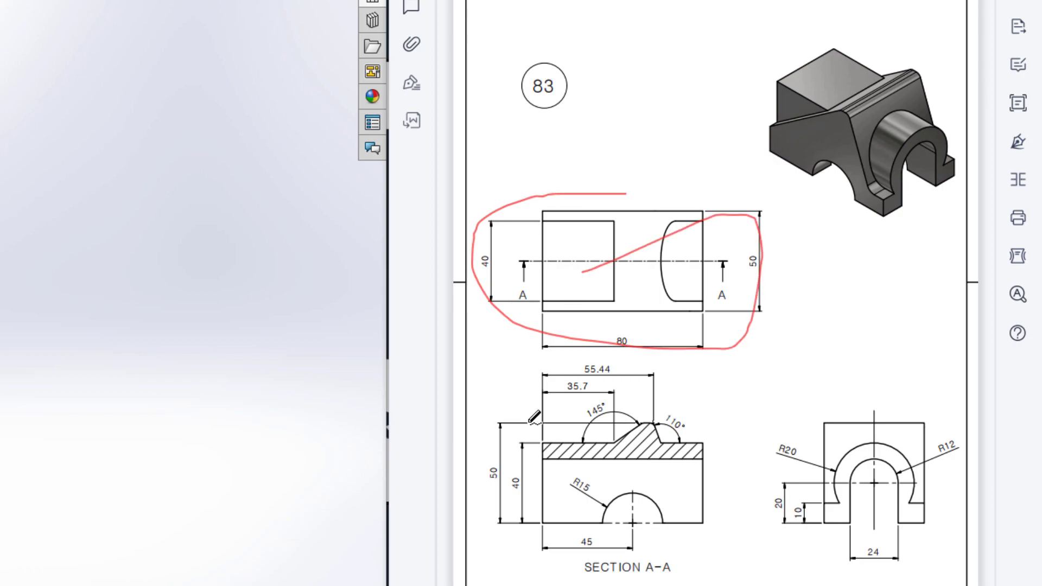
mouse_move(678, 360)
left_mouse_down()
mouse_move(489, 418)
mouse_move(725, 401)
mouse_move(631, 392)
left_mouse_up()
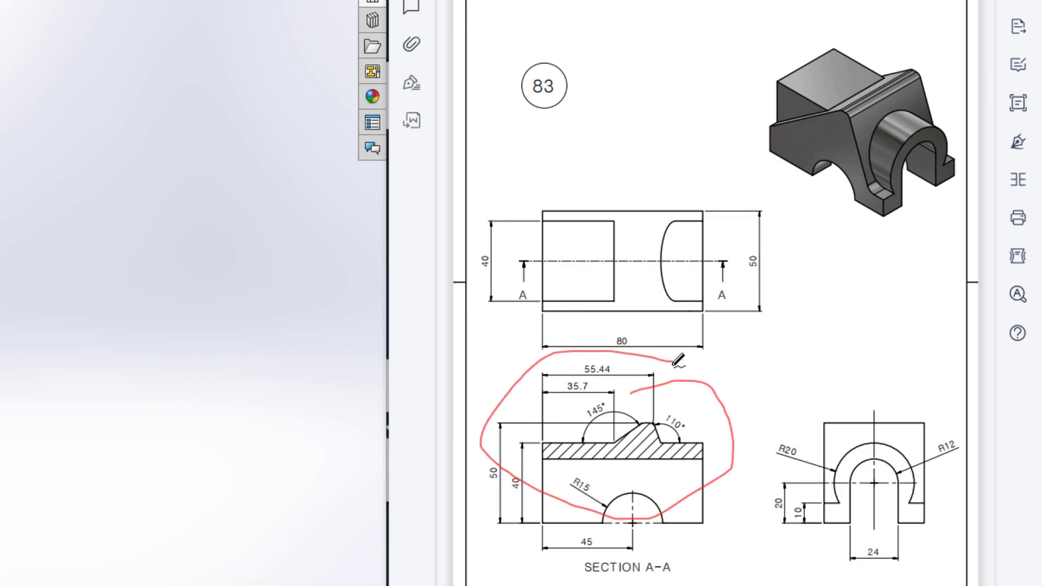
left_click_drag(517, 262, 739, 264)
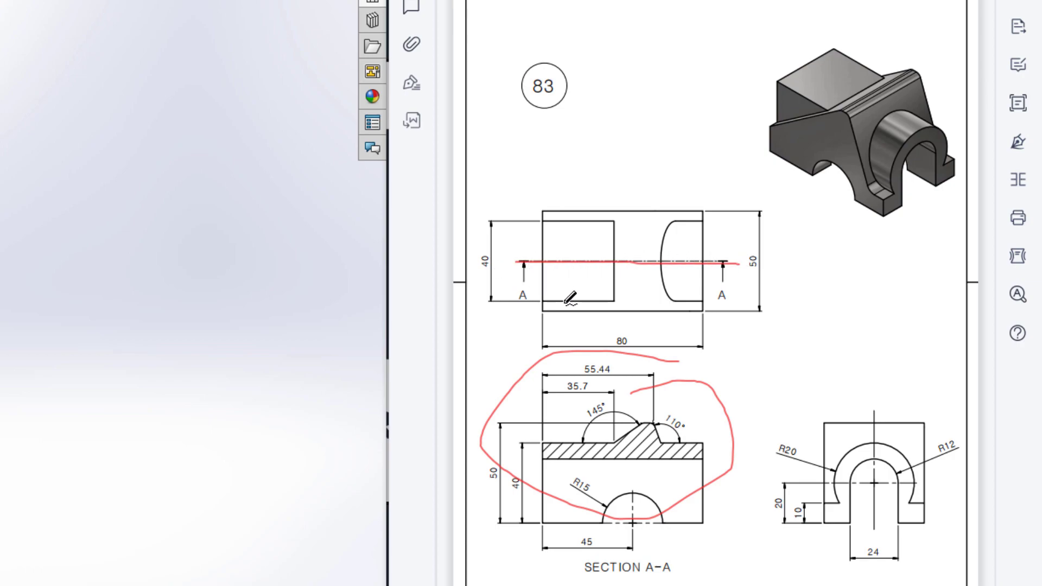
key("ctrl+z")
key("ctrl+z")
mouse_move(929, 377)
left_mouse_down()
mouse_move(822, 403)
mouse_move(934, 444)
left_mouse_up()
key("ctrl+z")
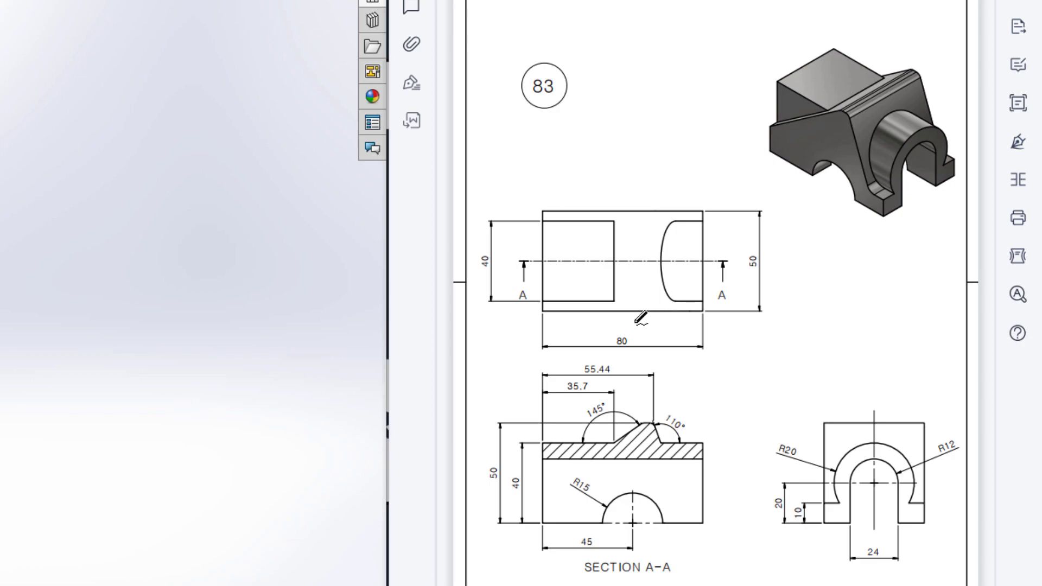
Circle the 80 and 50 top-view dimensions and the 50 section height on the drawing
mouse_move(631, 324)
left_mouse_down()
mouse_move(619, 350)
mouse_move(648, 344)
mouse_move(631, 323)
left_mouse_up()
mouse_move(765, 231)
left_mouse_down()
mouse_move(734, 242)
mouse_move(768, 290)
mouse_move(757, 245)
left_mouse_up()
key("ctrl+z")
key("ctrl+z")
mouse_move(500, 447)
left_mouse_down()
mouse_move(482, 461)
mouse_move(487, 474)
mouse_move(508, 473)
mouse_move(496, 449)
left_mouse_up()
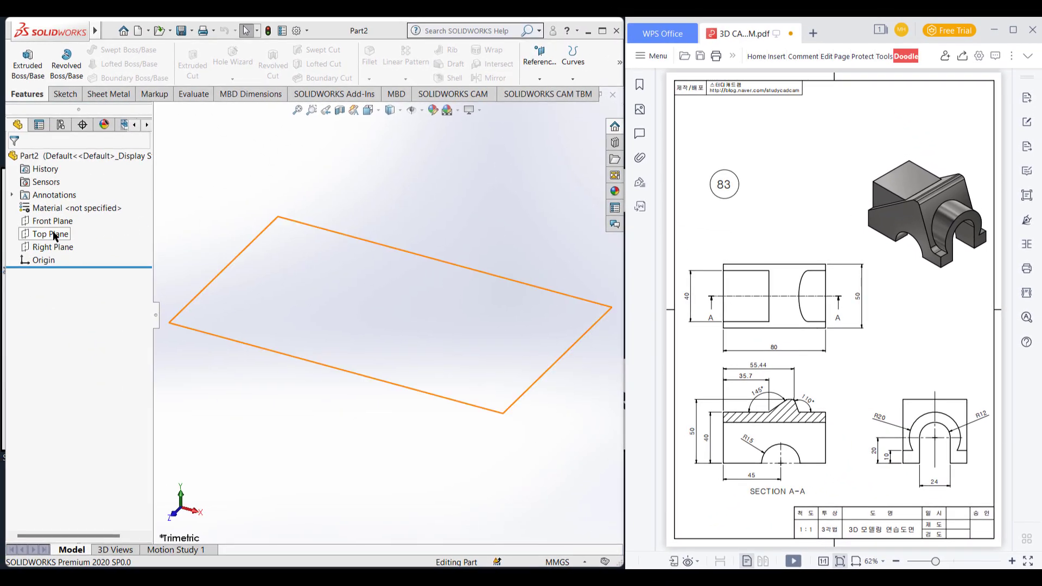
Sketch a 50 × 80 mm centre rectangle at the origin on the Top Plane
right_click(50, 234)
left_click(62, 217)
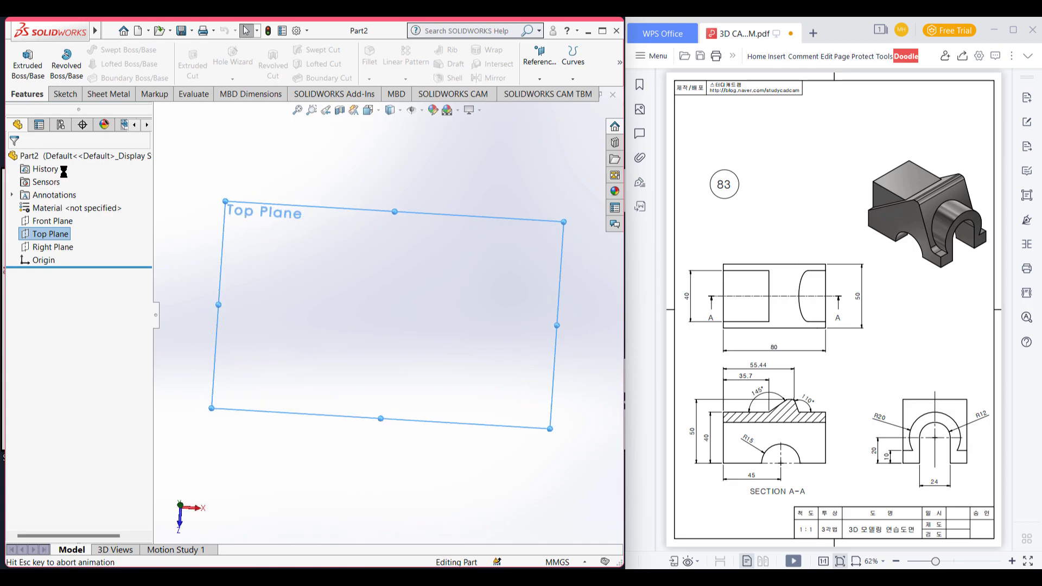
left_click(116, 64)
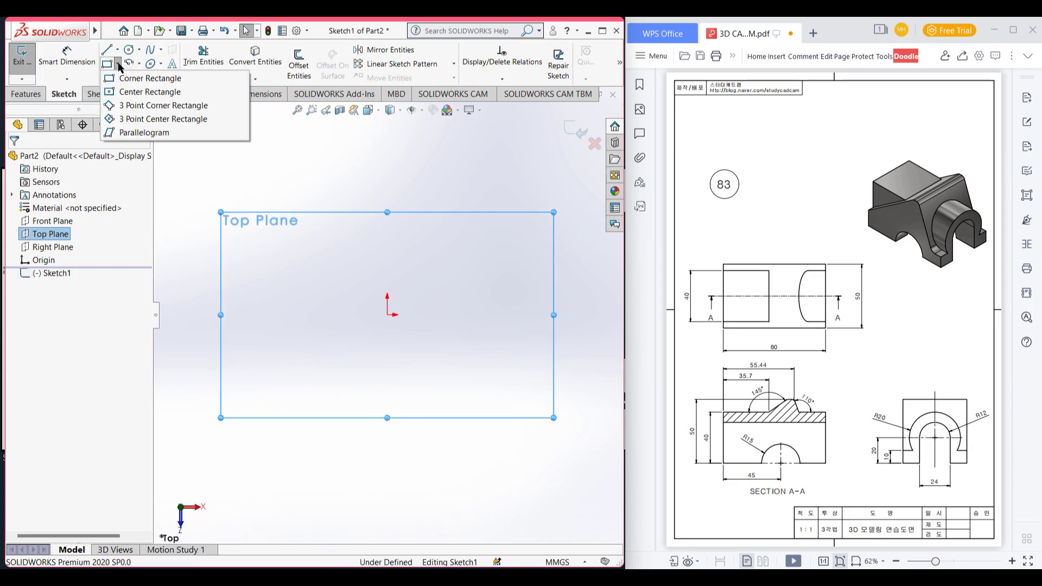
left_click(131, 89)
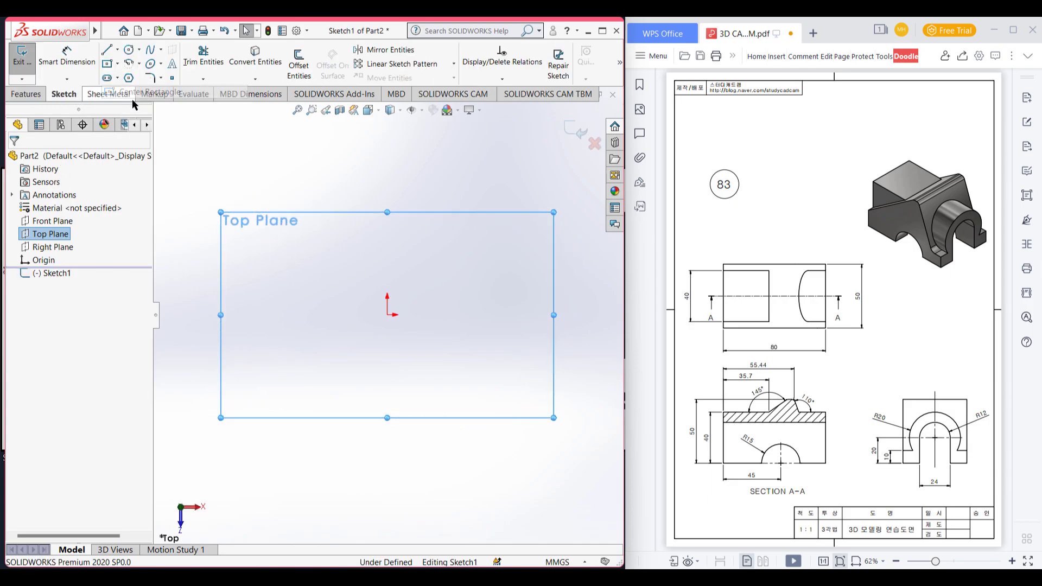
left_click(387, 315)
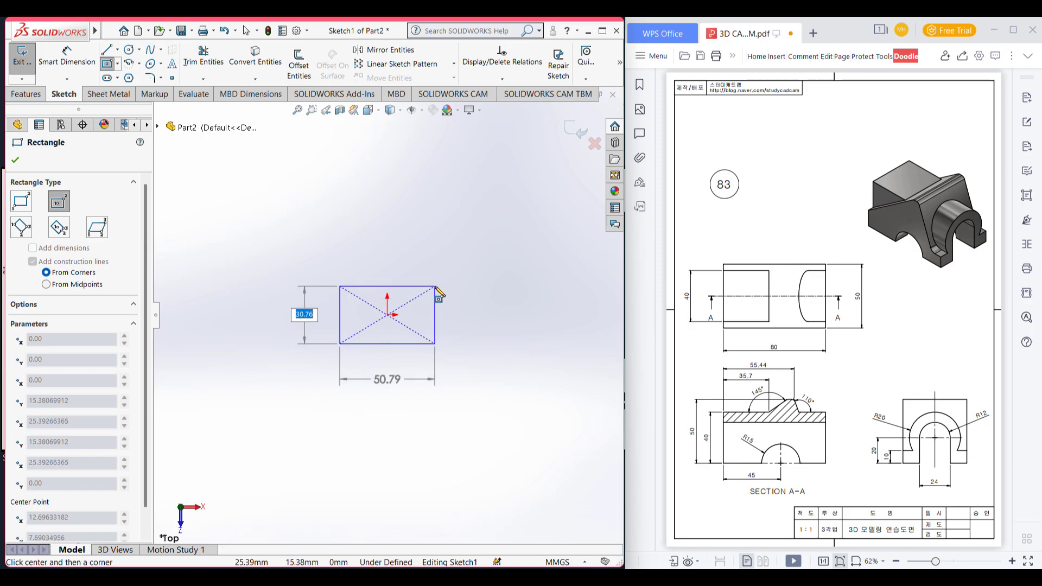
type("50")
key("Tab")
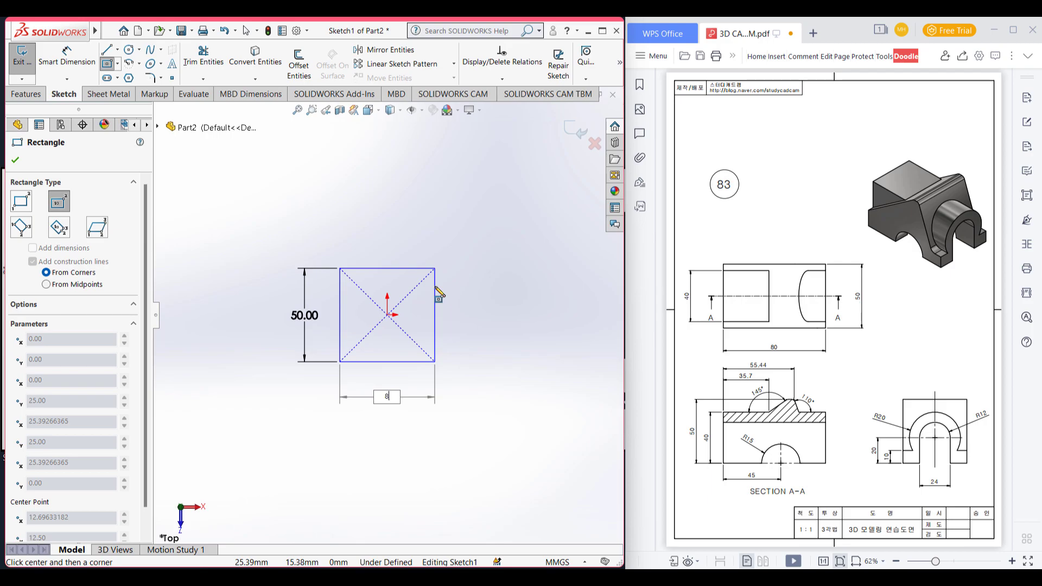
key("Return")
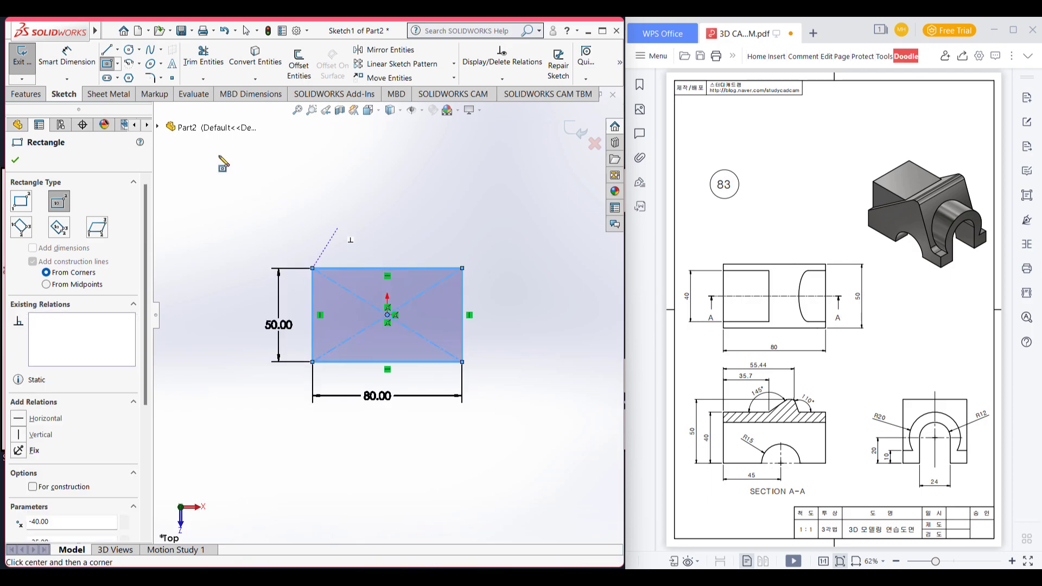
left_click(16, 159)
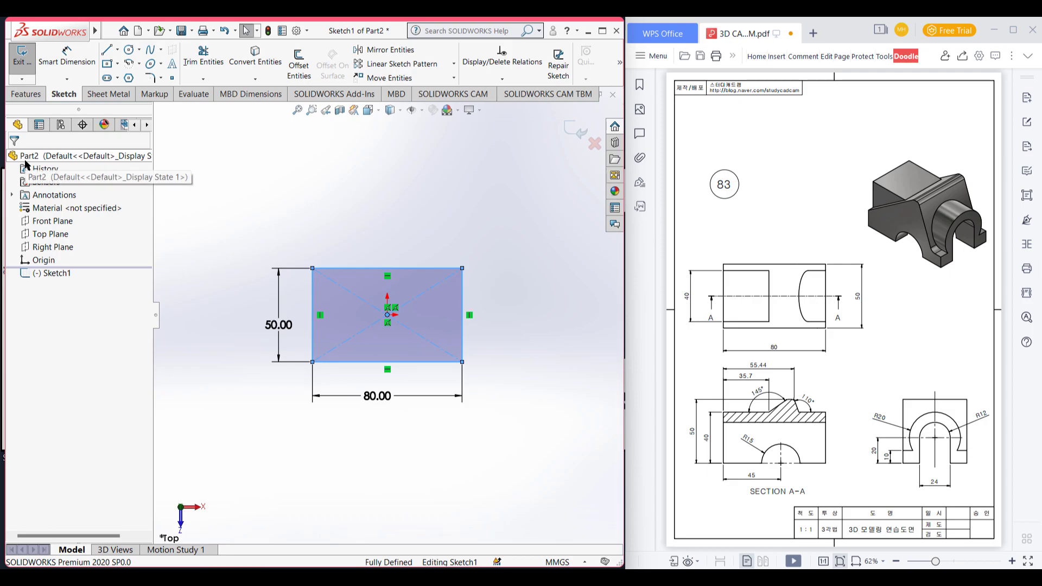
left_click(355, 178)
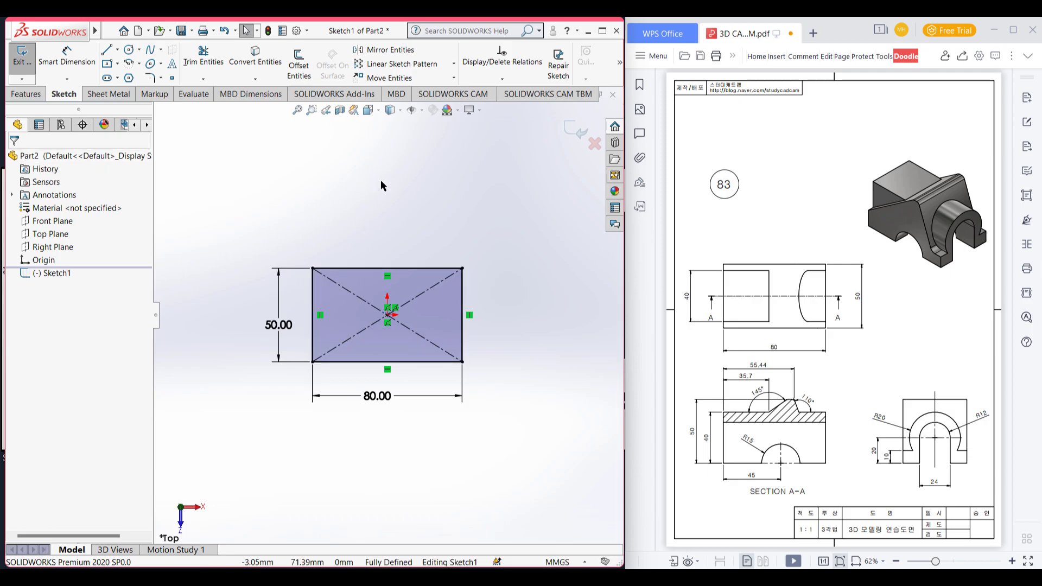
Extrude the rectangle 50 mm into a solid block
key("ctrl+7")
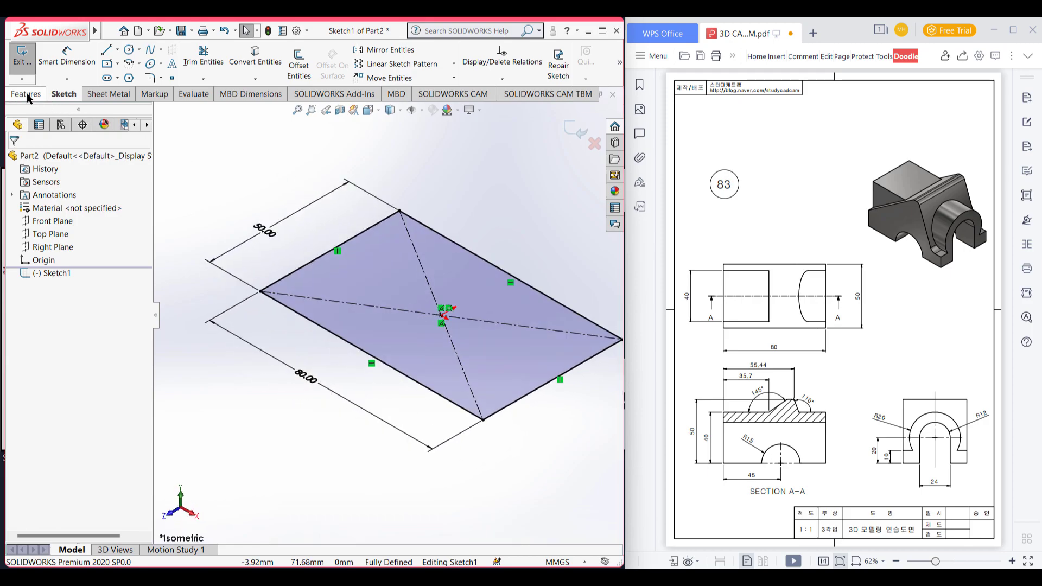
left_click(28, 95)
left_click(27, 63)
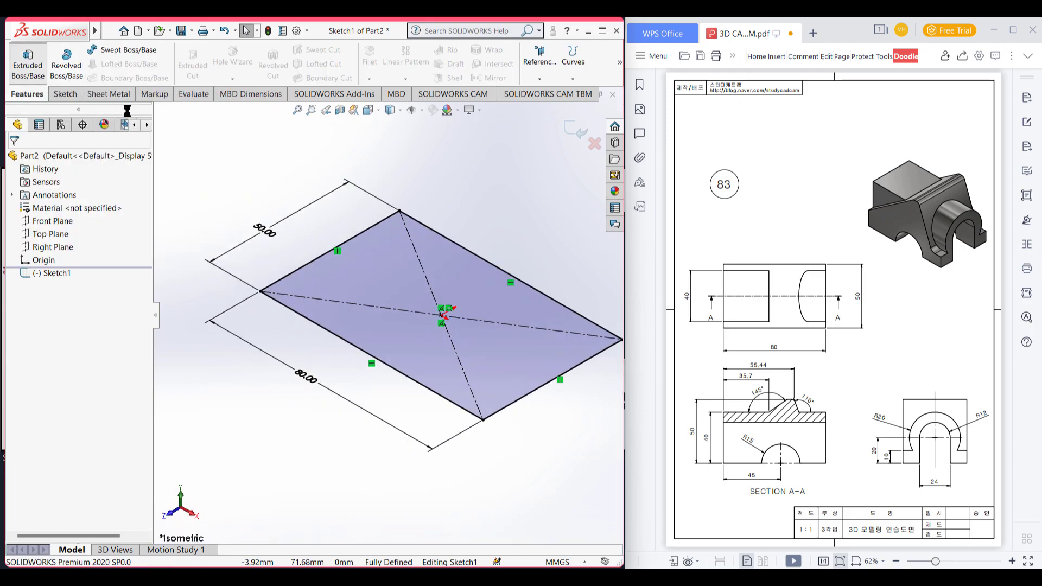
type("50")
key("Return")
key("Return")
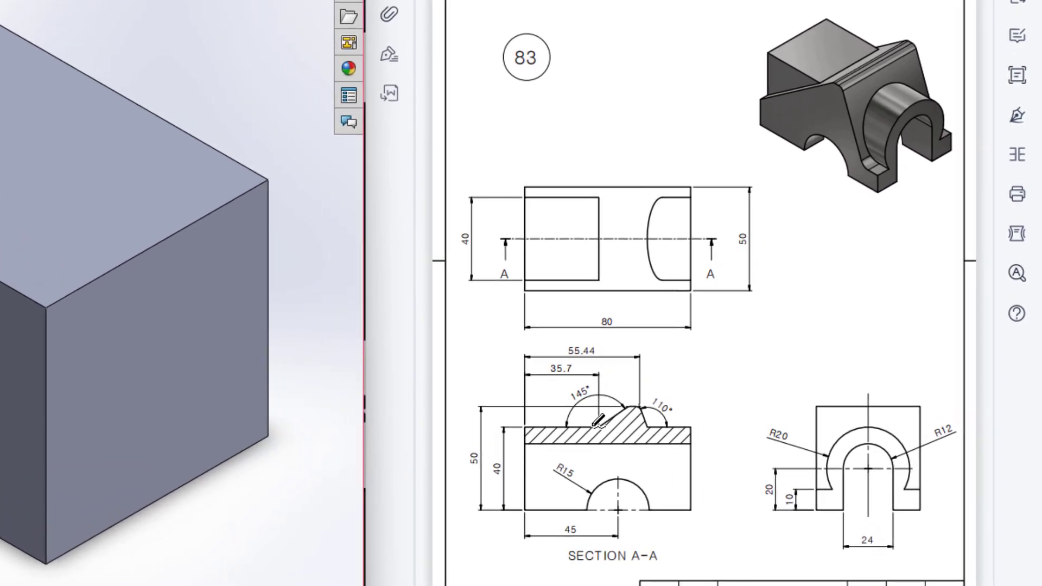
mouse_move(525, 427)
left_mouse_down()
mouse_move(600, 426)
mouse_move(640, 404)
mouse_move(654, 426)
mouse_move(686, 428)
left_mouse_up()
mouse_move(605, 424)
left_mouse_down()
mouse_move(540, 504)
mouse_move(569, 452)
mouse_move(588, 445)
mouse_move(555, 487)
mouse_move(513, 493)
left_mouse_up()
left_click_drag(658, 428, 687, 523)
mouse_move(890, 90)
left_mouse_down()
mouse_move(866, 144)
mouse_move(862, 189)
mouse_move(942, 183)
mouse_move(901, 93)
left_mouse_up()
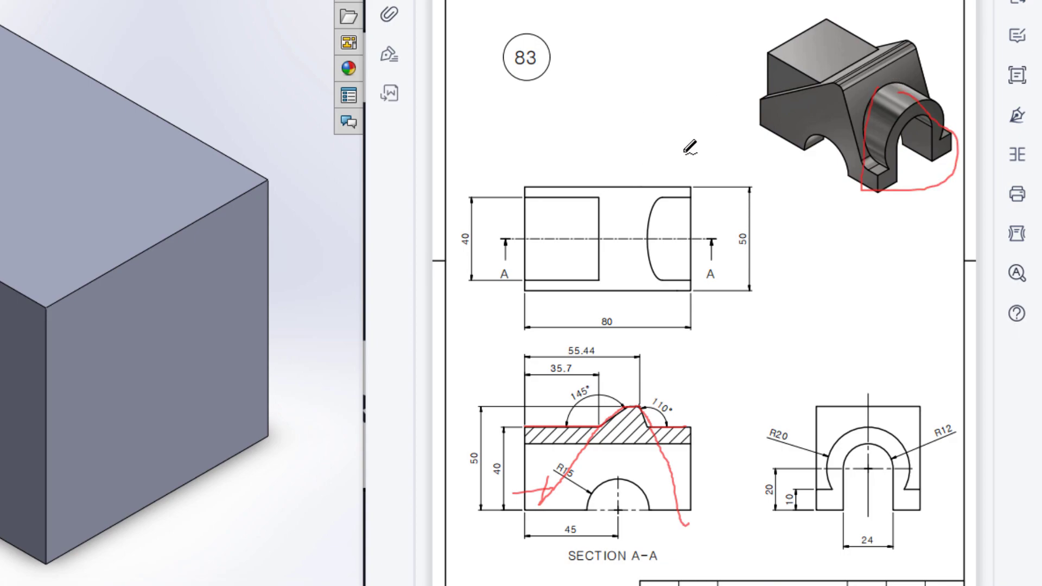
mouse_move(816, 9)
left_mouse_down()
mouse_move(778, 100)
mouse_move(814, 7)
left_mouse_up()
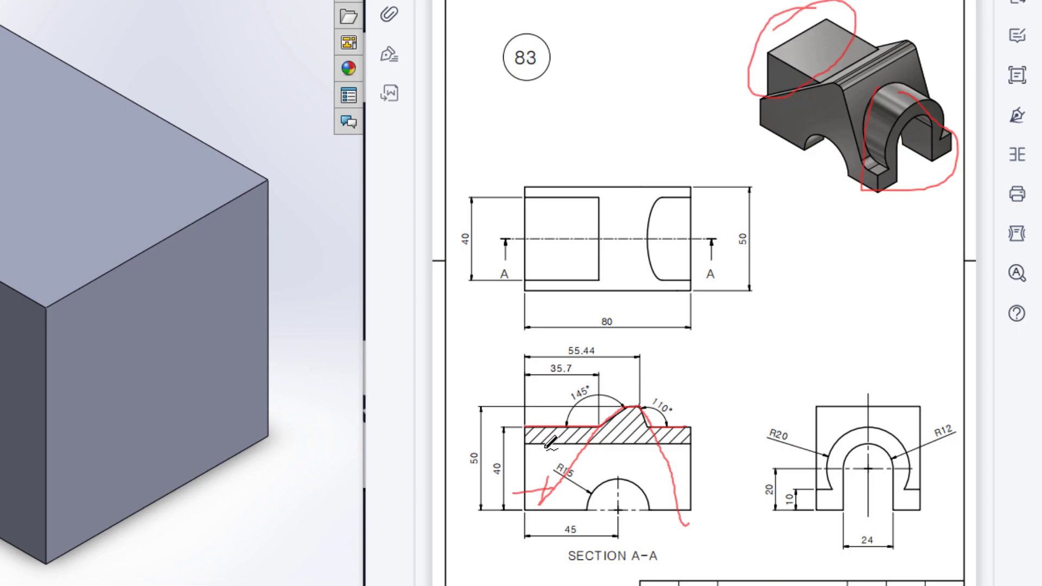
mouse_move(514, 499)
left_mouse_down()
mouse_move(539, 503)
mouse_move(608, 417)
mouse_move(638, 412)
mouse_move(684, 507)
mouse_move(715, 505)
mouse_move(733, 384)
mouse_move(456, 358)
mouse_move(518, 483)
left_mouse_up()
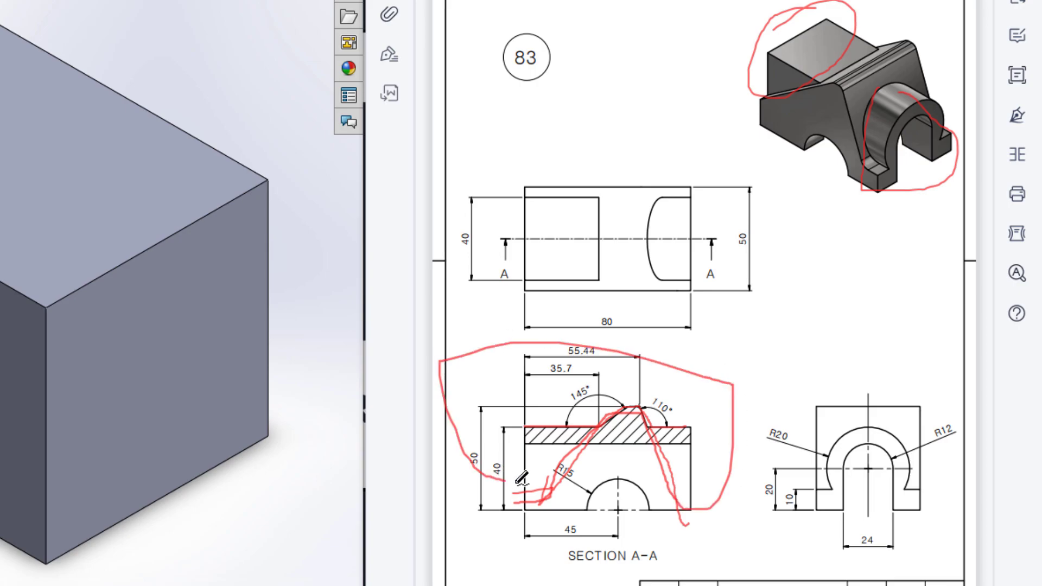
key("ctrl+z")
key("ctrl+z")
key("ctrl+z")
key("ctrl+z")
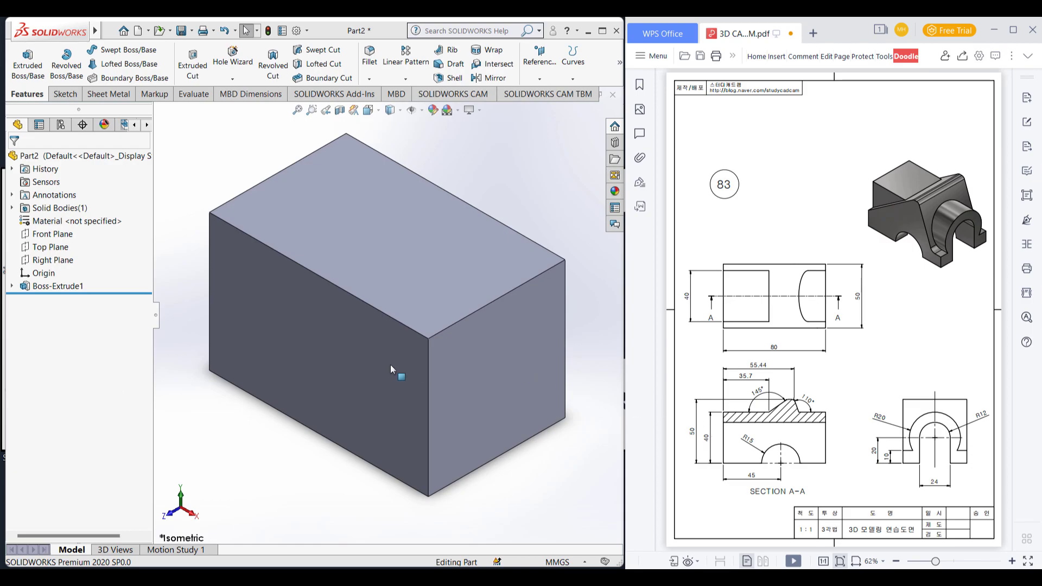
Start a sketch on the block's front face and mark the 40 dimension on the drawing
left_click(108, 358)
right_click(362, 348)
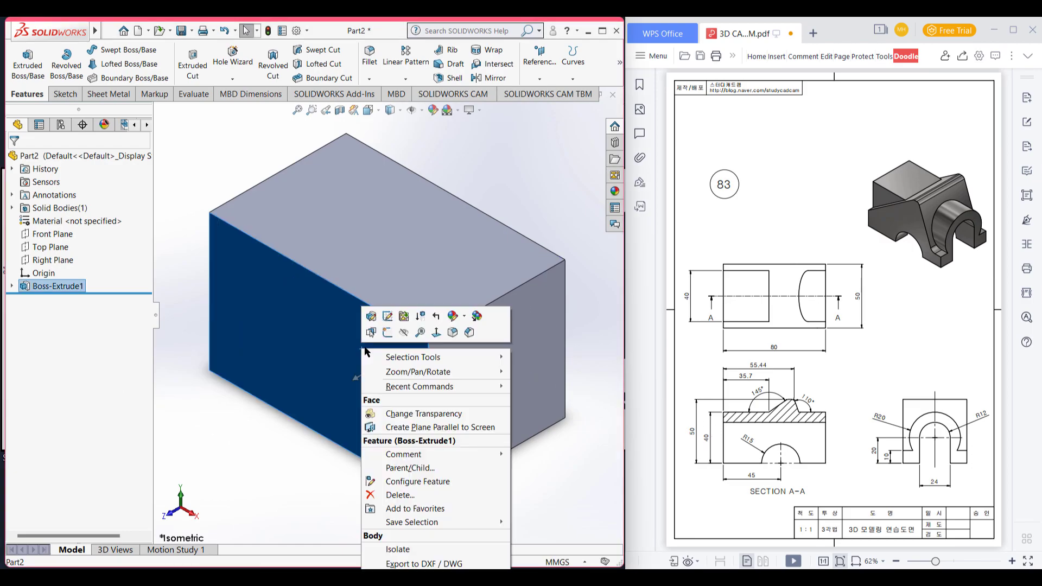
left_click(389, 330)
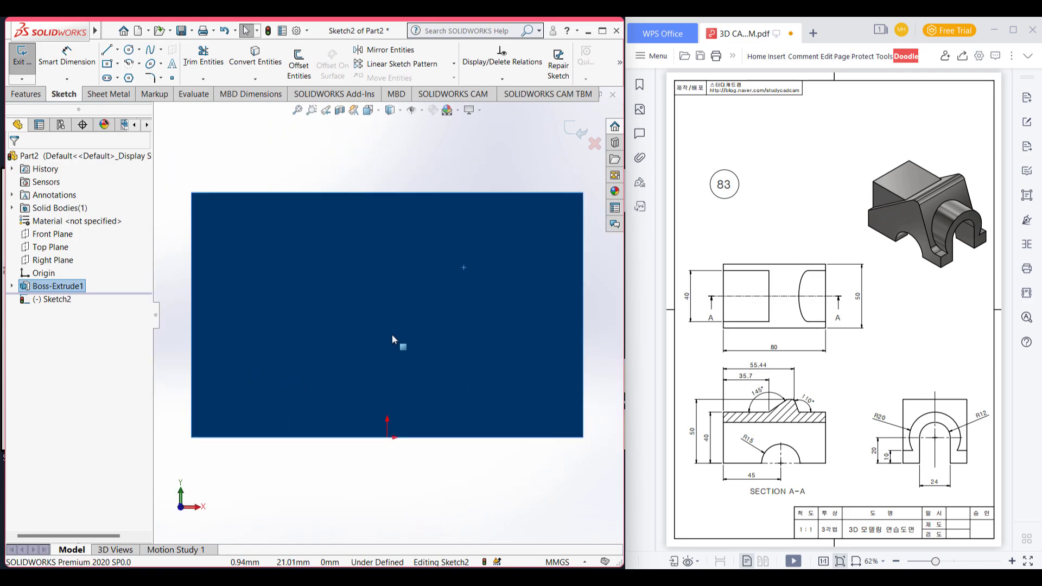
left_click(245, 187)
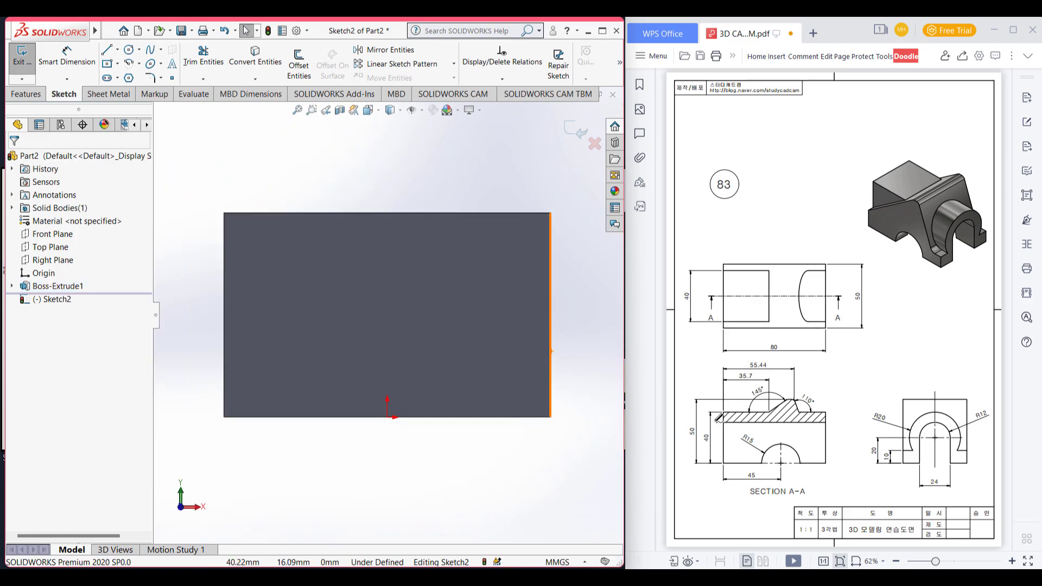
left_click_drag(706, 426, 715, 448)
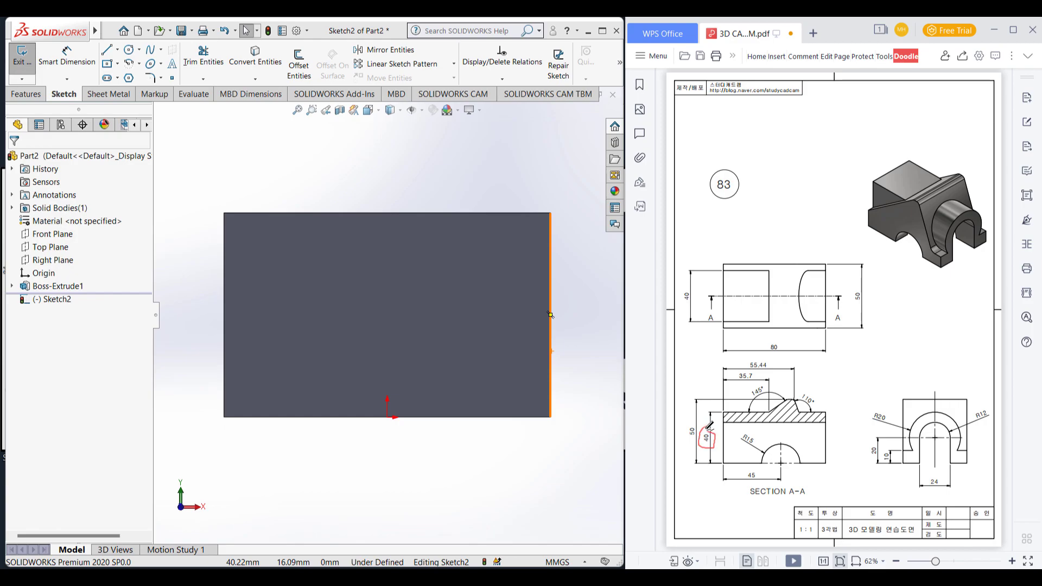
Place a sketch point on the left edge, dimensioned 40 mm above the bottom edge
left_click(172, 78)
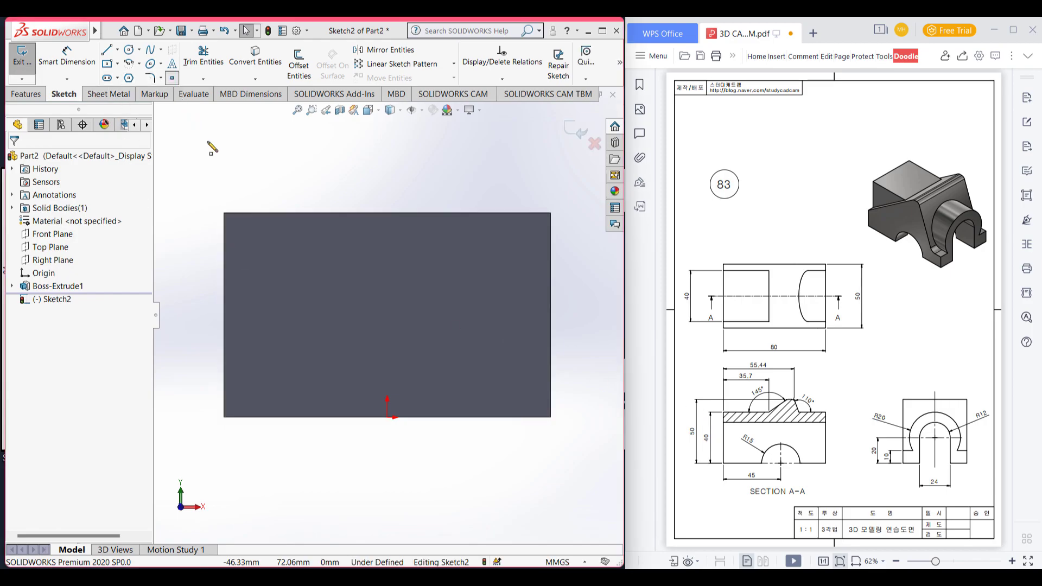
left_click(224, 256)
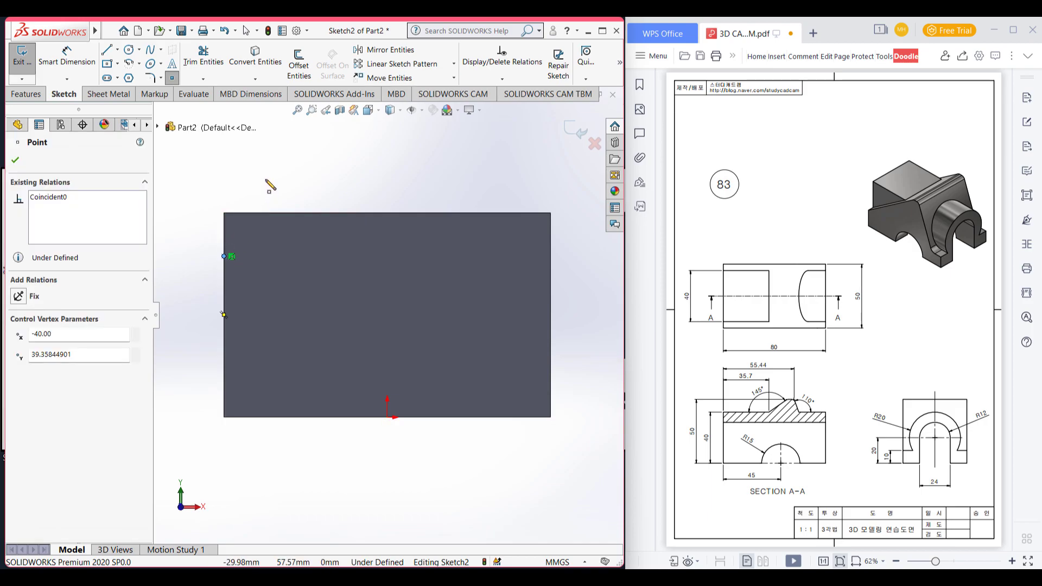
right_click_drag(266, 187, 266, 135)
left_click(224, 257)
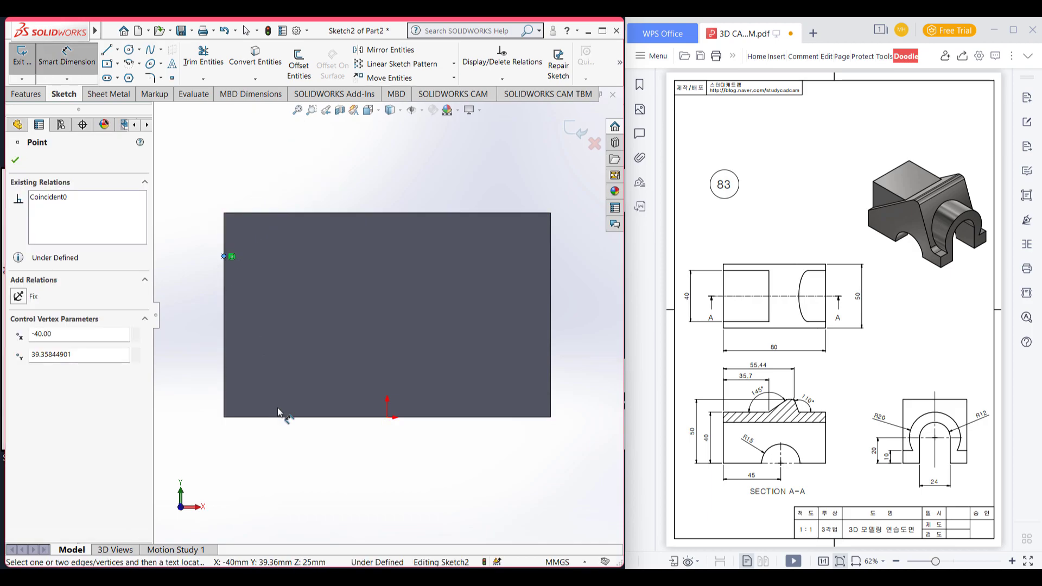
left_click(281, 417)
left_click(207, 356)
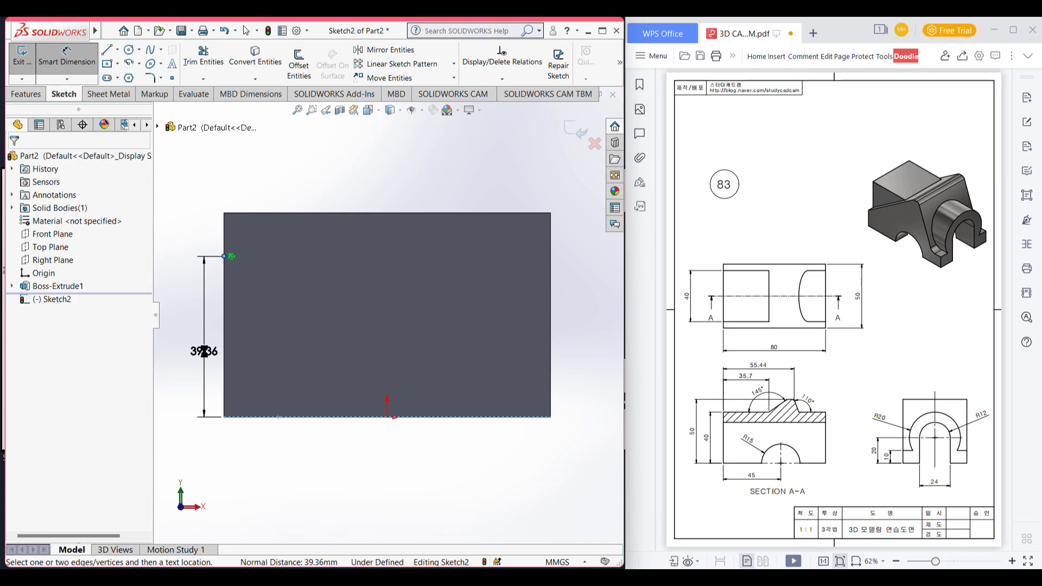
type("40")
key("Return")
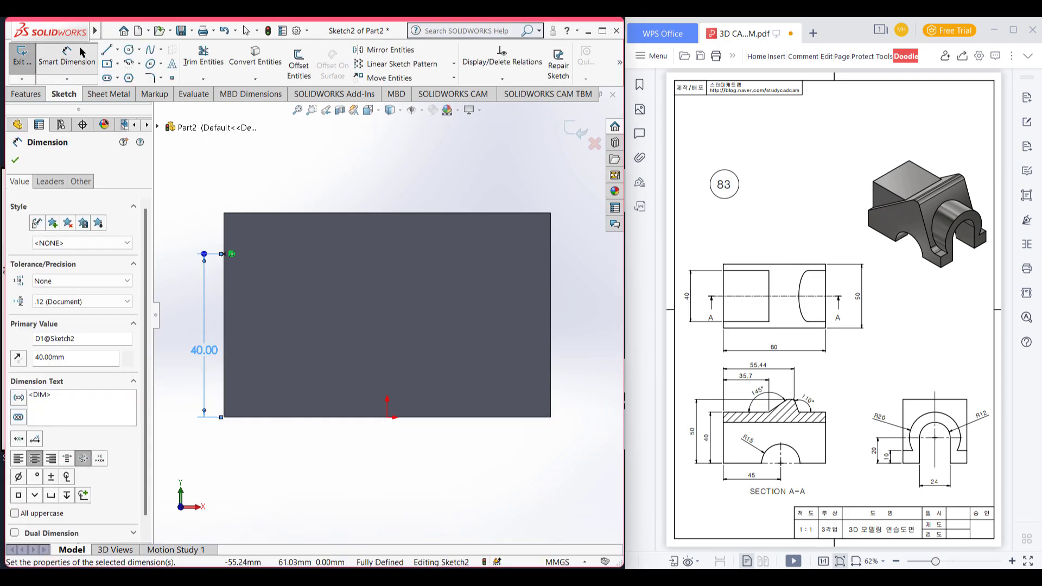
left_click(107, 49)
Draw a 35.7 mm horizontal line from the point, then an angled line to the top edge
left_click_drag(763, 372, 740, 366)
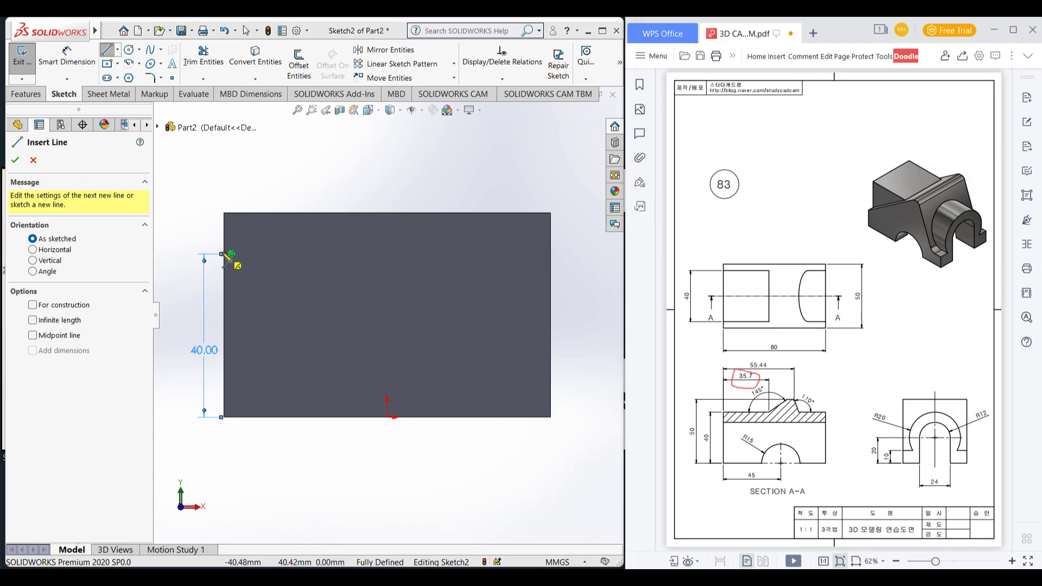
left_click(224, 254)
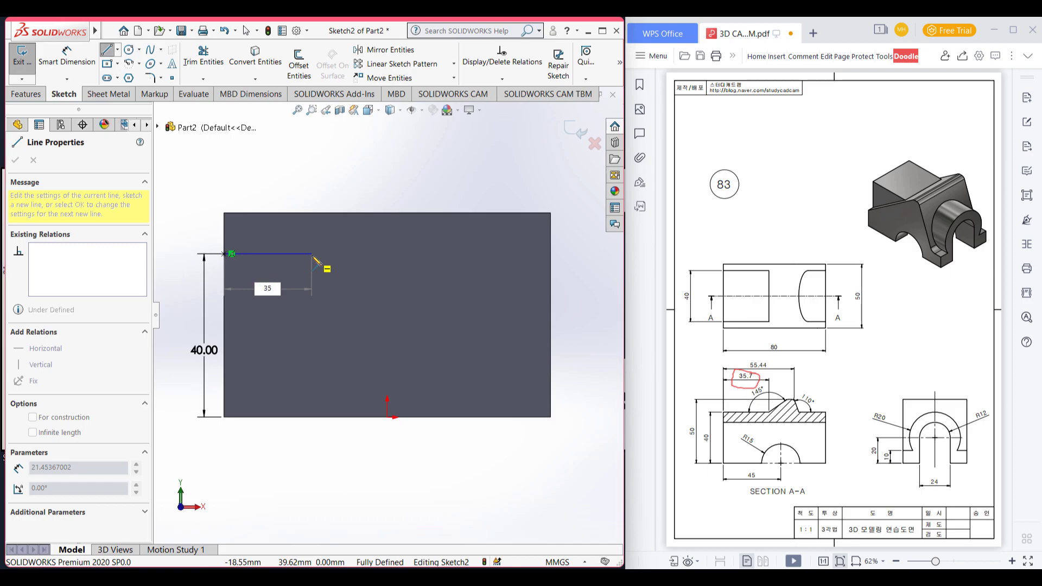
key("Return")
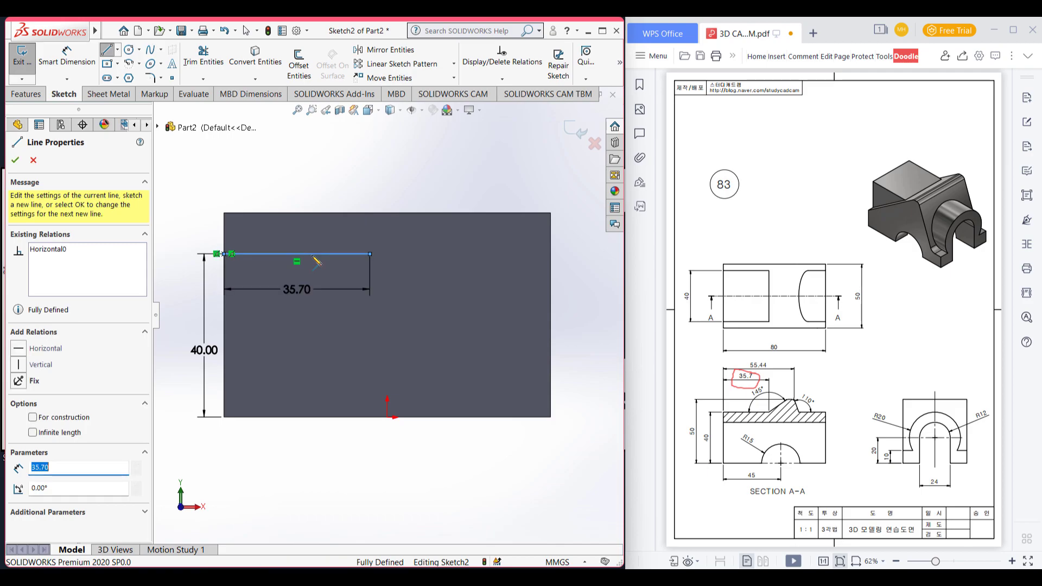
left_click(411, 212)
key("Escape")
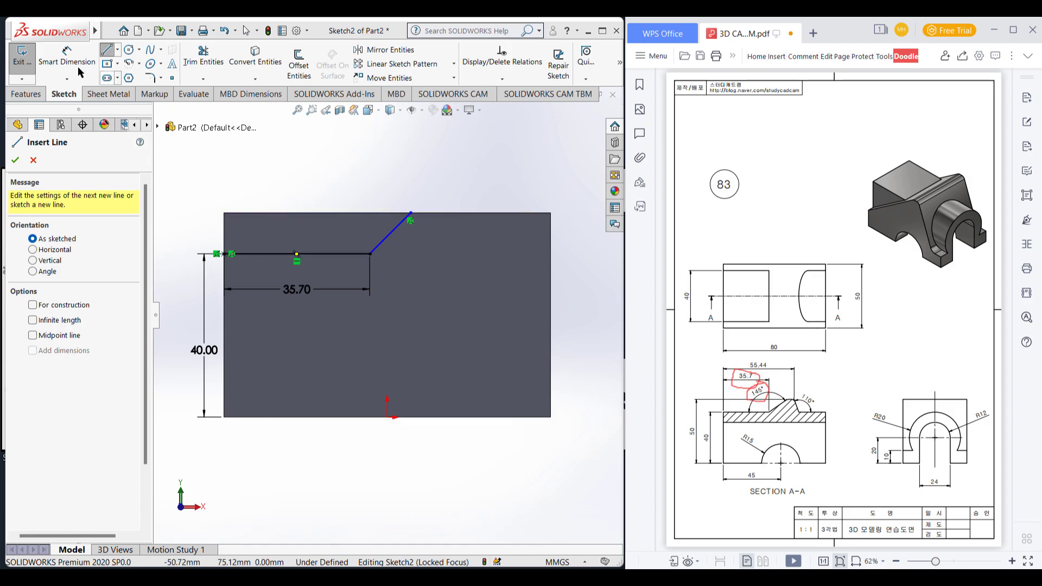
Dimension the angle between the horizontal and sloped lines as 145°
left_click(91, 72)
left_click(347, 254)
left_click(386, 238)
left_click(356, 224)
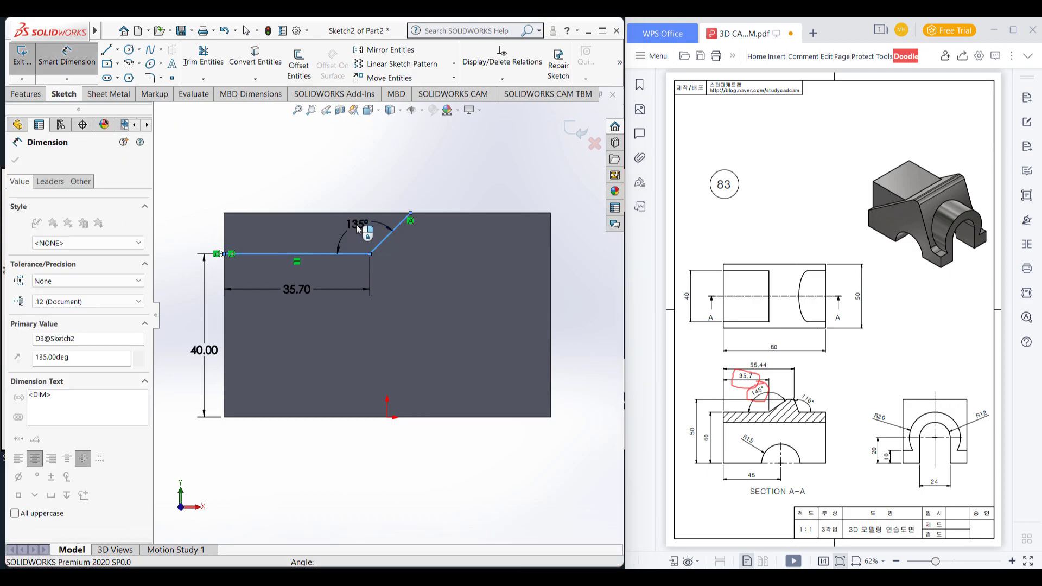
key("Return")
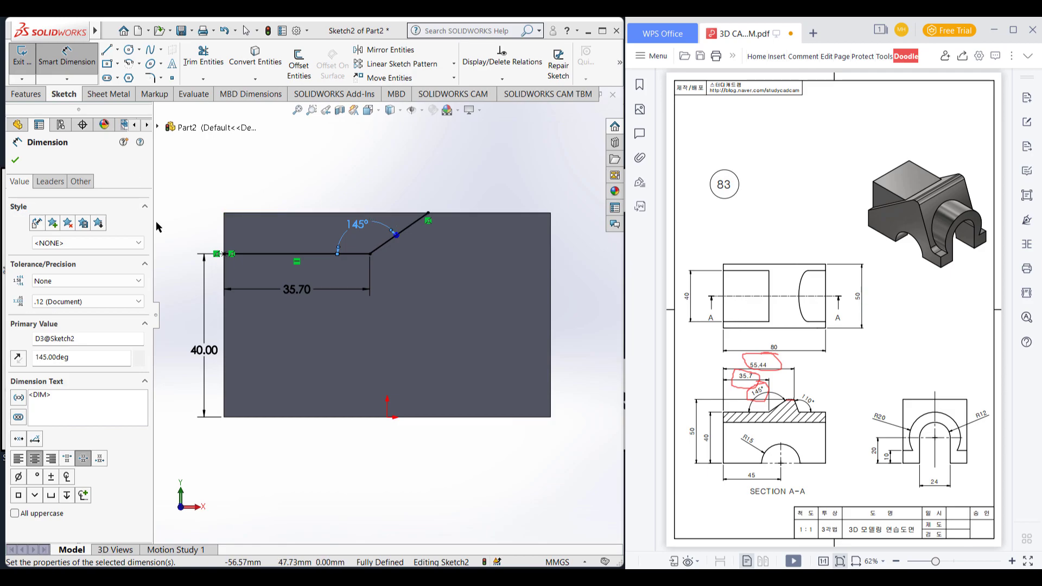
Add a short line along the top edge from the sloped line's upper end
left_click(107, 50)
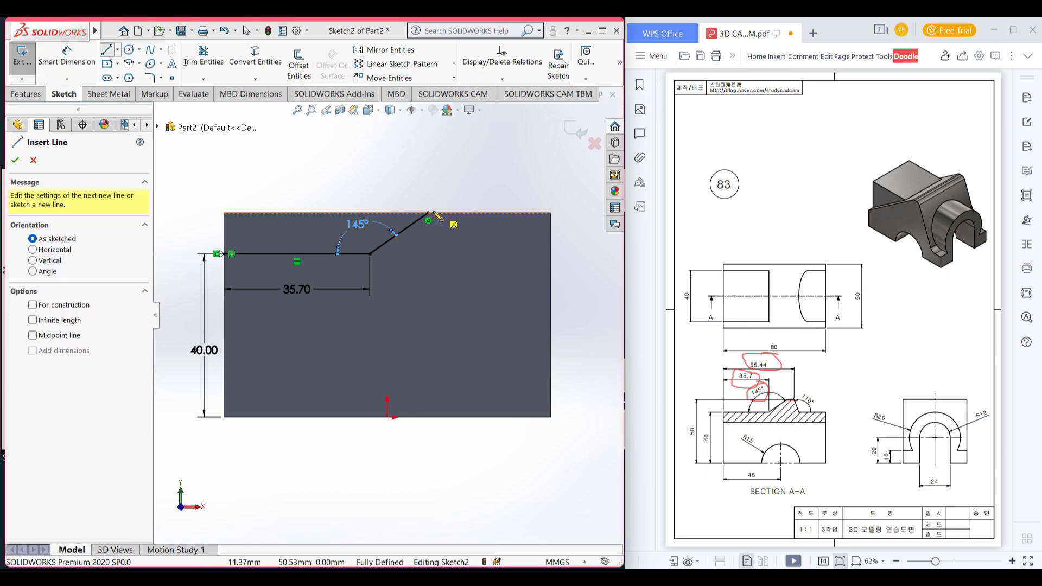
left_click(429, 214)
left_click(446, 213)
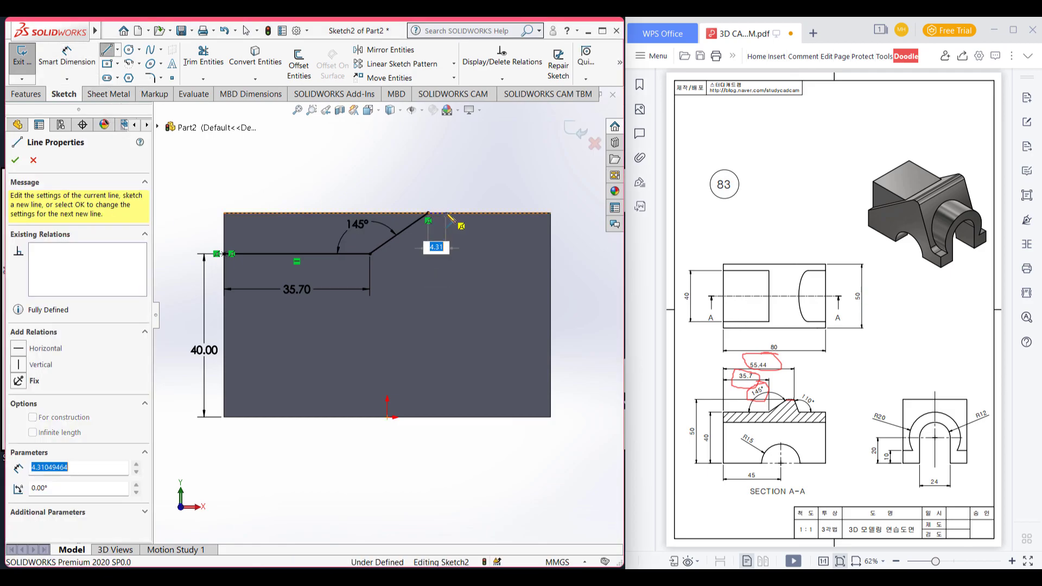
key("Escape")
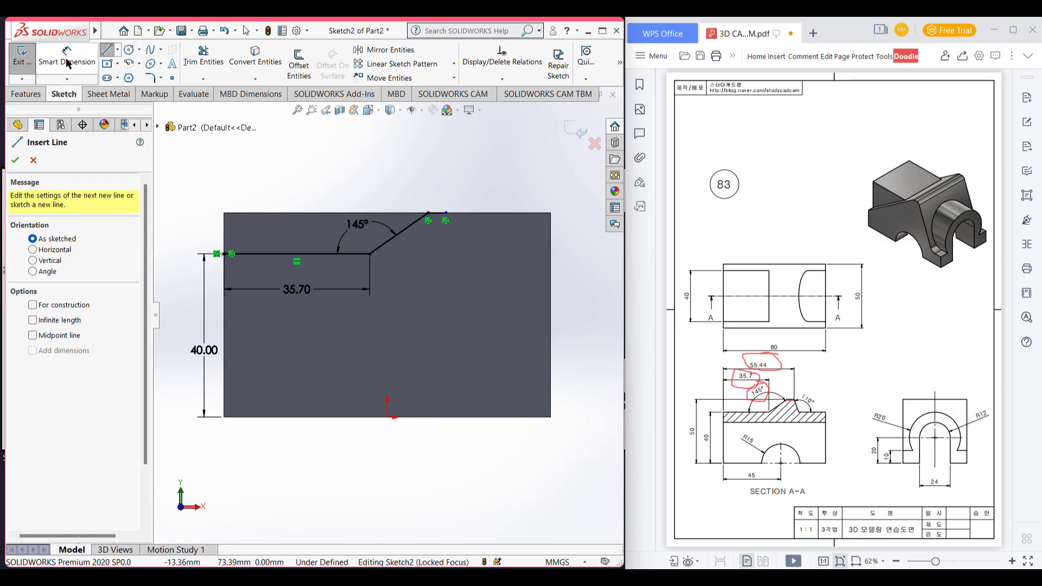
left_click(67, 61)
left_click(446, 213)
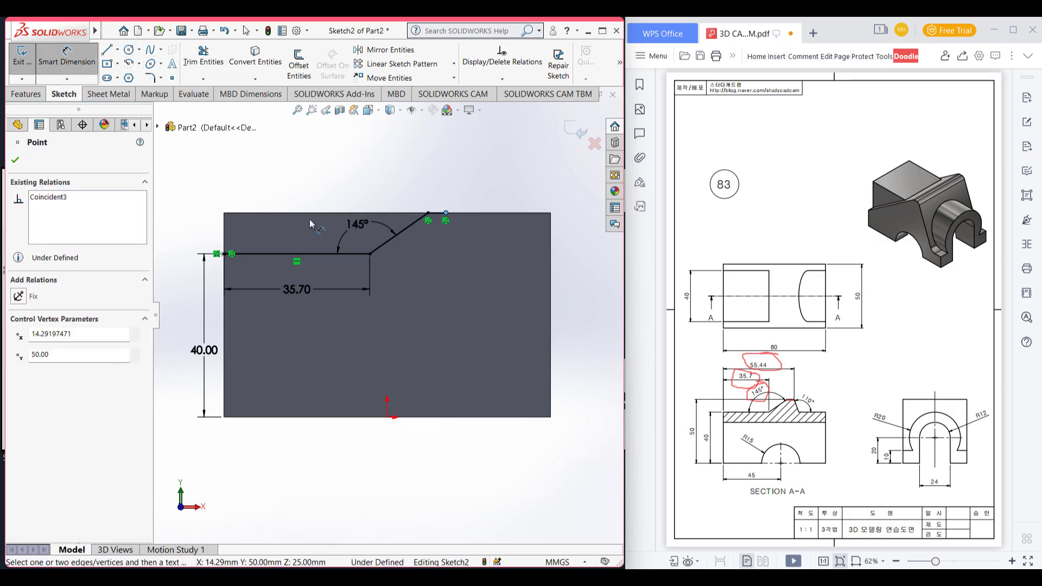
Set the stub's end 55.44 mm from the block's left edge
left_click(224, 233)
left_click(284, 174)
type("55")
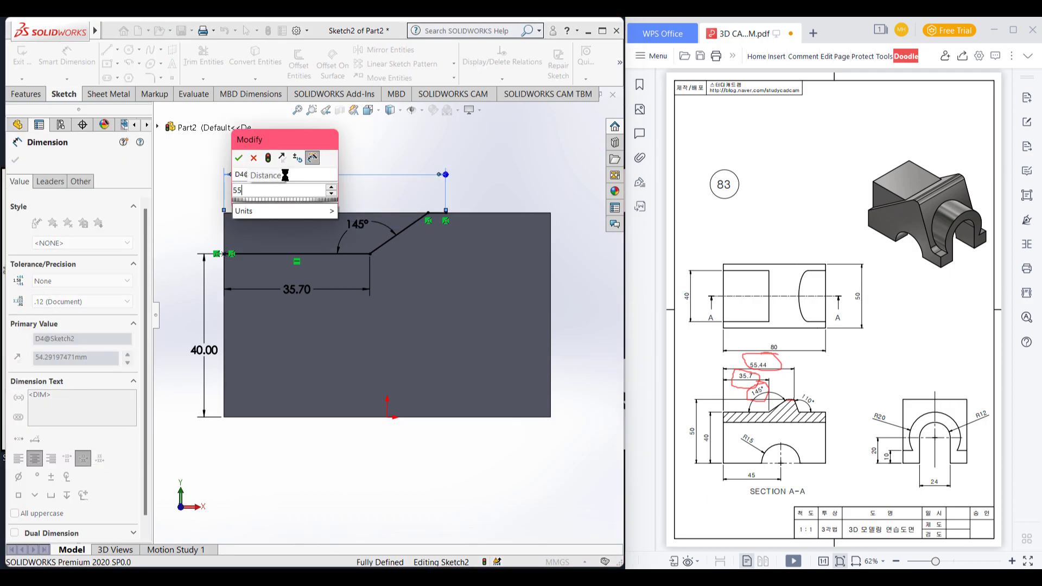
type(".44")
key("Return")
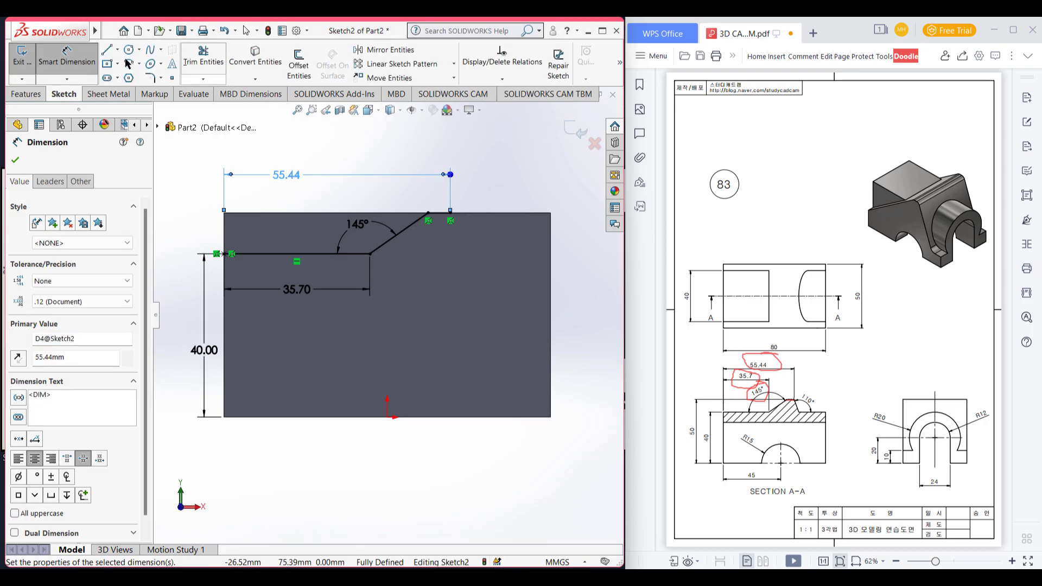
Draw a long slanted line from the stub's end down past the block's lower right
key("l")
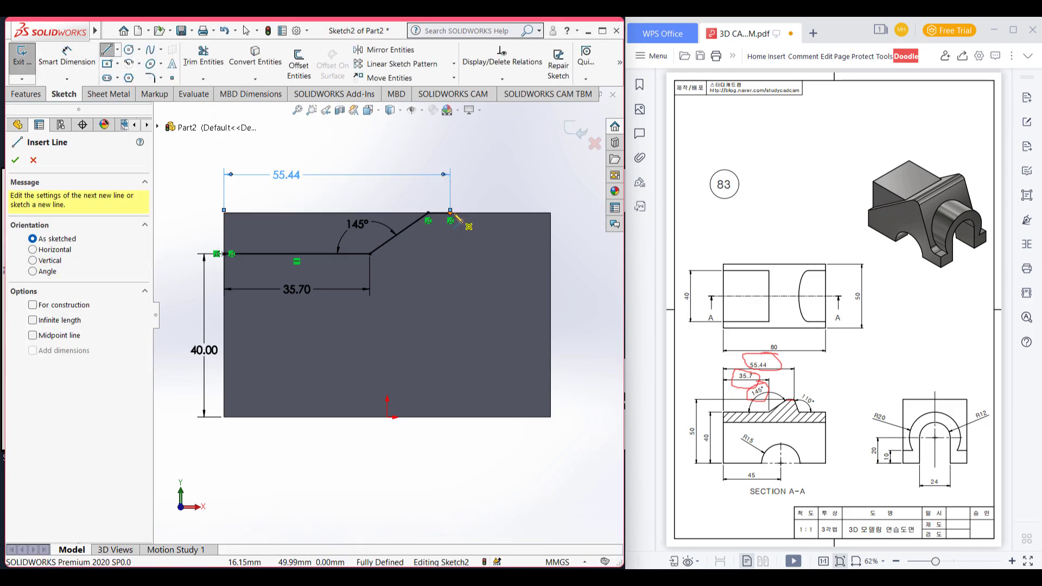
left_click(451, 212)
left_click(551, 479)
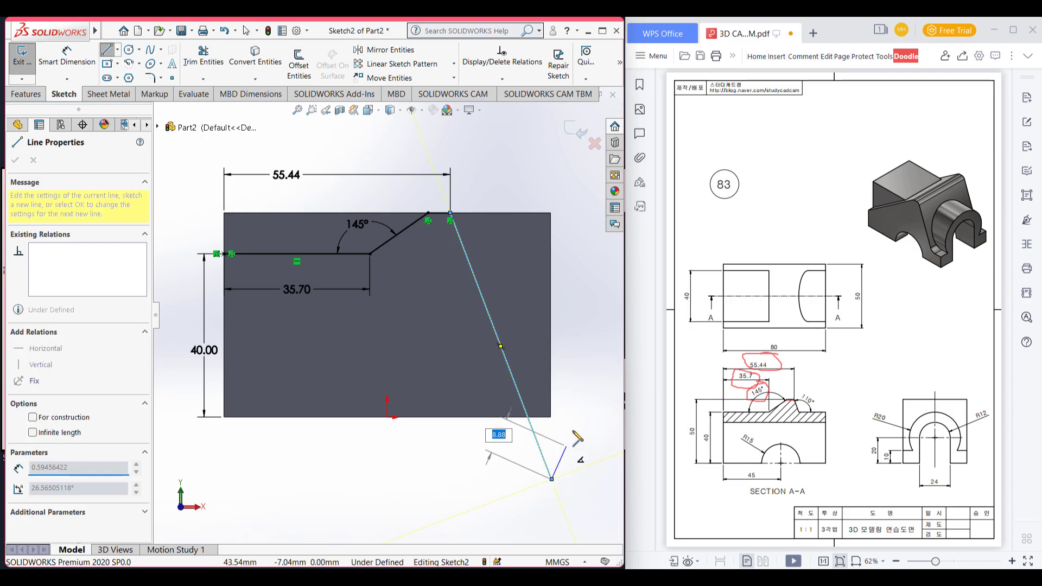
key("Escape")
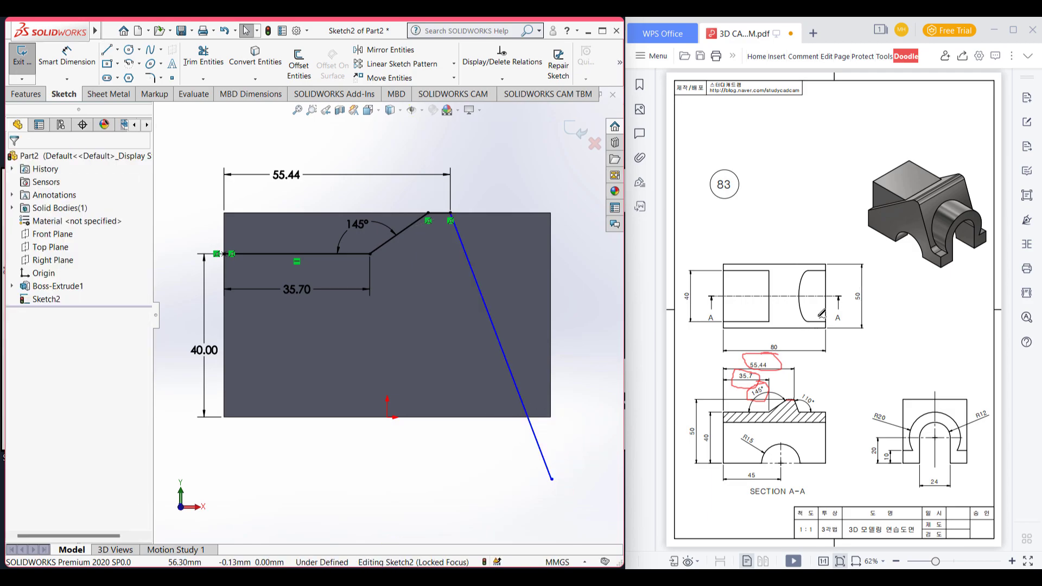
left_click_drag(809, 392, 799, 404)
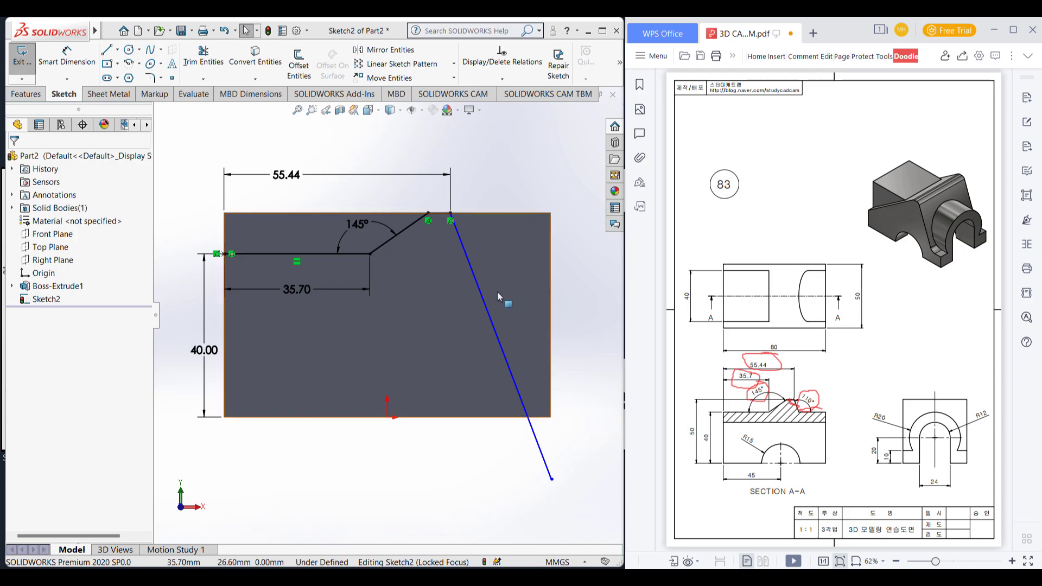
Dimension the slanted line at 110° from the short top stub
left_click(66, 57)
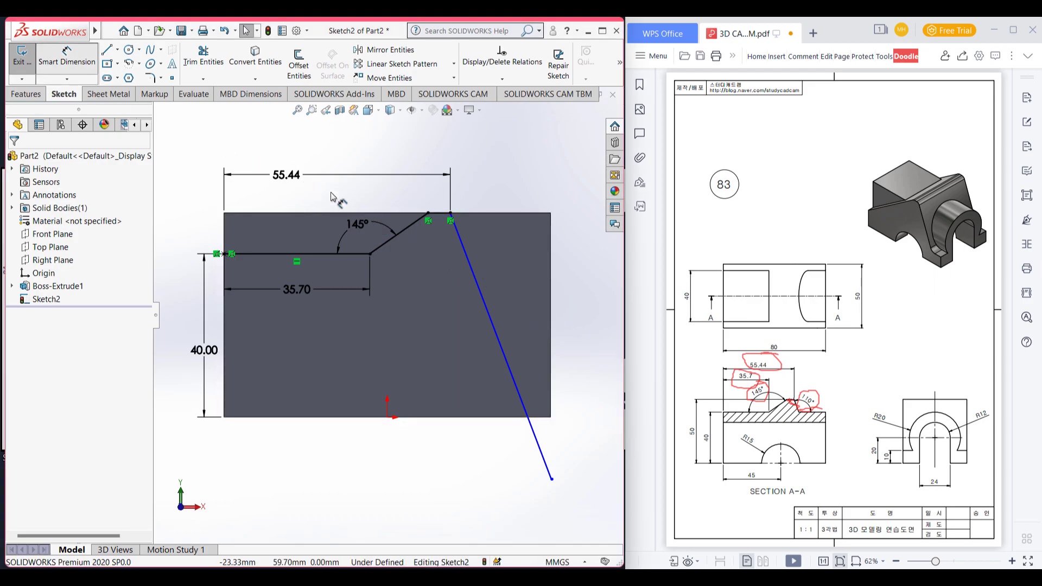
left_click(440, 213)
left_click(456, 233)
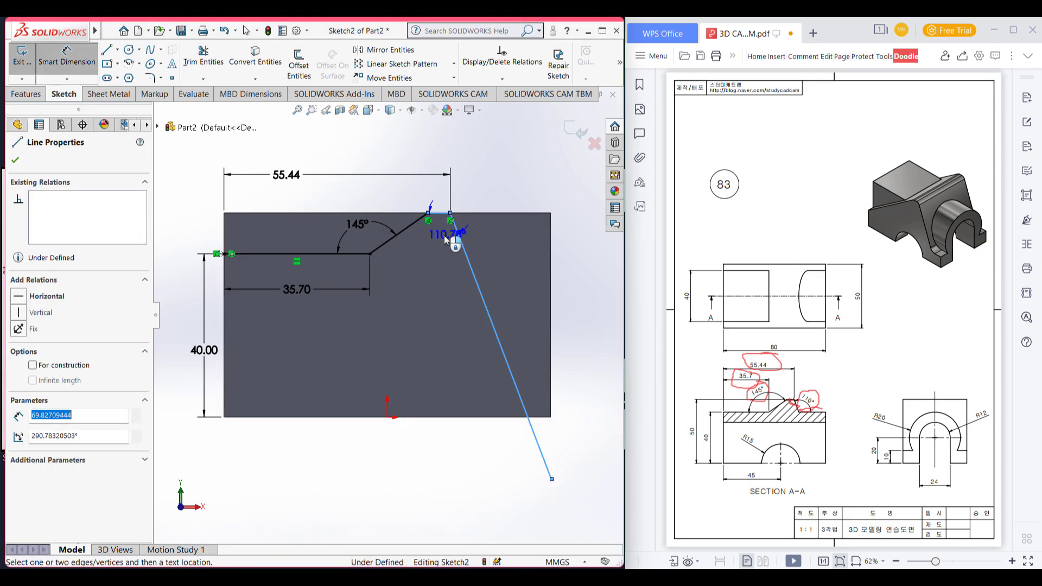
left_click(445, 238)
type("110")
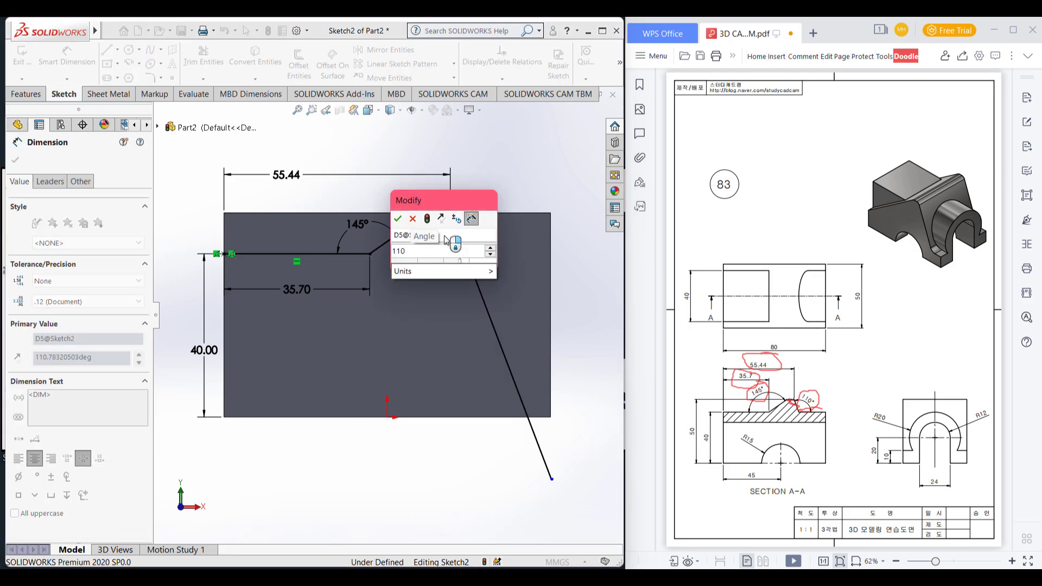
key("Return")
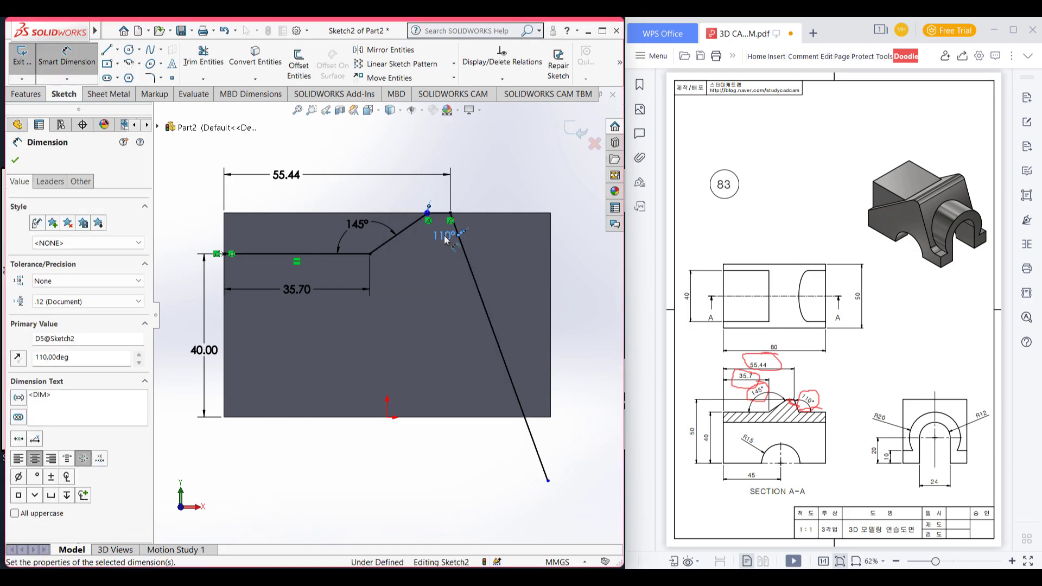
key("Escape")
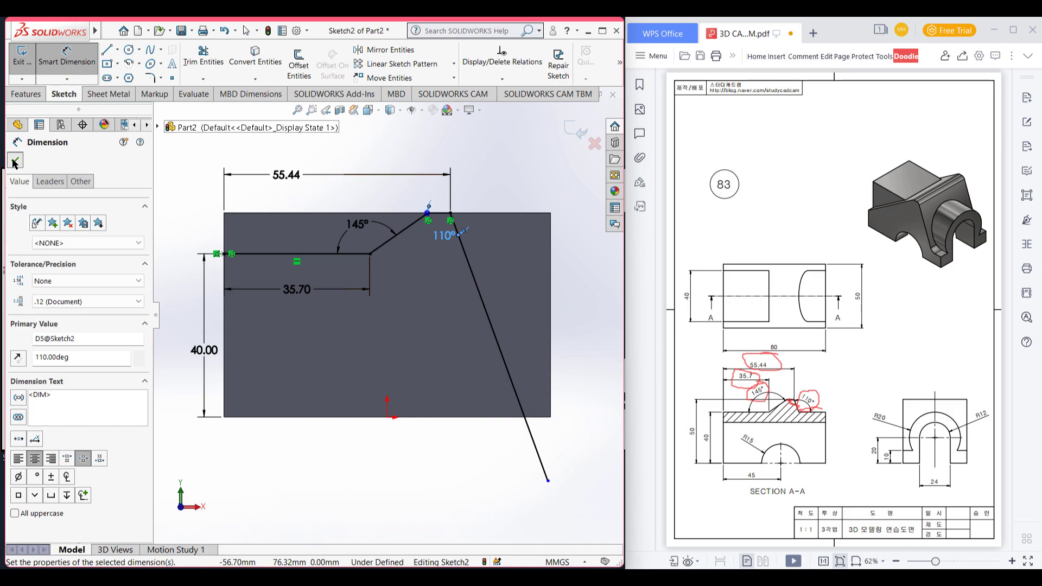
key("Escape")
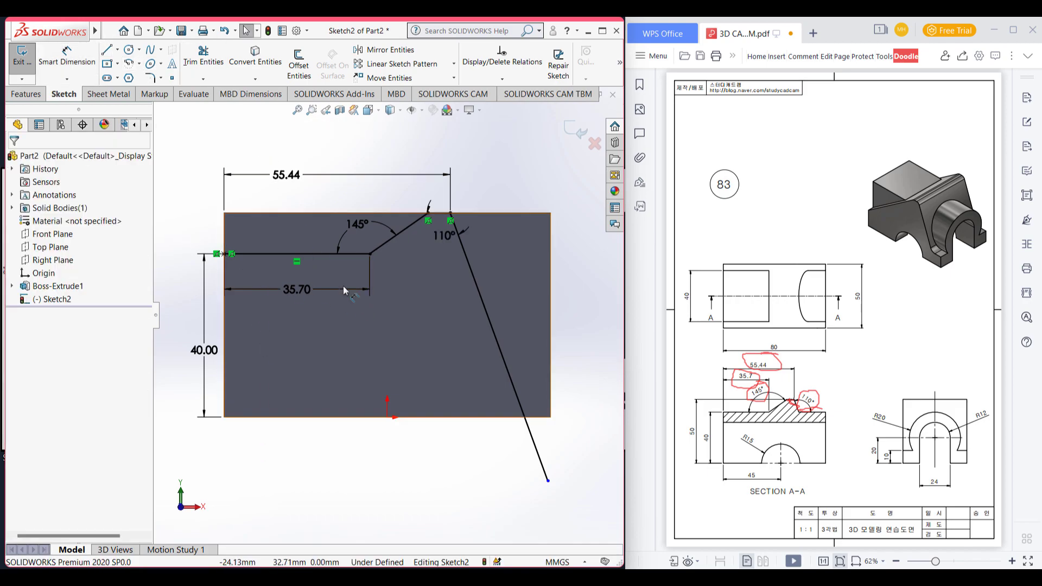
Draw a long diagonal line from the 35.70 line's end down past the block's left edge
left_click(106, 52)
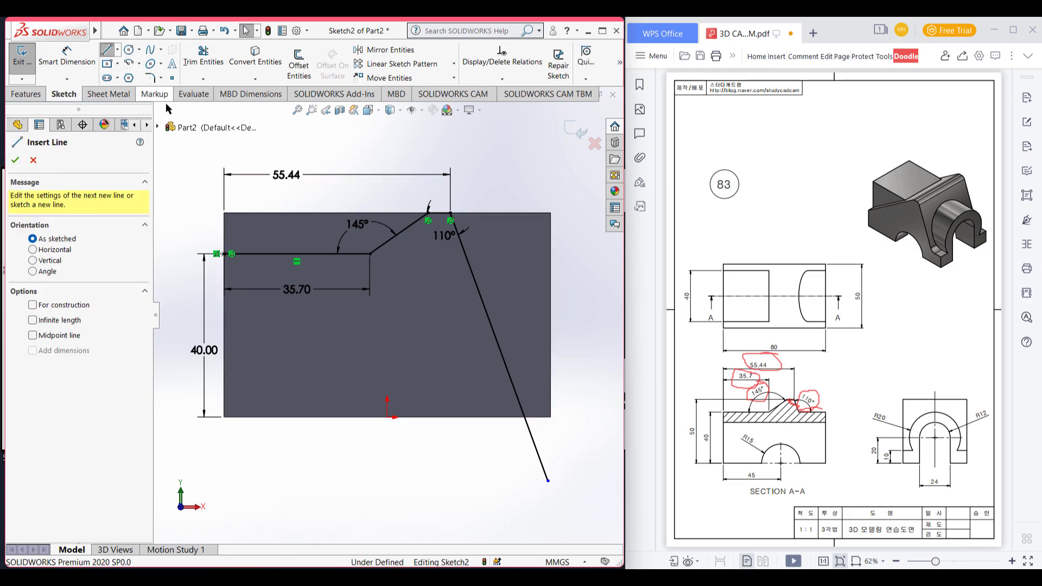
left_click(370, 254)
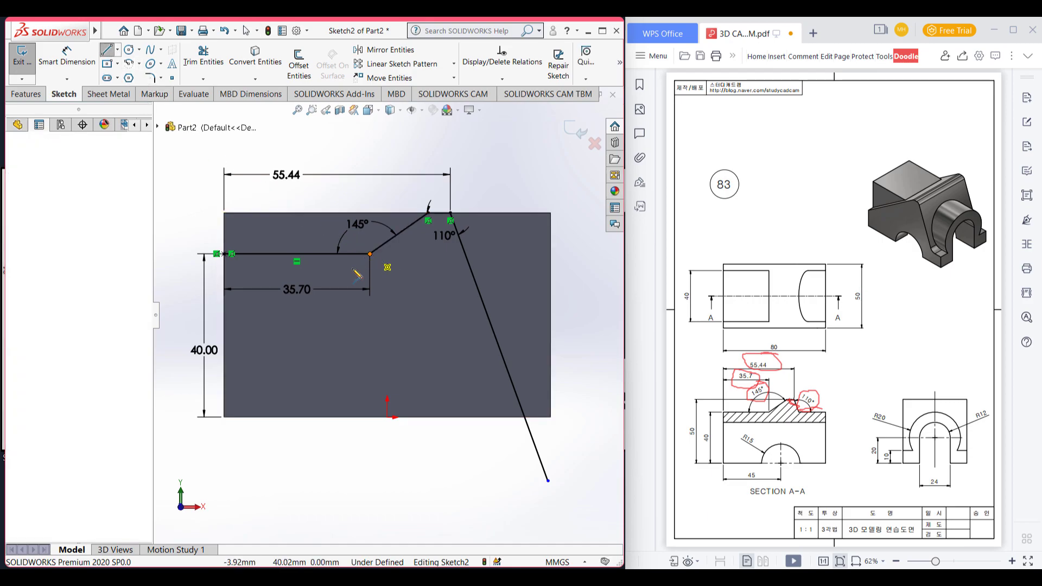
left_click(184, 422)
key("Escape")
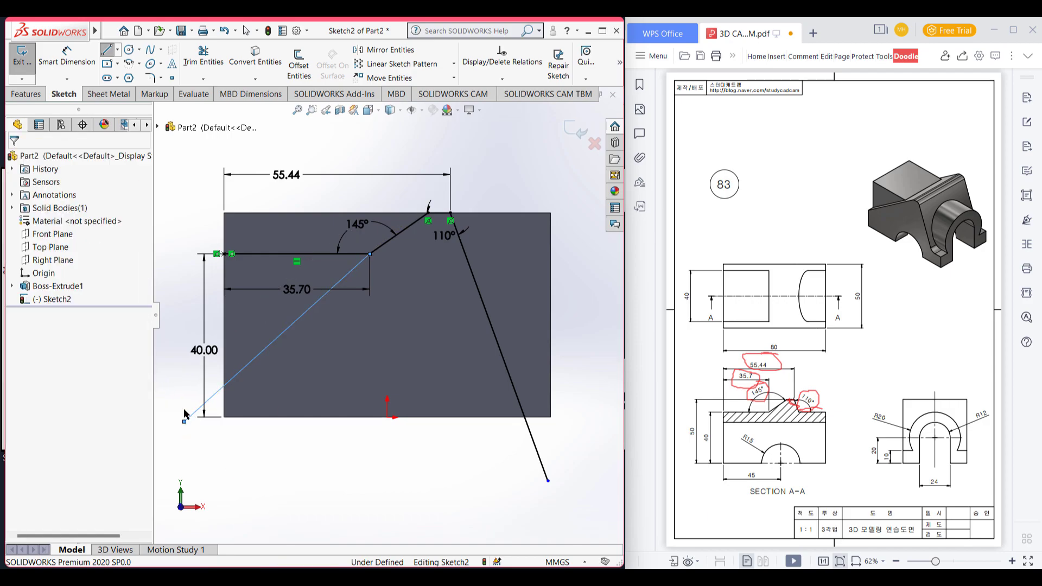
key("Escape")
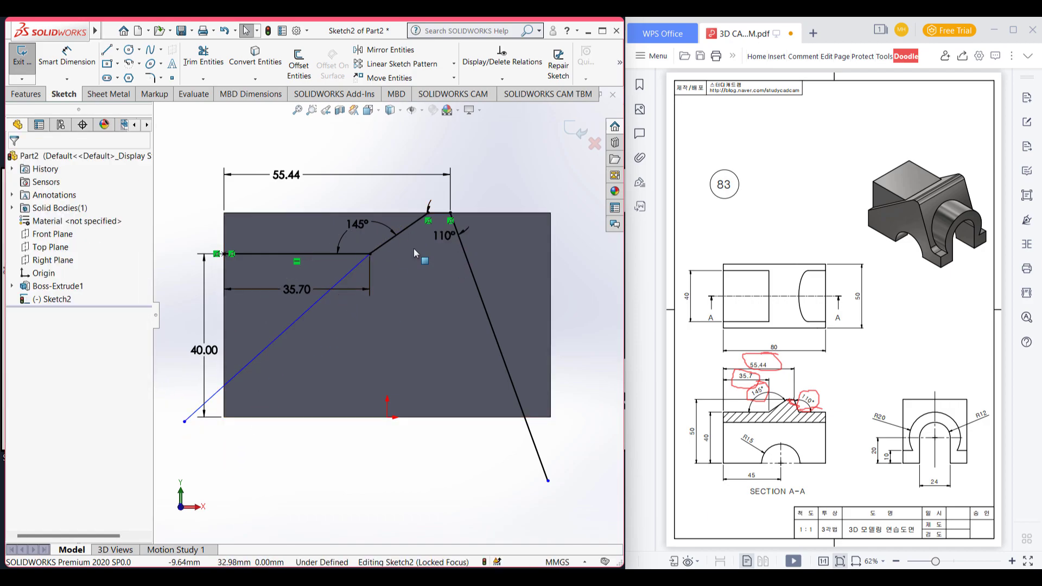
Make the long diagonal line parallel to the 145° sloped line
left_click(312, 307)
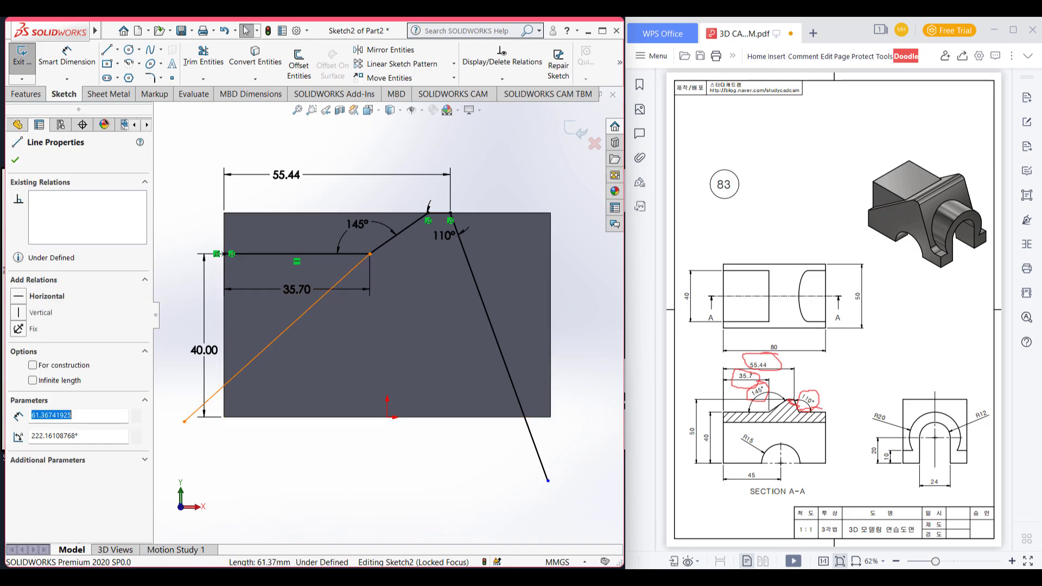
left_click(393, 243, "ctrl")
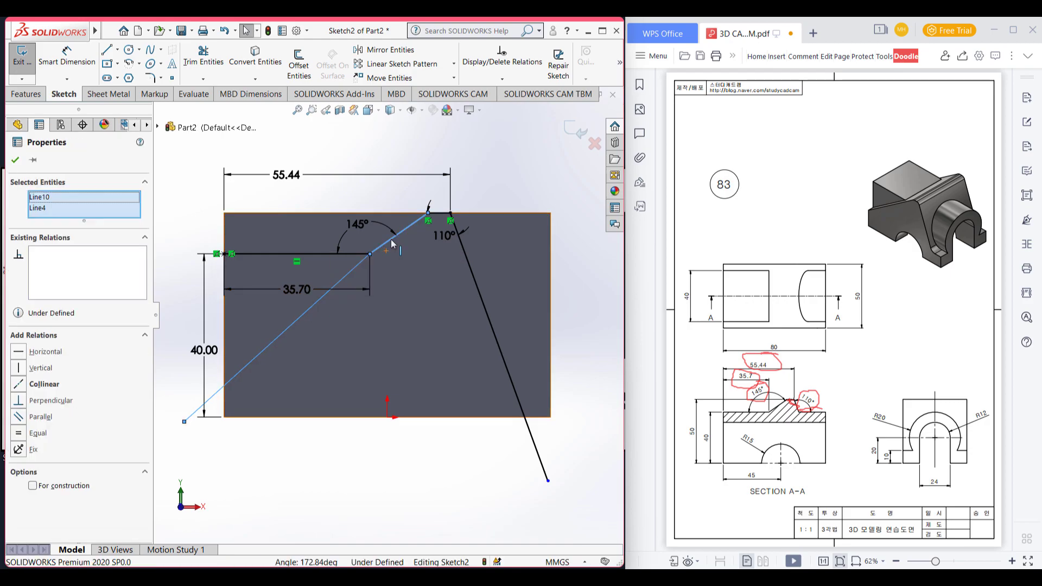
left_click(40, 417)
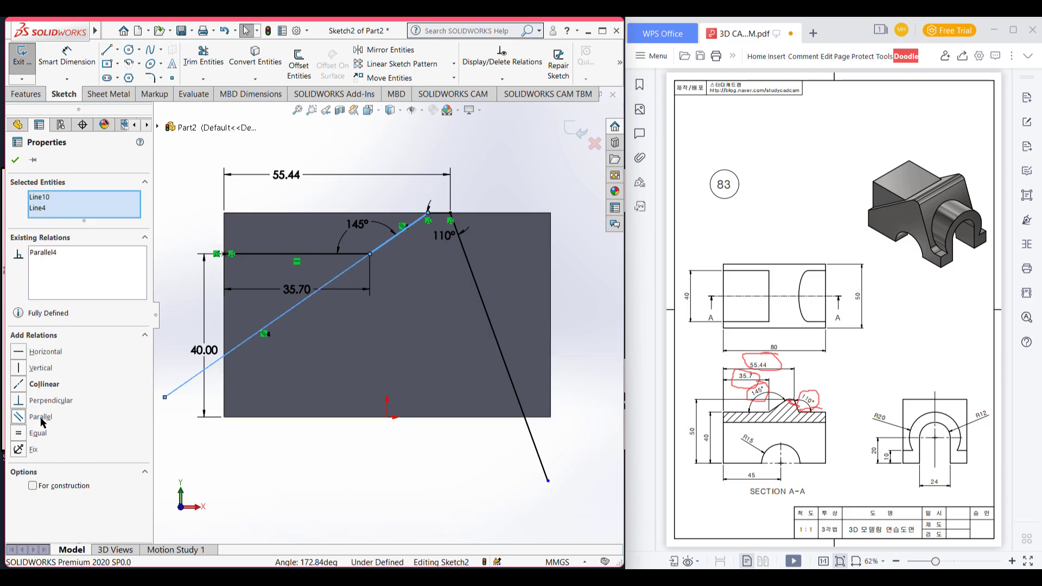
left_click(15, 160)
Trim away the short 35.70 mm horizontal line
scroll(228, 367, "up", 1)
right_click_drag(233, 174, 199, 229)
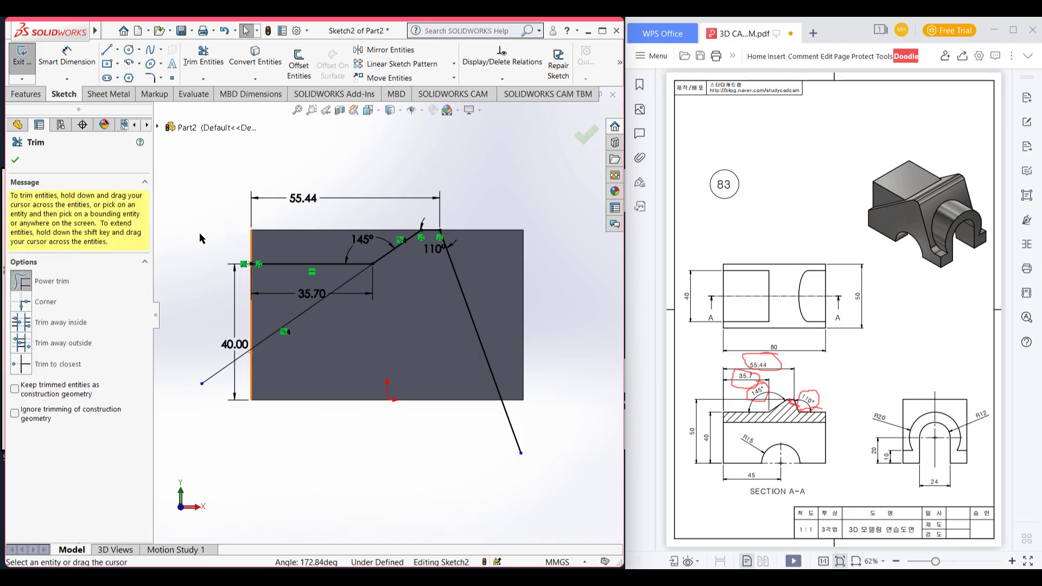
left_click_drag(286, 279, 298, 255)
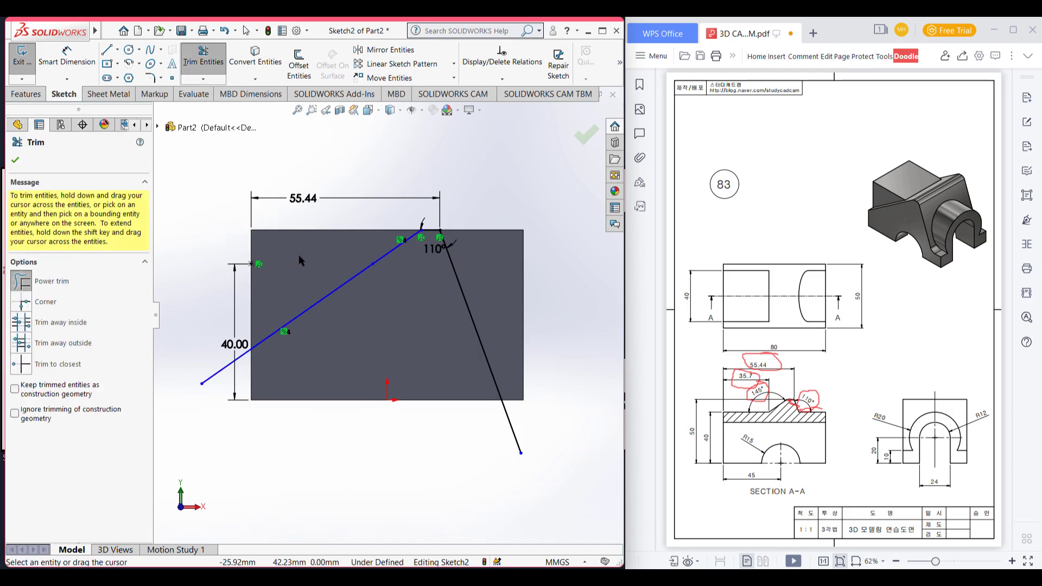
left_click(15, 160)
right_click_drag(205, 181, 166, 179)
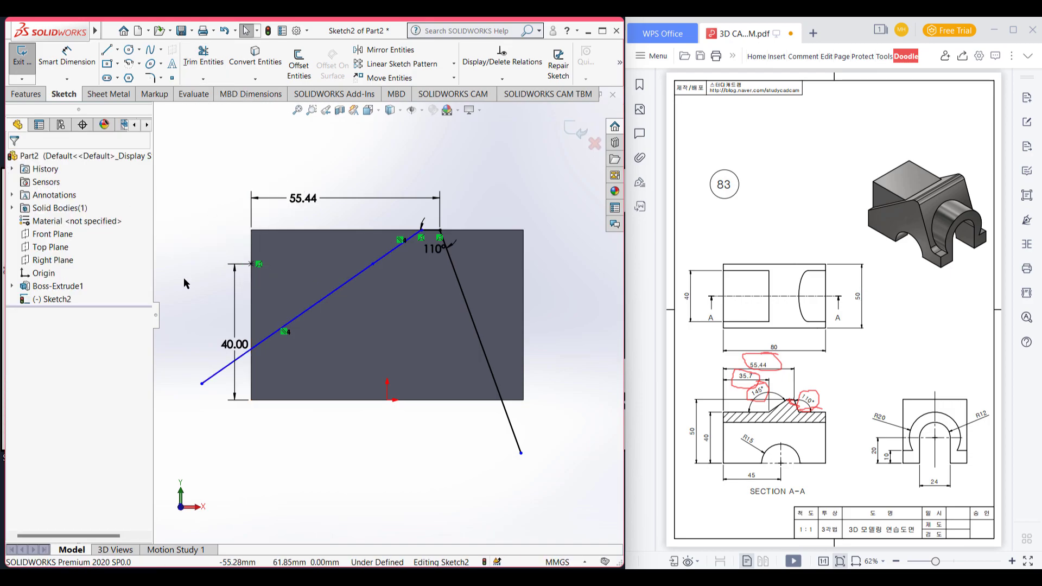
Close a line profile enclosing the block's upper region above the slanted lines
left_click(202, 383)
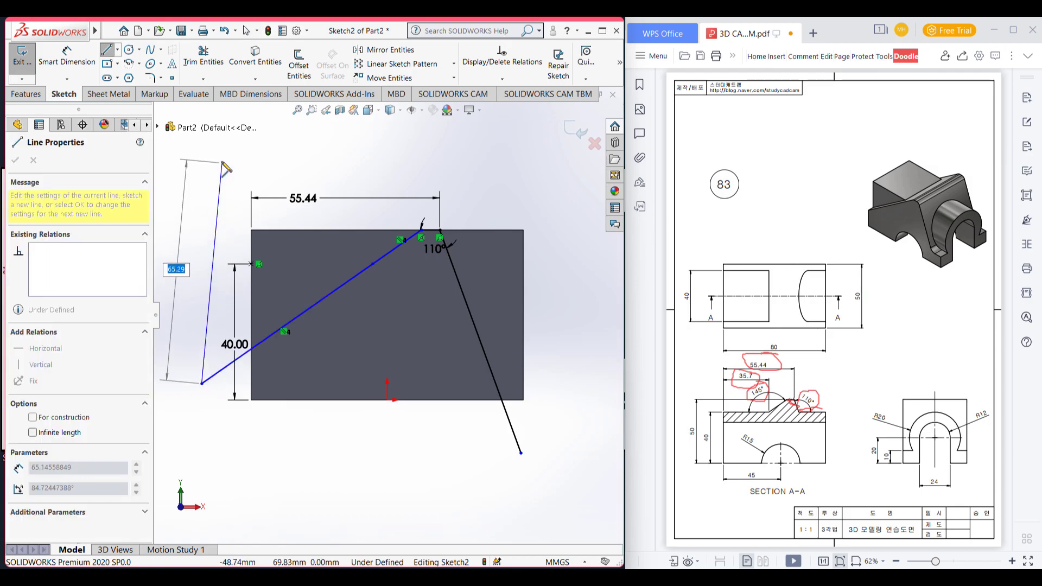
left_click(215, 156)
left_click(558, 183)
left_click(566, 448)
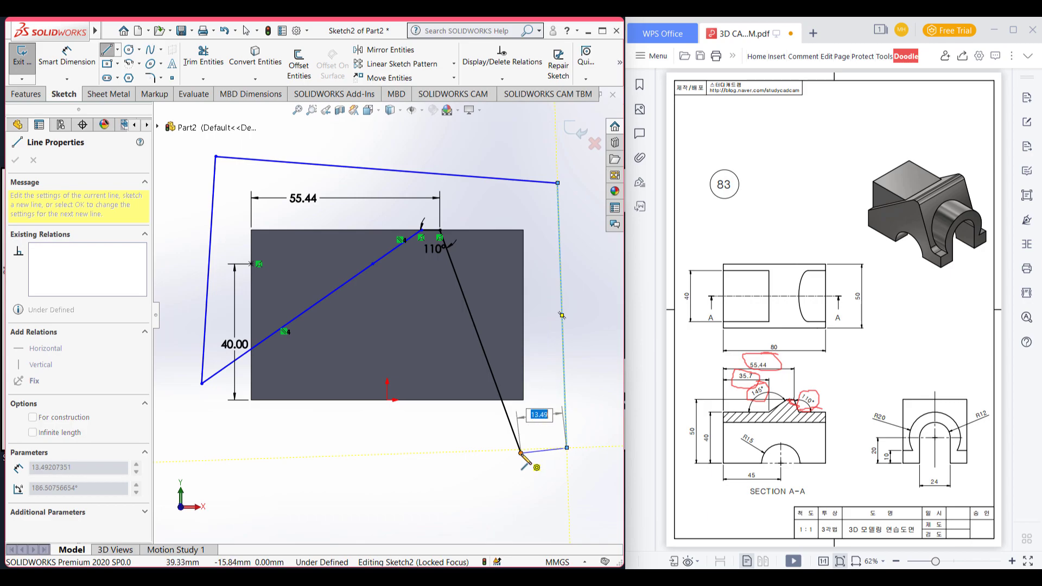
left_click(521, 452)
left_click(14, 161)
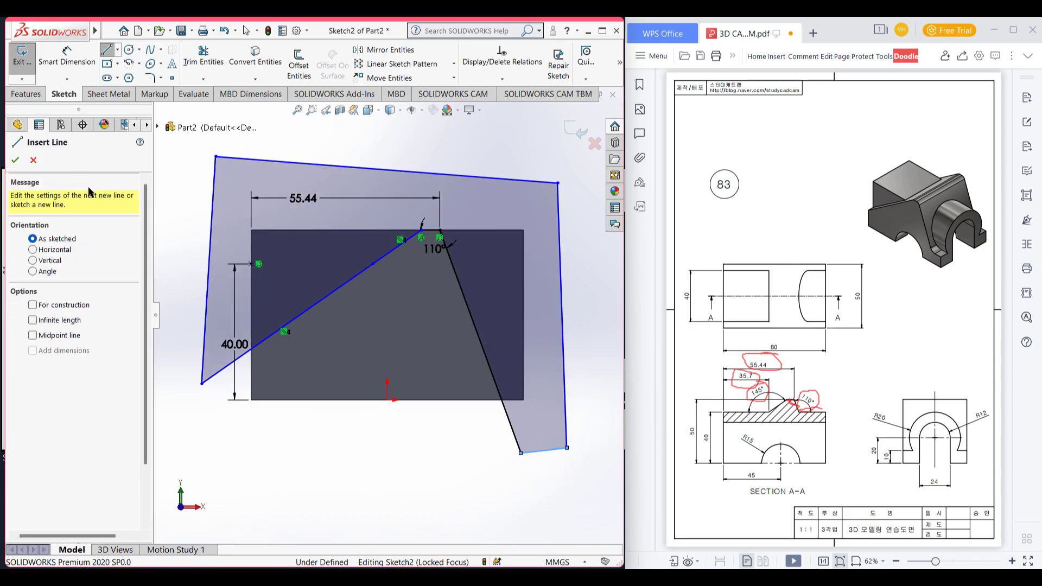
left_click(17, 160)
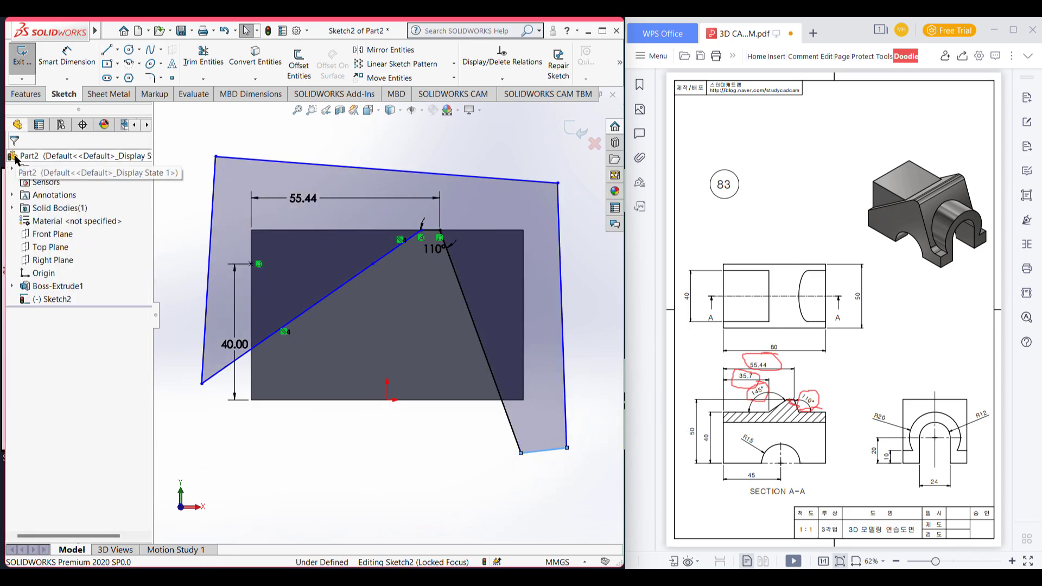
Cut the profile away with a 50 mm blind extruded cut
key("ctrl+7")
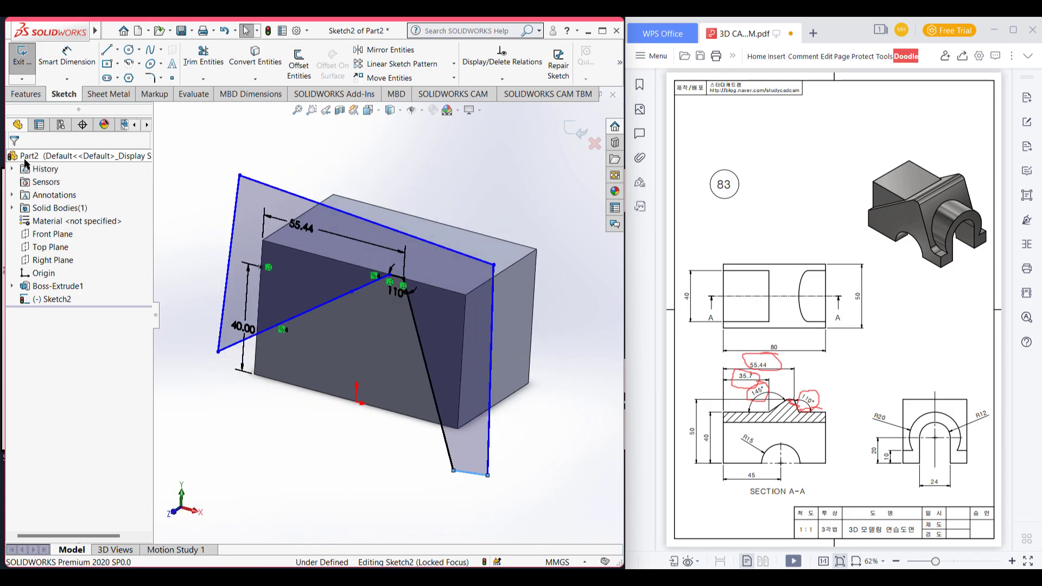
left_click(34, 95)
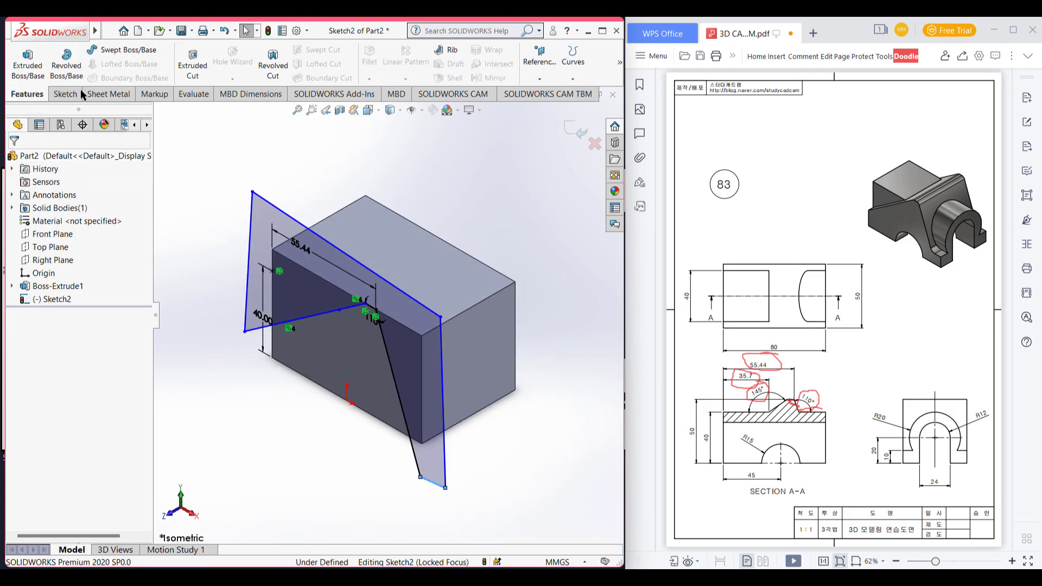
left_click(193, 65)
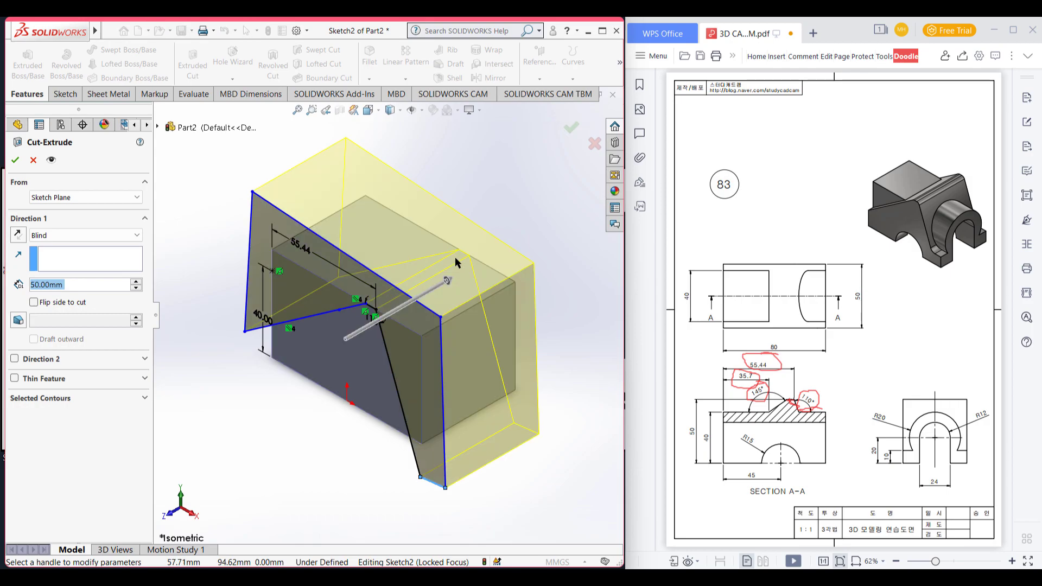
left_click(15, 161)
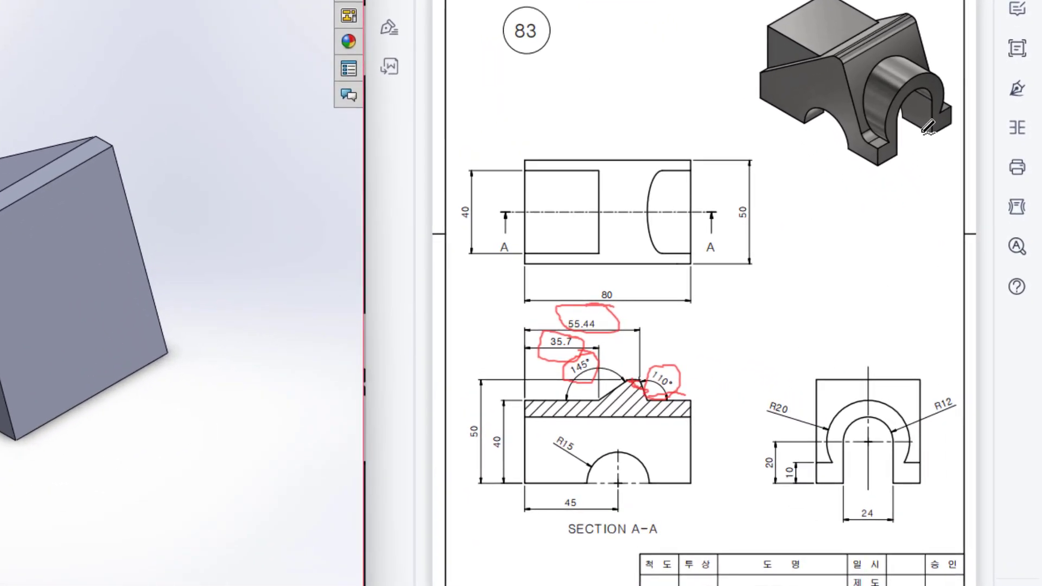
Circle the U-shaped opening and its R20, R12, 10 and 24 dimensions in red
left_click_drag(961, 184, 978, 225)
left_click_drag(959, 97, 950, 89)
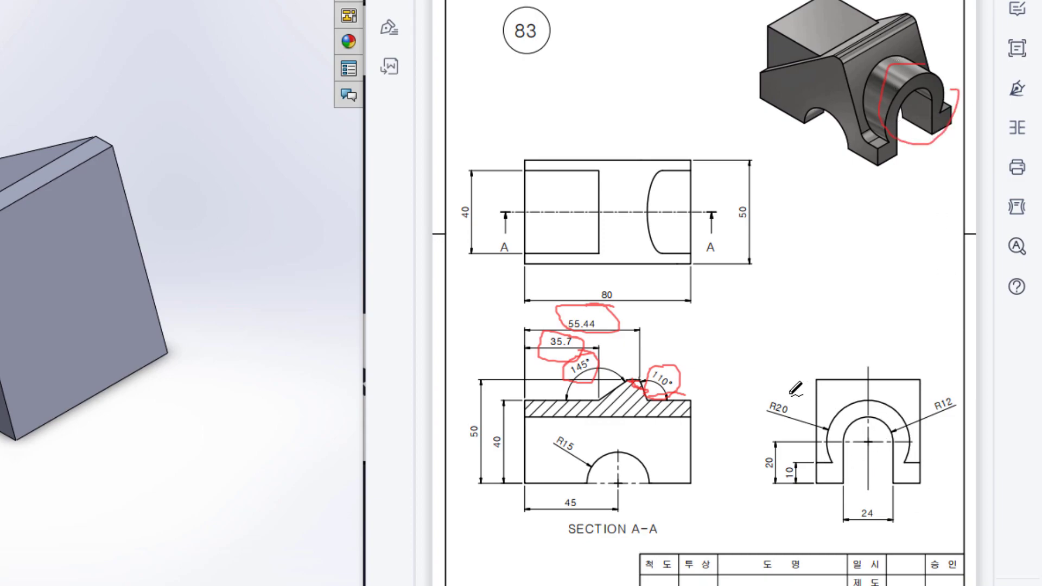
mouse_move(779, 391)
left_mouse_down()
mouse_move(747, 416)
mouse_move(793, 428)
mouse_move(782, 401)
left_mouse_up()
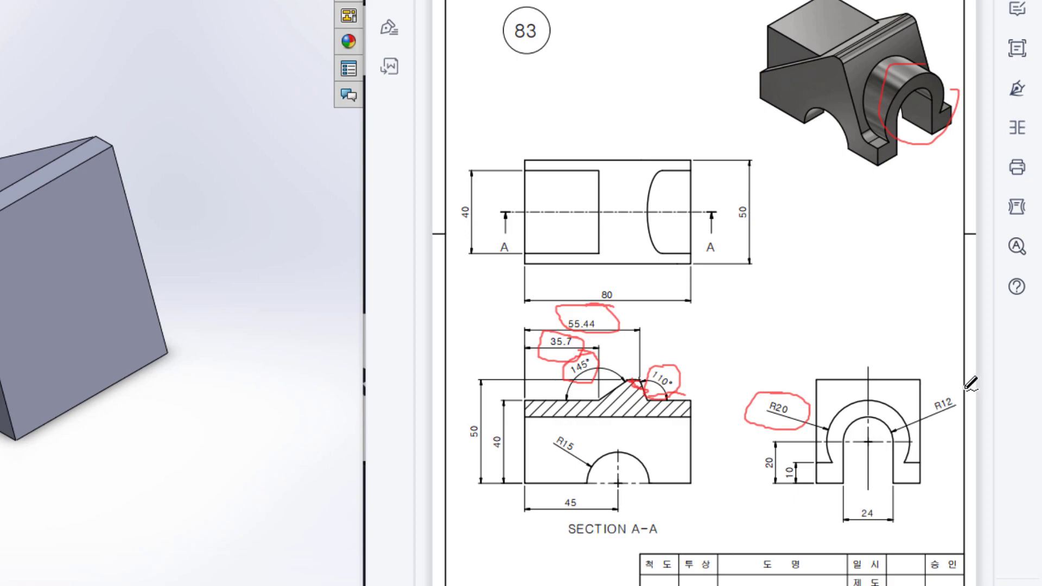
mouse_move(959, 380)
left_mouse_down()
mouse_move(928, 415)
mouse_move(964, 409)
mouse_move(968, 367)
left_mouse_up()
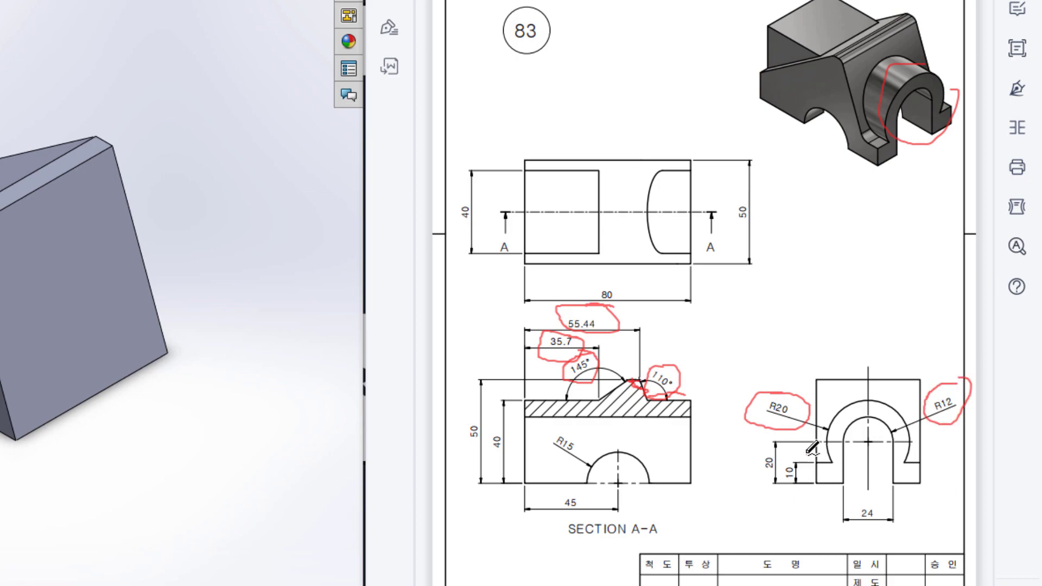
mouse_move(796, 485)
left_mouse_down()
mouse_move(812, 469)
mouse_move(793, 456)
left_mouse_up()
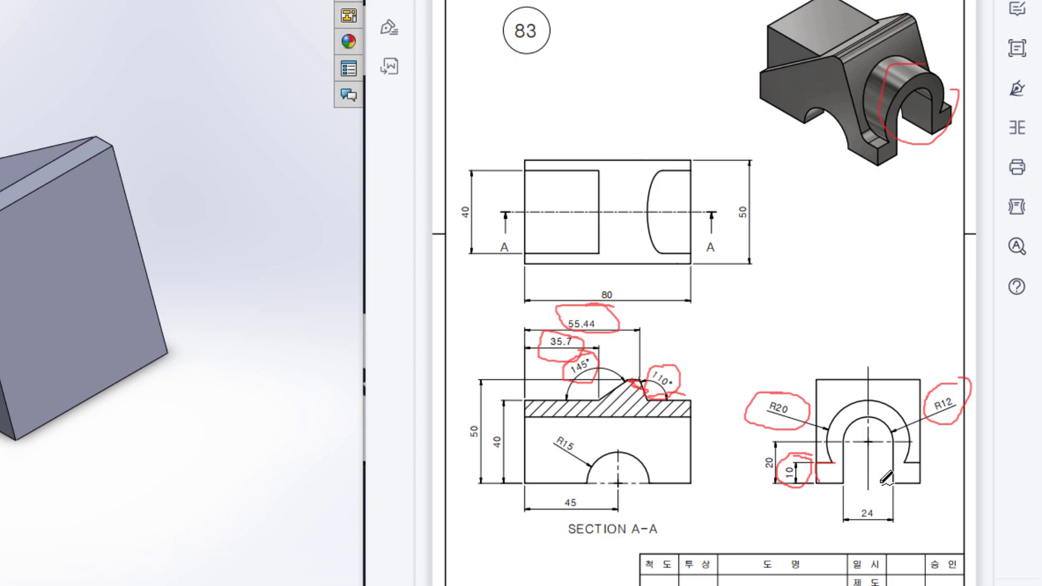
mouse_move(868, 495)
left_mouse_down()
mouse_move(851, 520)
mouse_move(885, 511)
left_mouse_up()
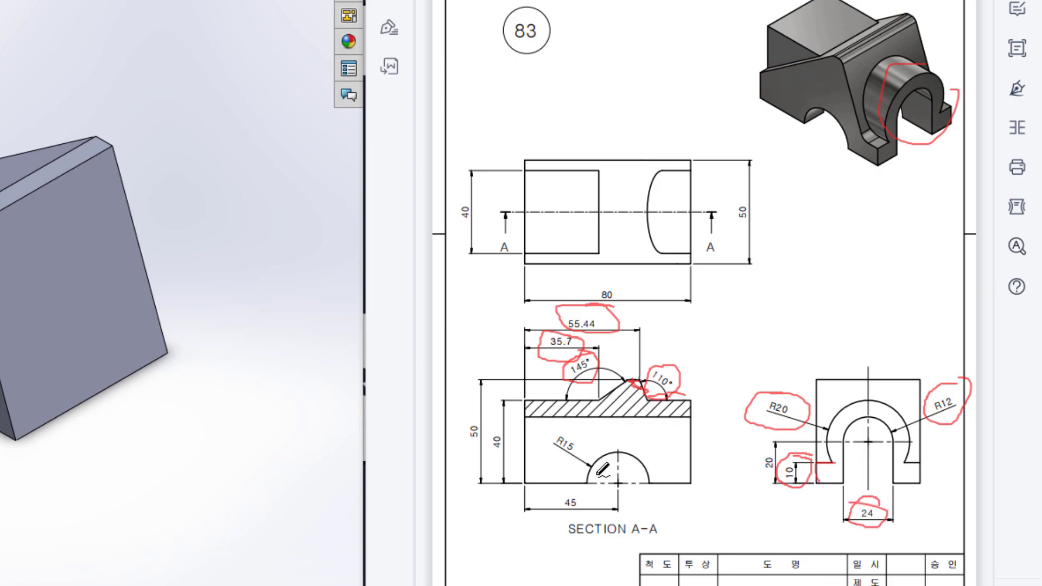
Trace Section A-A's bottom, left and right edges and circle the right-hand end view
left_click_drag(714, 495, 545, 492)
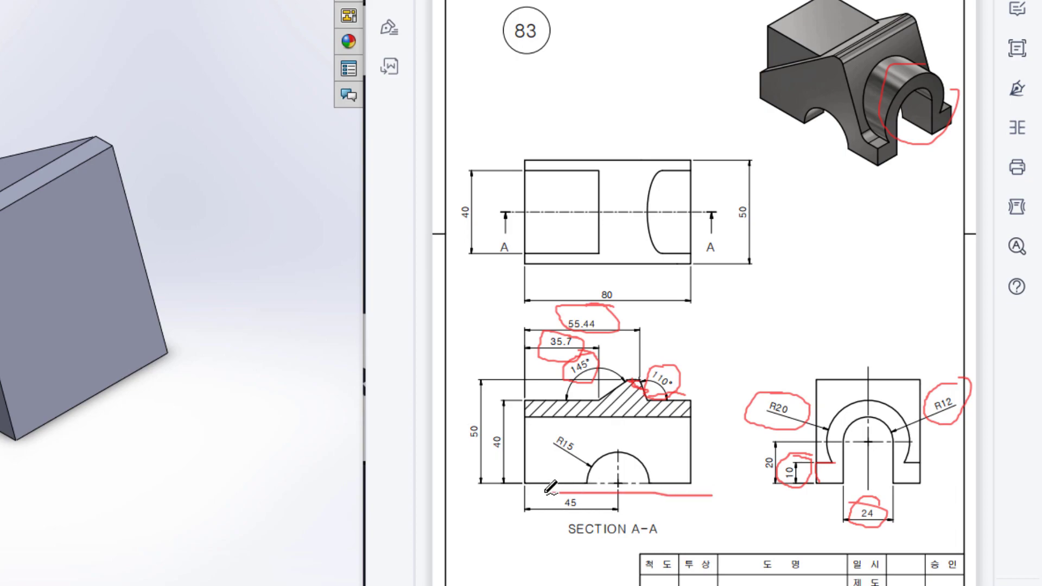
left_click_drag(525, 415, 548, 456)
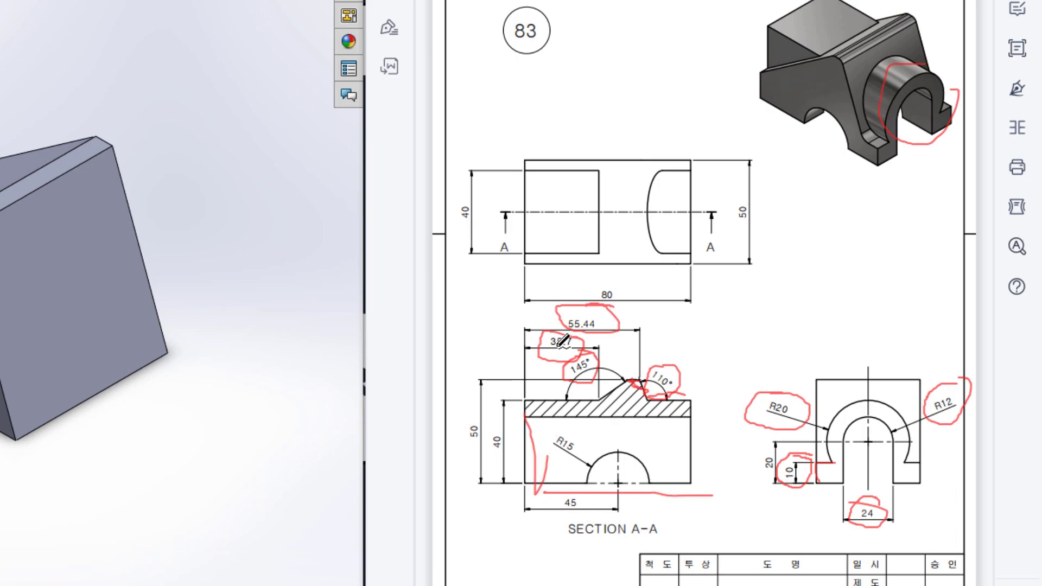
mouse_move(527, 413)
left_mouse_down()
mouse_move(522, 474)
mouse_move(534, 413)
mouse_move(533, 483)
mouse_move(530, 438)
left_mouse_up()
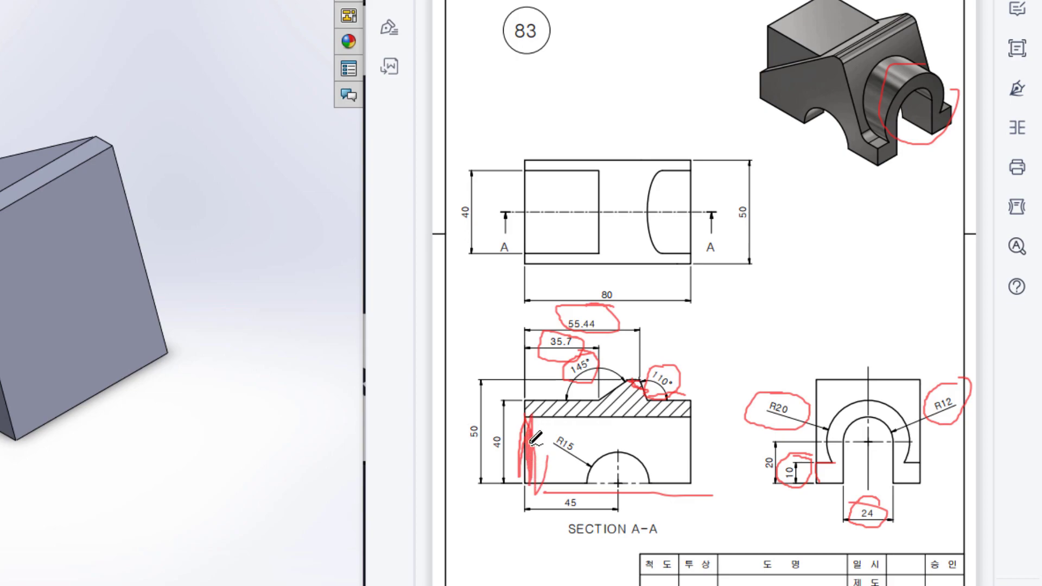
left_click_drag(690, 416, 690, 483)
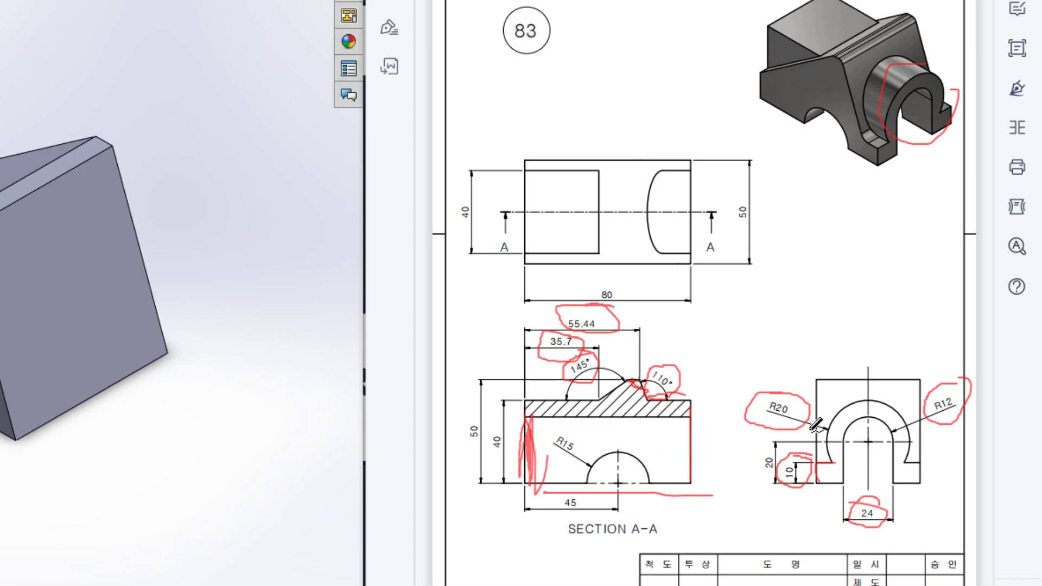
left_click_drag(979, 388, 966, 391)
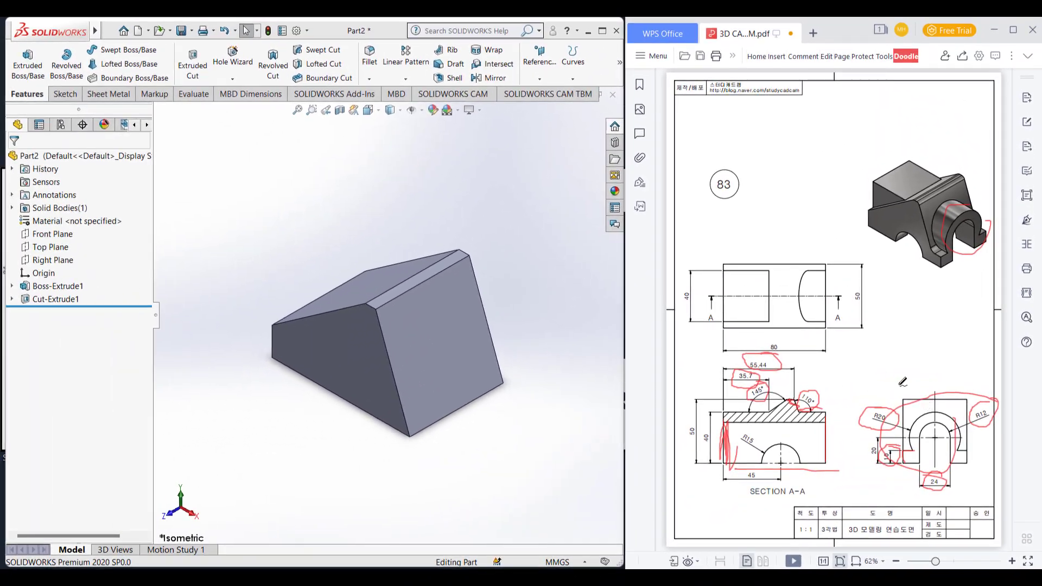
Create Plane1 offset 80 mm from the left end face, flipped to the block's opposite end
middle_click_drag(276, 268, 298, 294)
left_click(278, 299)
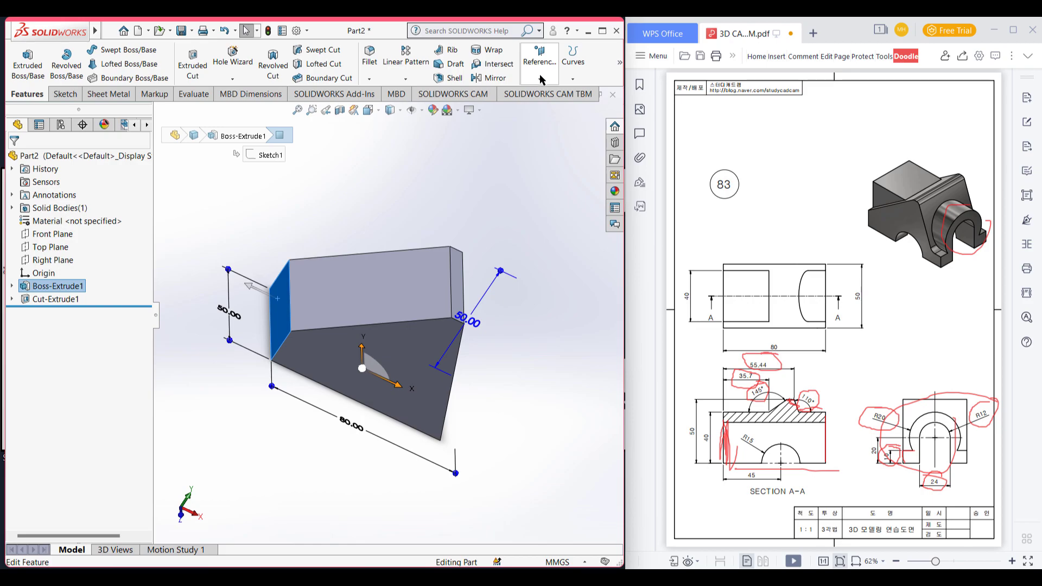
left_click(539, 53)
left_click(543, 87)
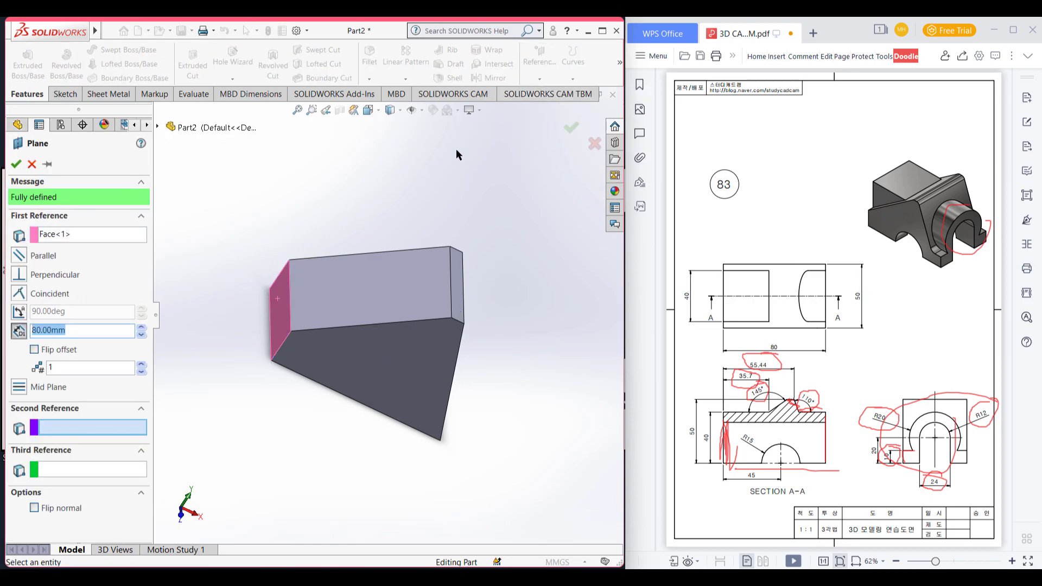
left_click(35, 349)
left_click(16, 164)
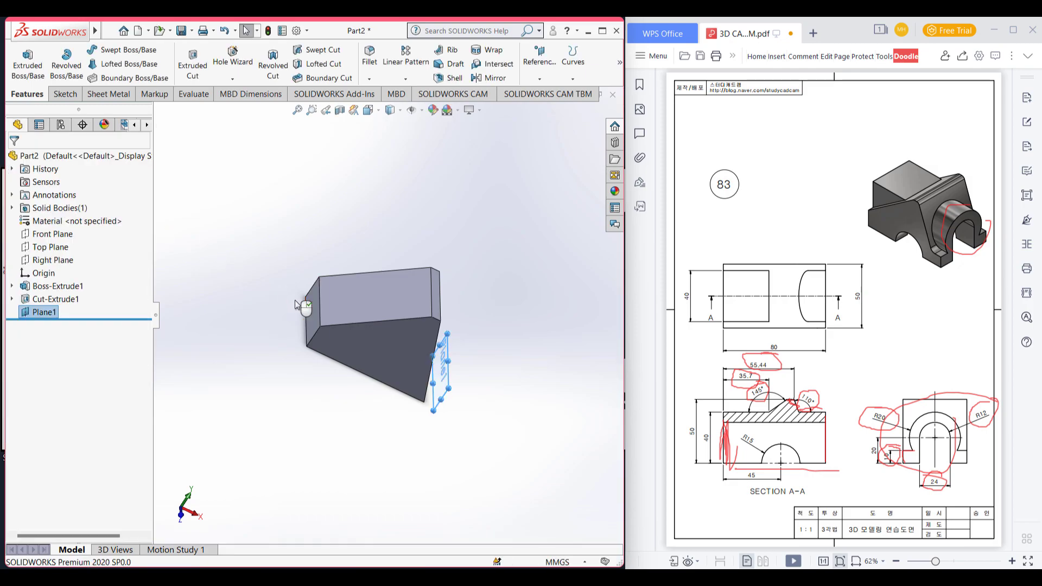
key("ctrl+7")
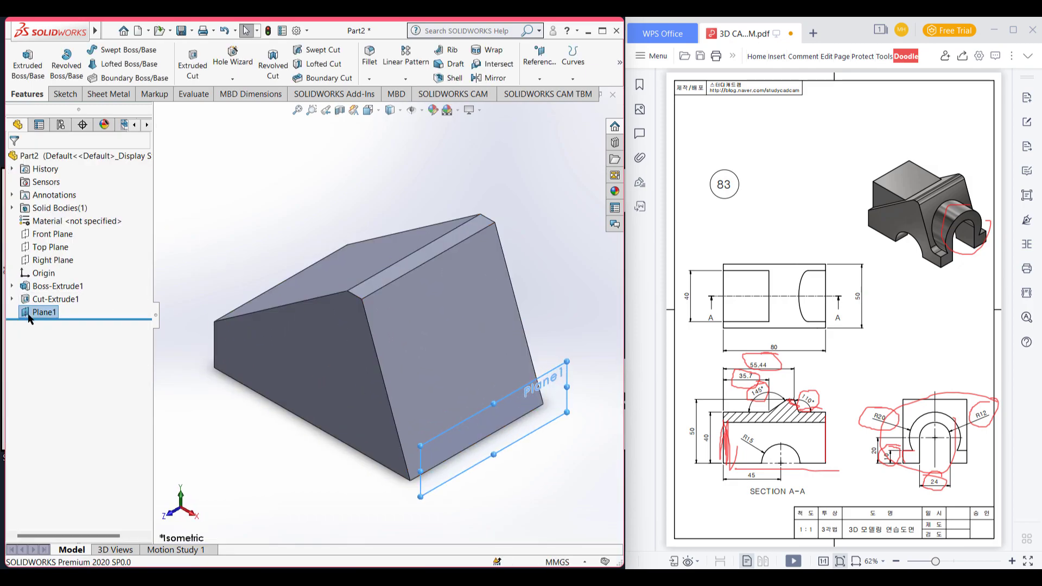
right_click(31, 316)
Open a sketch on Plane1 in normal view and draw a Ø40 mm circle
left_click(42, 298)
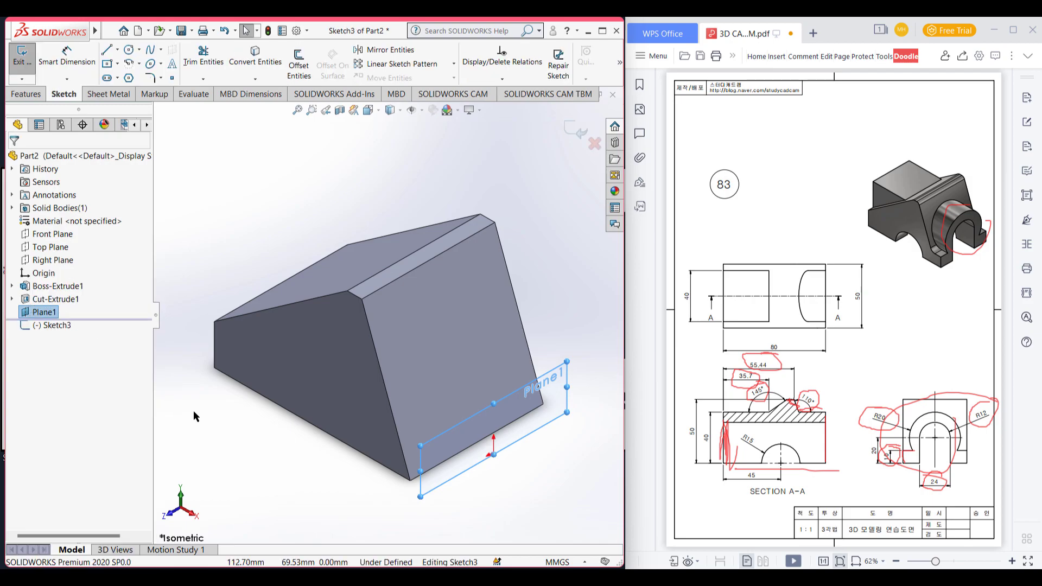
key("ctrl+8")
key("ctrl+8")
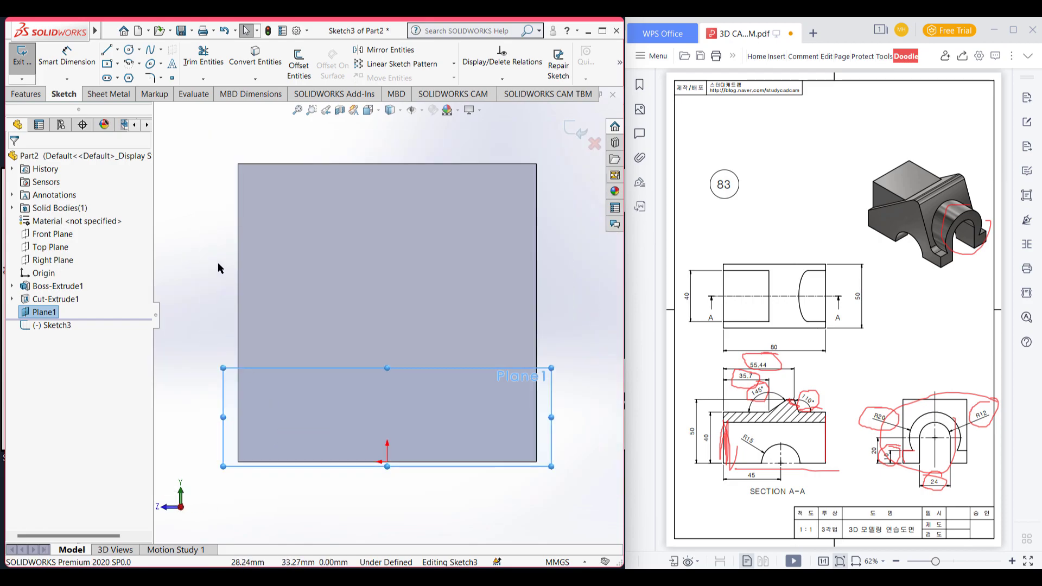
key("Escape")
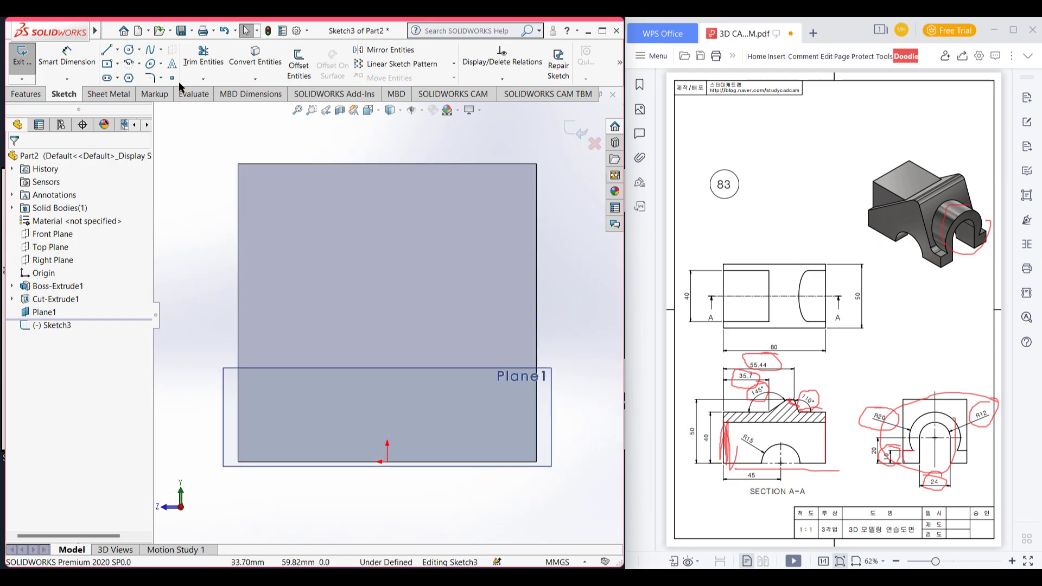
left_click(130, 51)
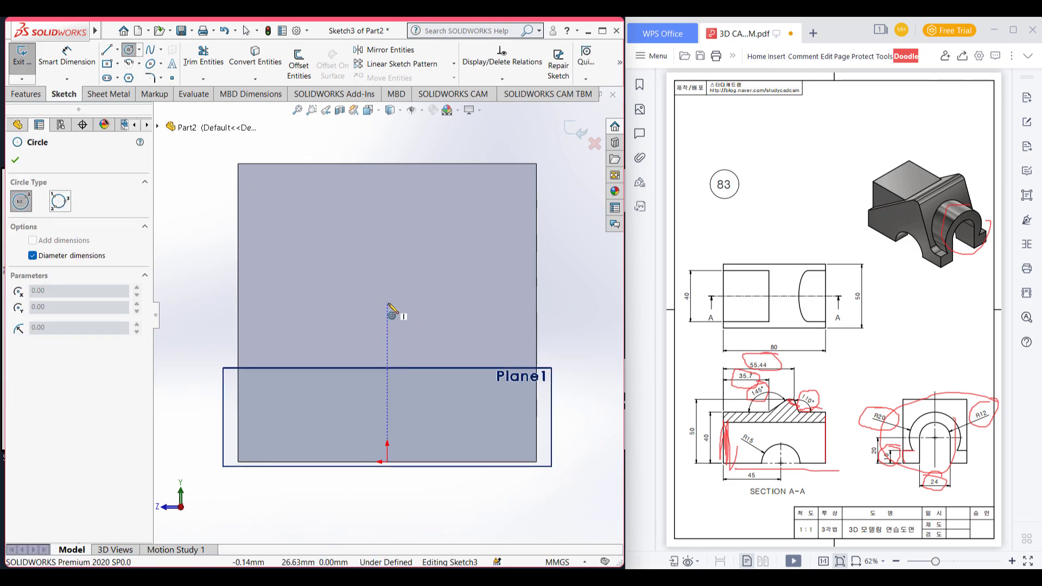
left_click(387, 303)
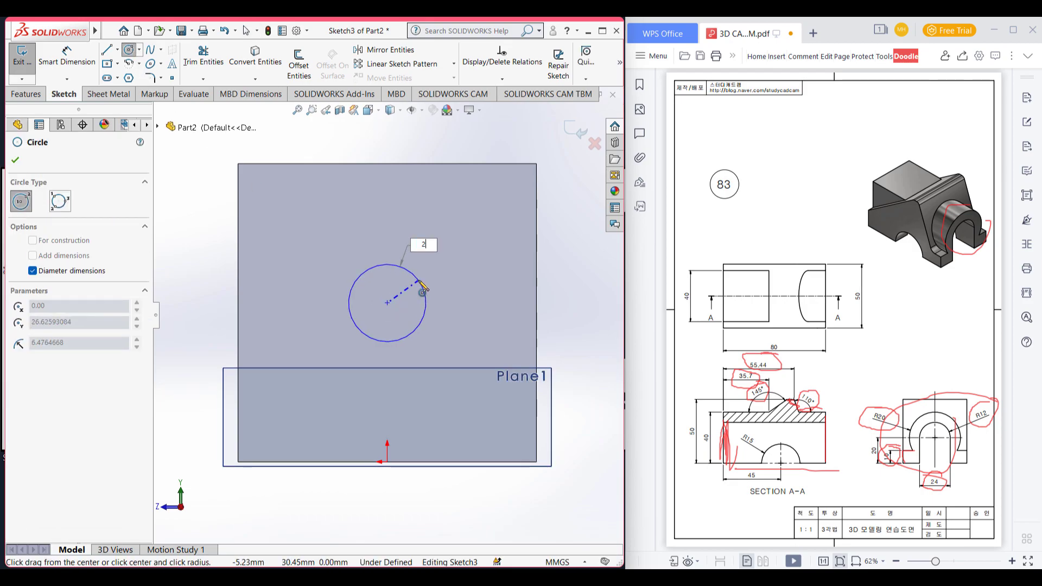
key("Return")
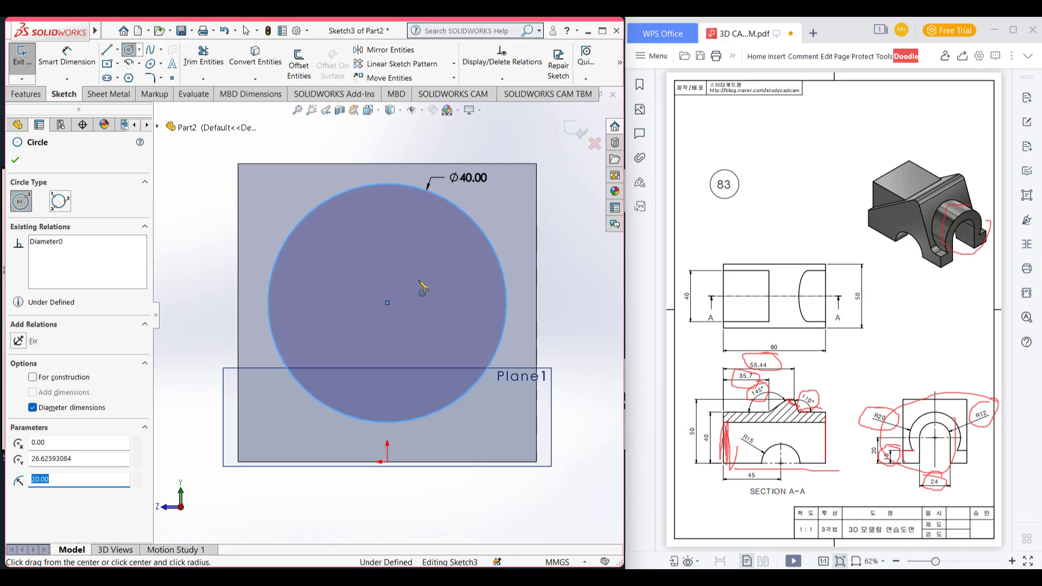
Dimension the circle's centre 20 mm above the block's bottom edge
scroll(421, 289, "up", 1)
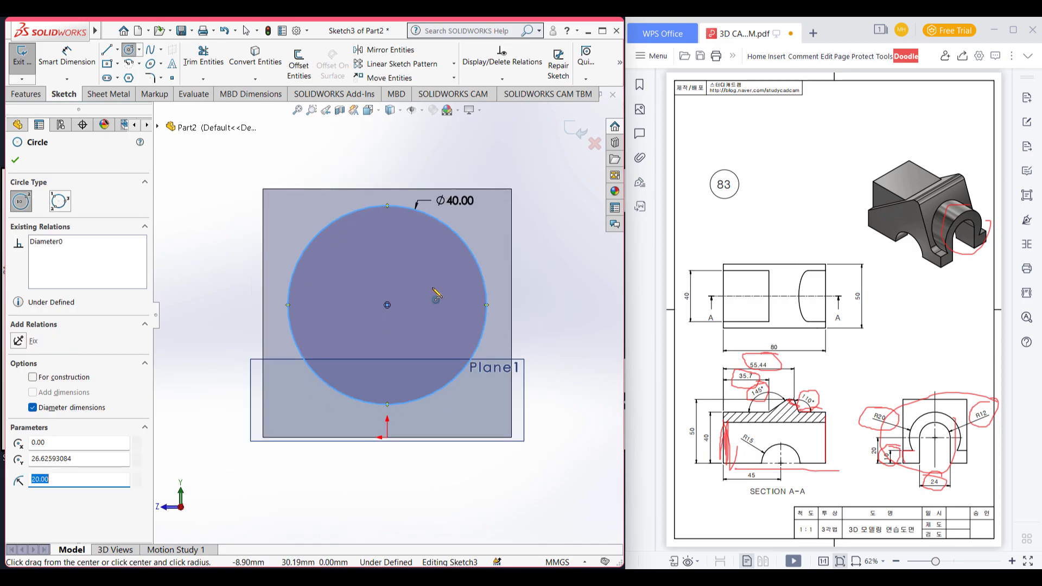
left_click(88, 67)
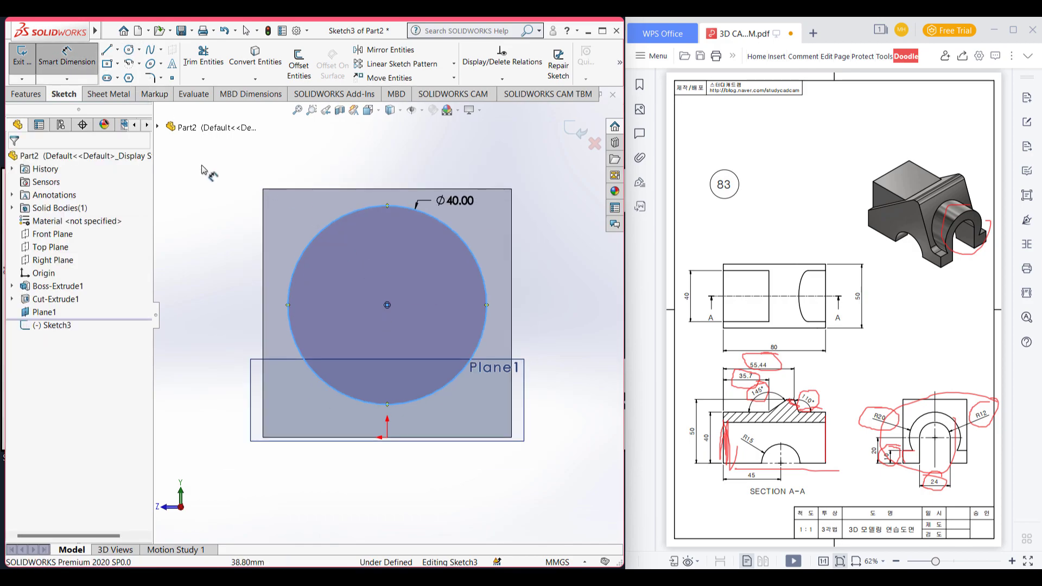
left_click(427, 426)
left_click(429, 437)
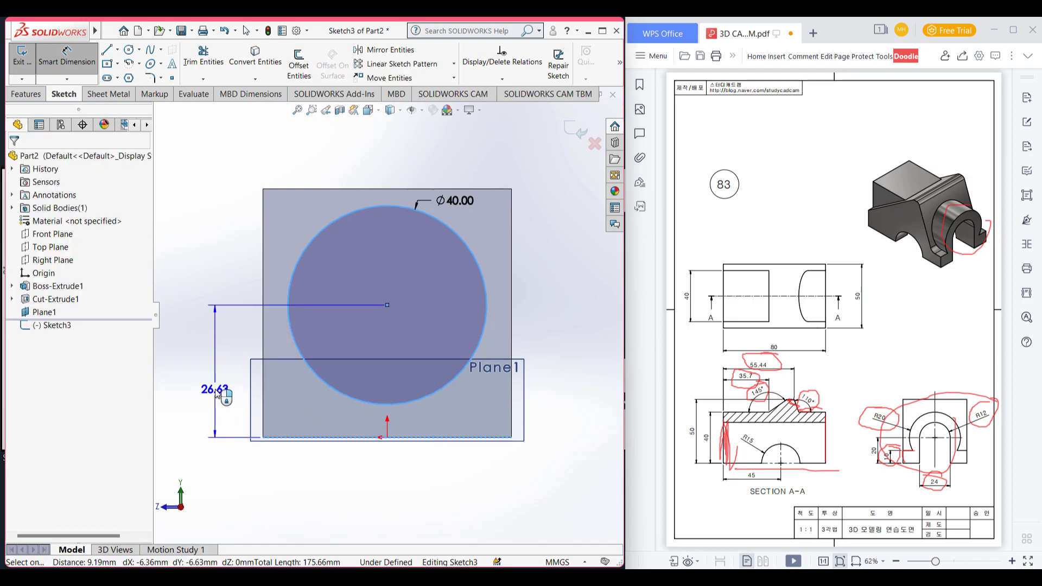
left_click(216, 392)
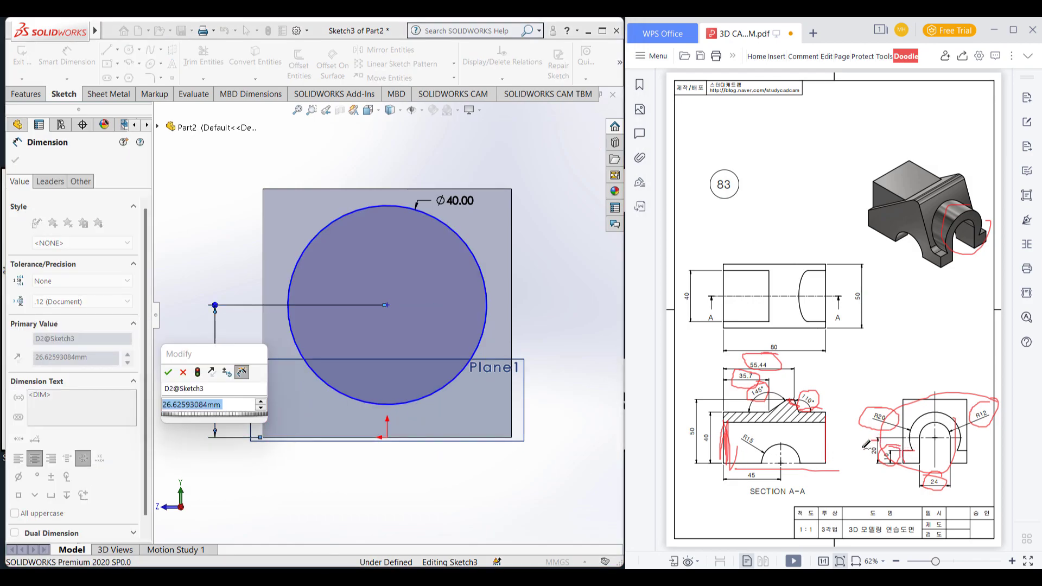
left_click_drag(868, 441, 859, 431)
left_click(232, 410)
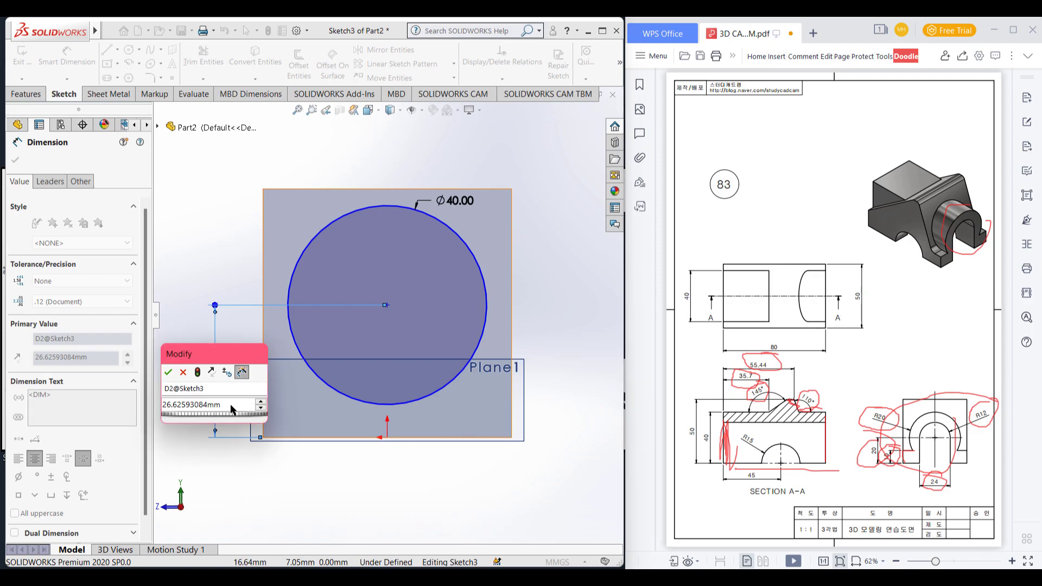
double_click(231, 410)
type("20")
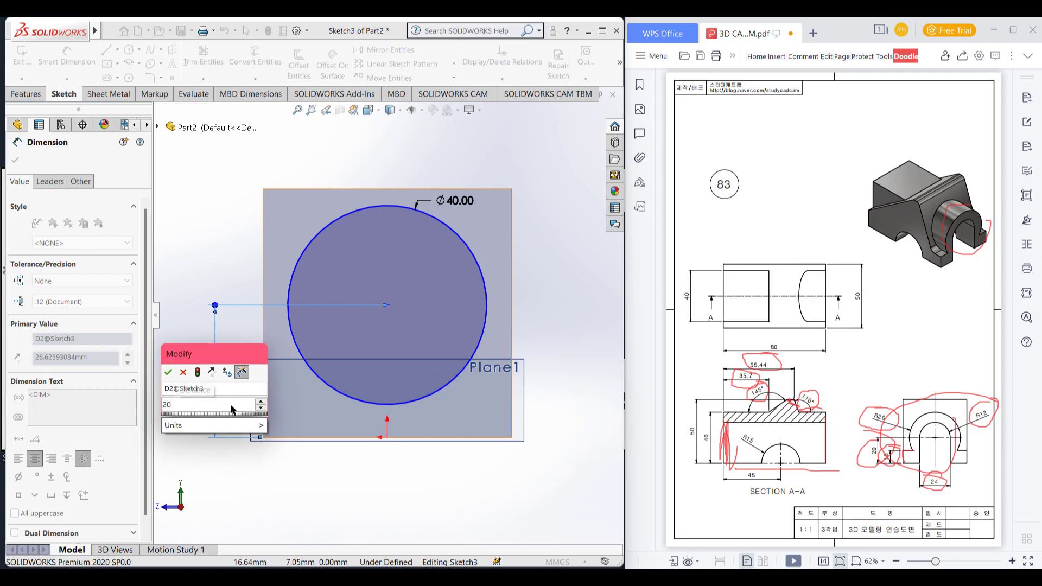
key("Return")
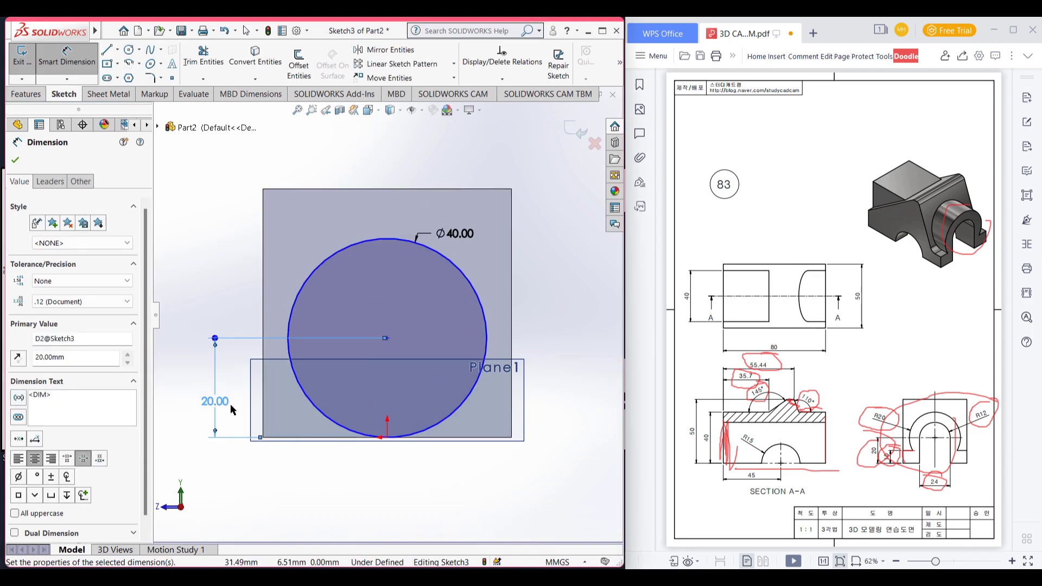
left_click(16, 161)
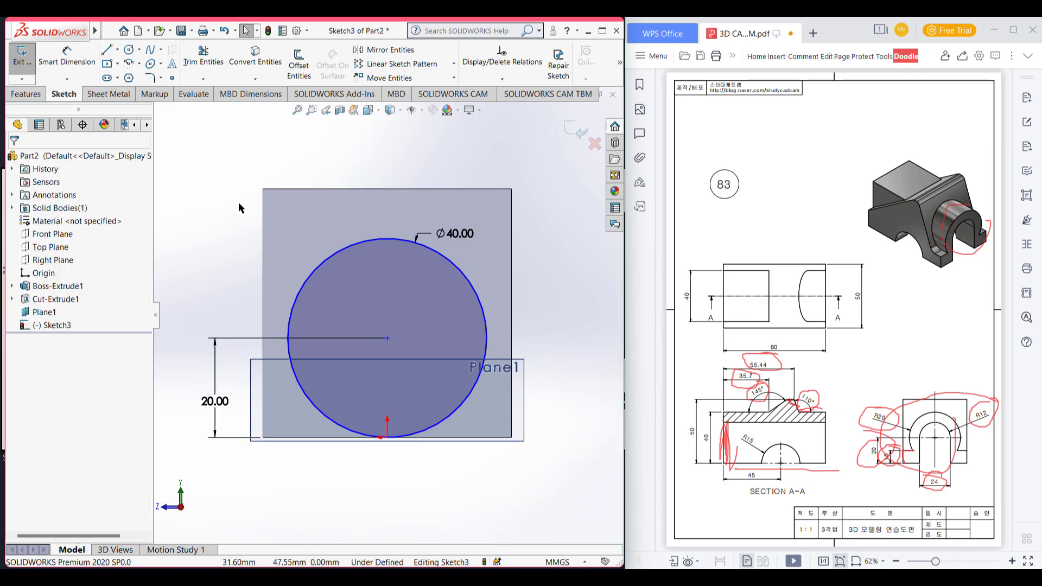
key("z")
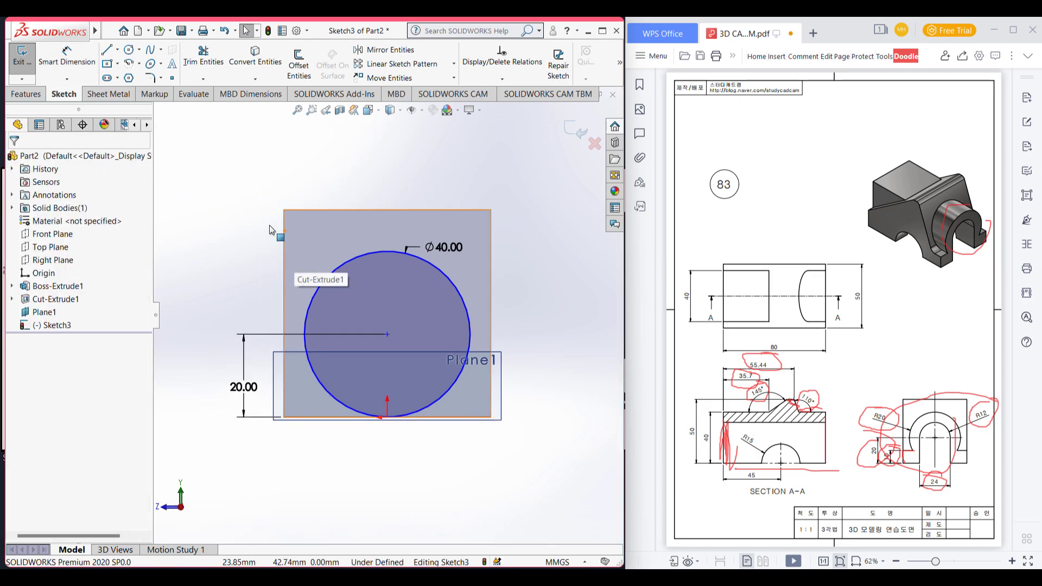
scroll(271, 229, "down", 1)
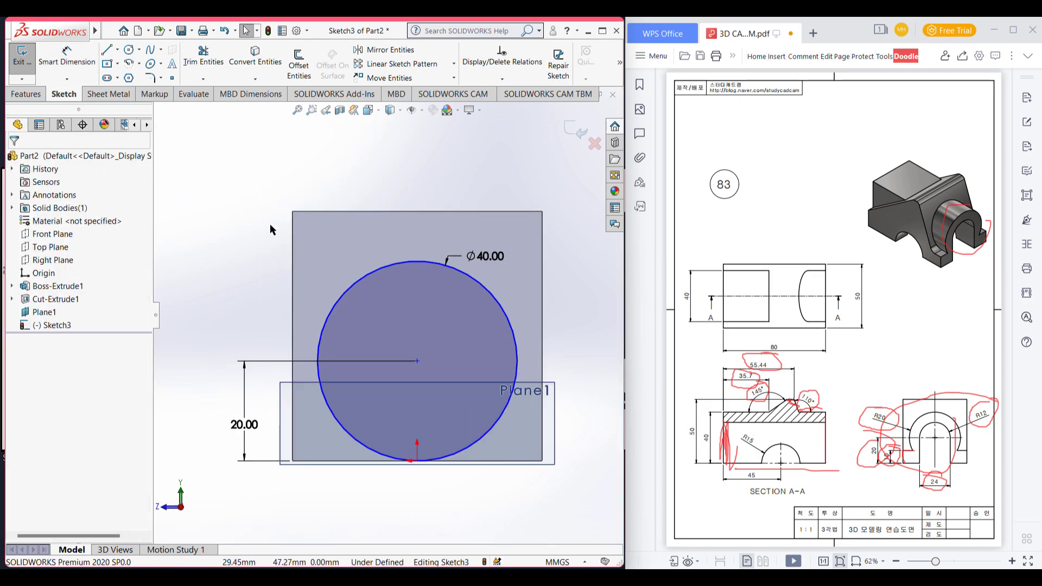
Draw a Ø24 mm circle concentric with the existing Ø40 mm circle
left_click(130, 50)
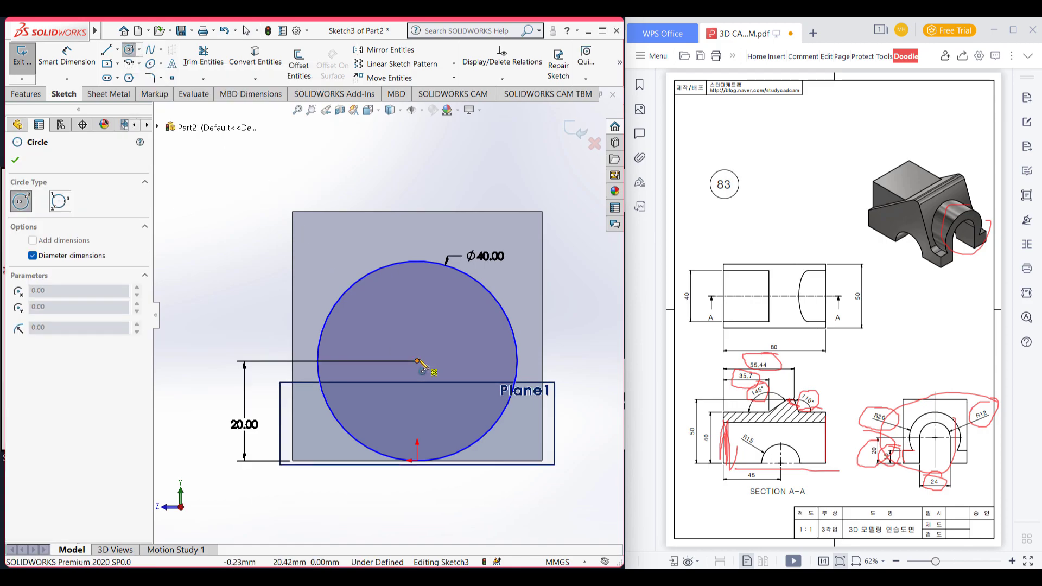
left_click(418, 361)
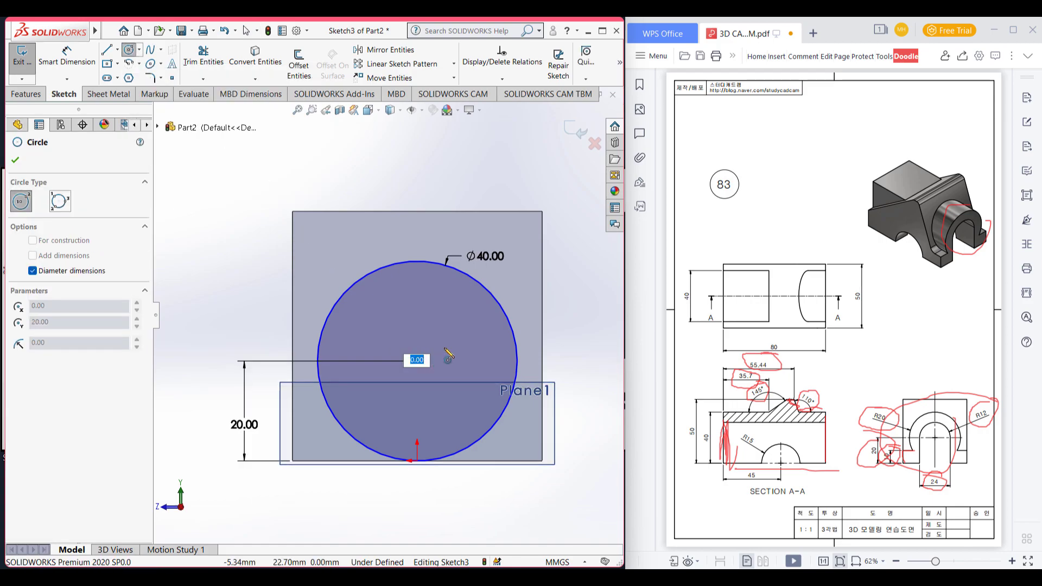
key("Return")
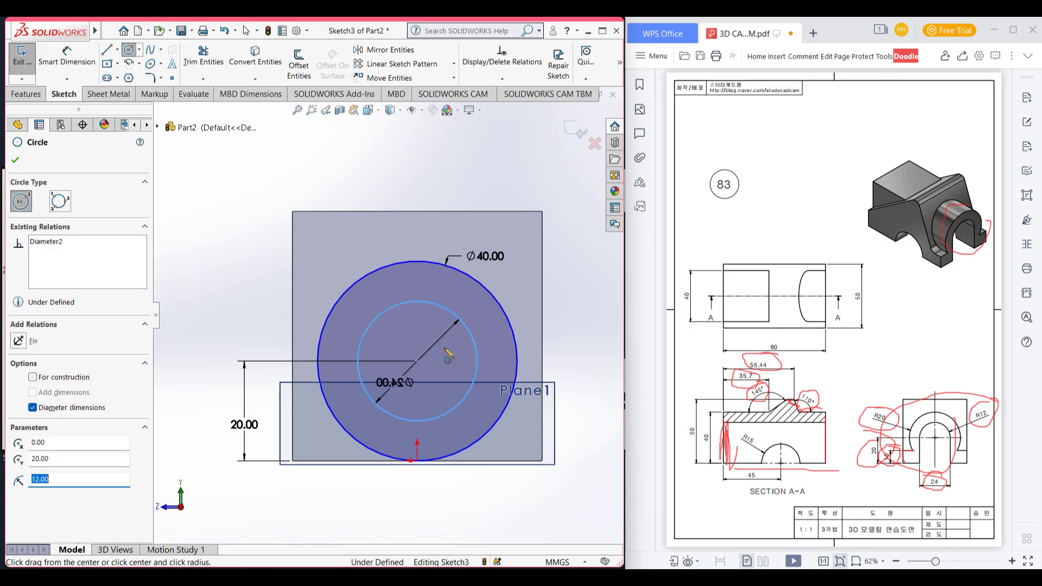
scroll(437, 359, "up", 1)
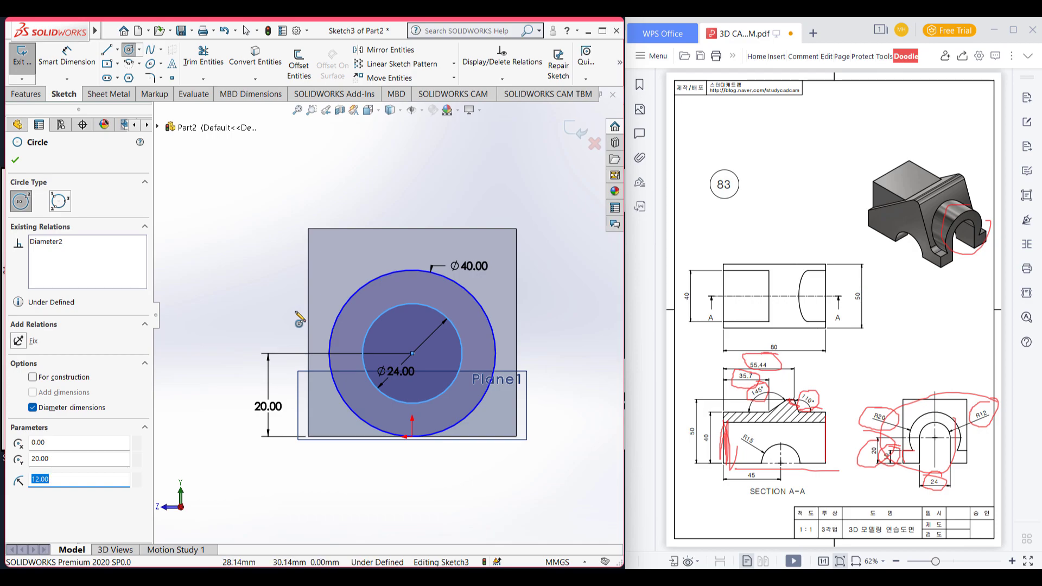
left_click(107, 49)
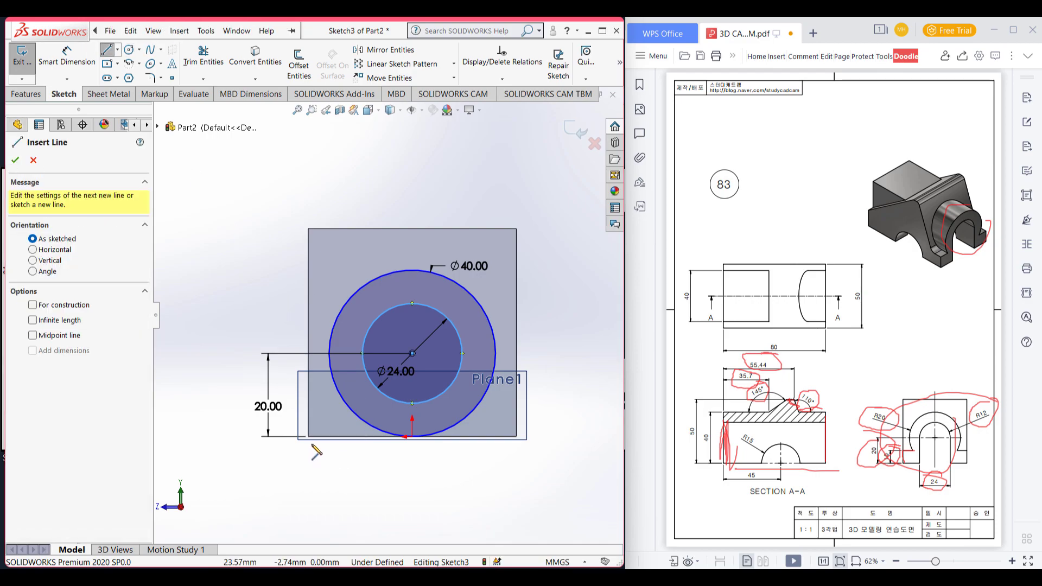
Draw a closed 10 mm-high strip of lines along the block's bottom edge
left_click(315, 434)
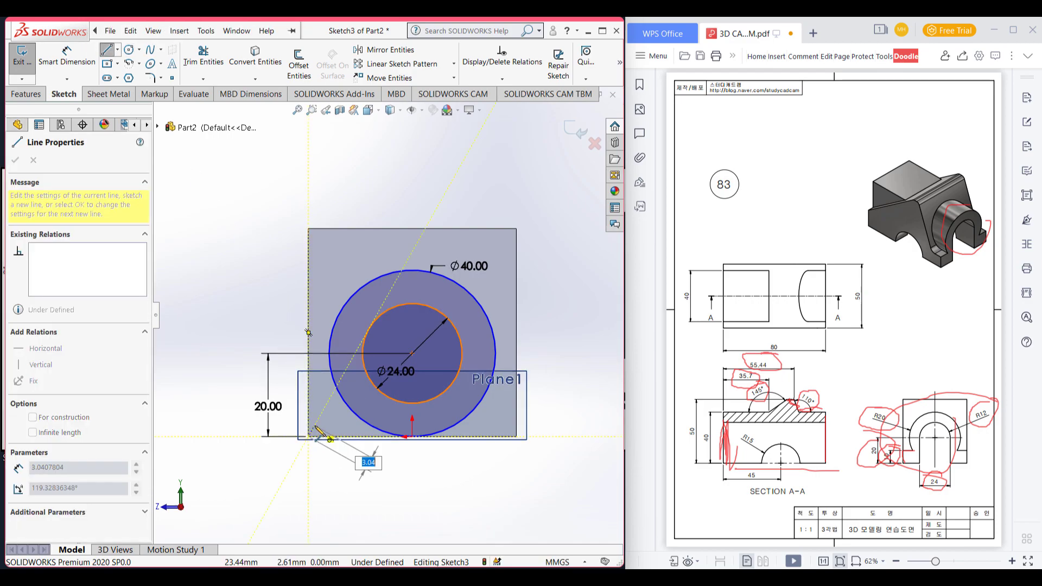
key("Escape")
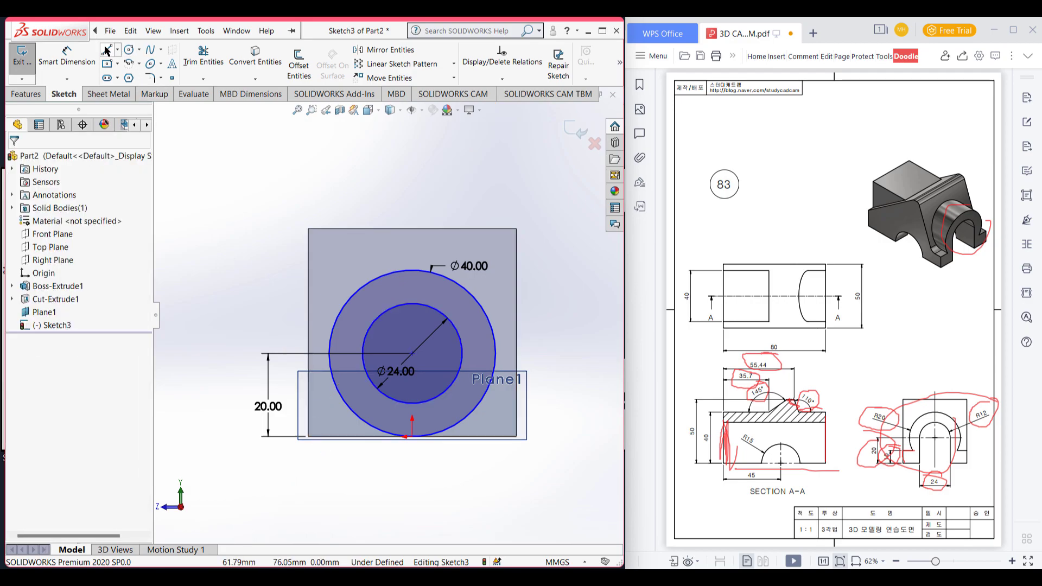
left_click(107, 50)
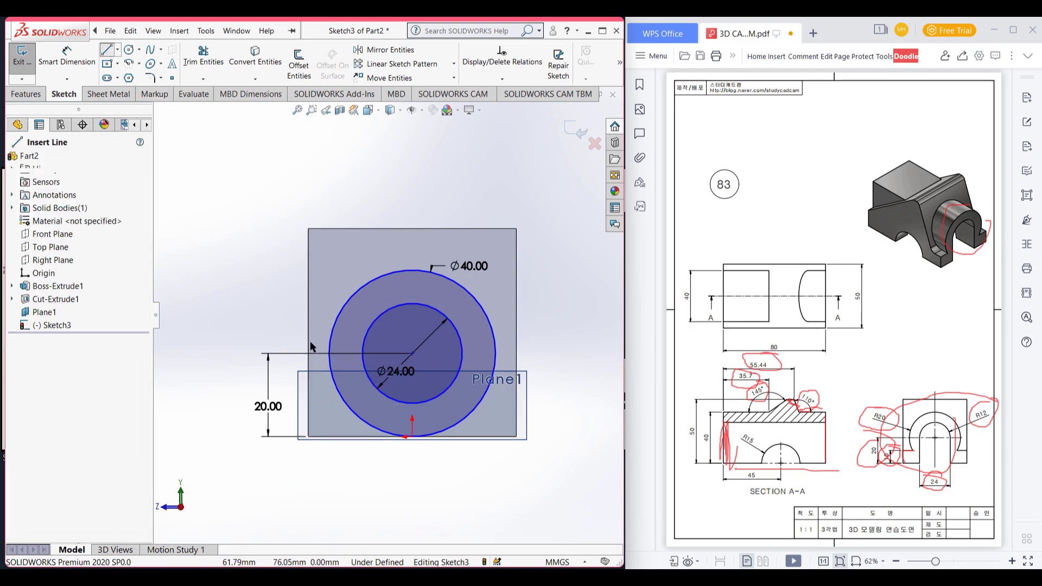
left_click(308, 436)
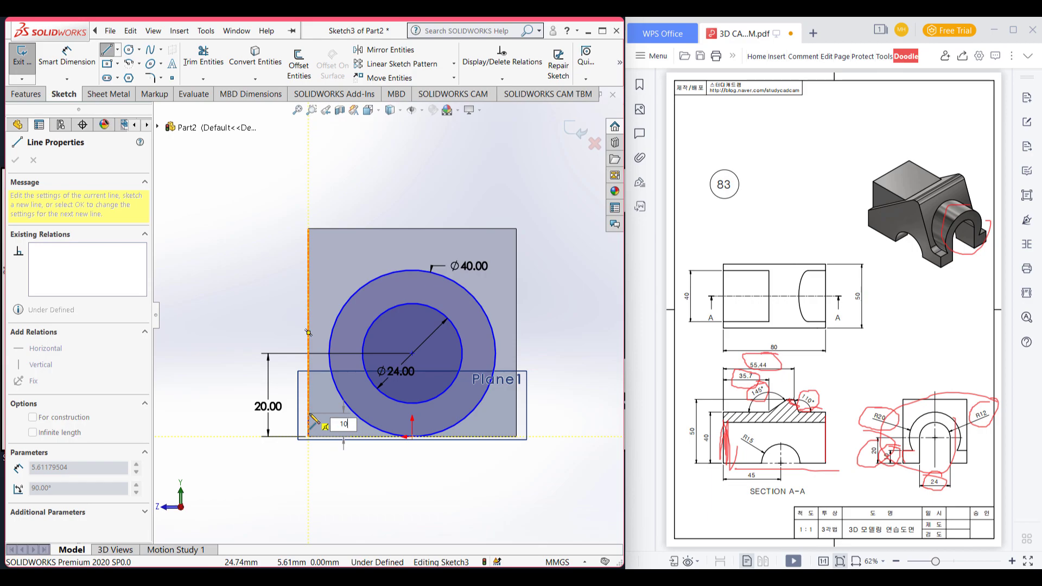
key("Return")
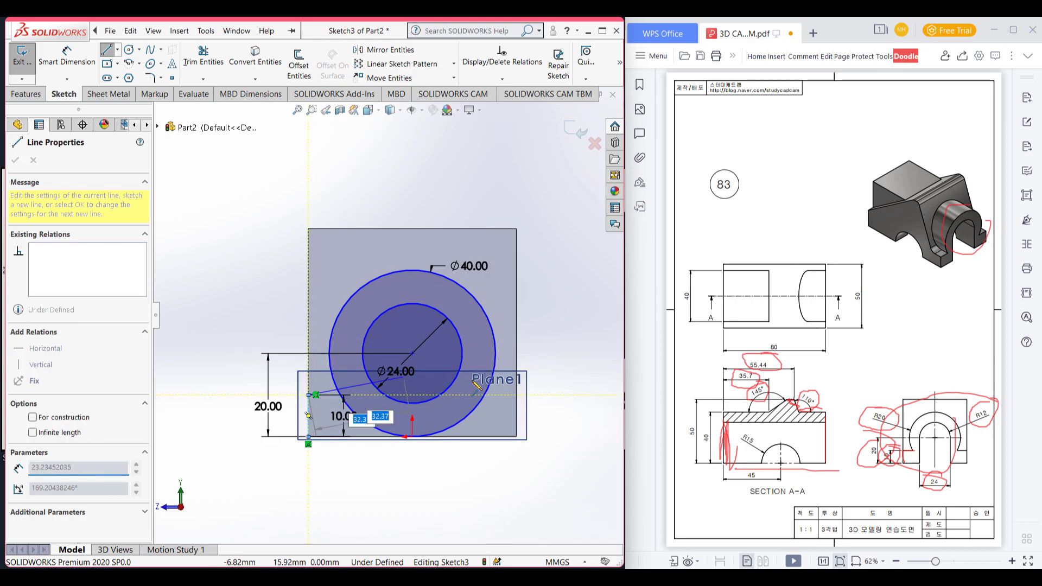
left_click(516, 394)
left_click(517, 436)
left_click(309, 436)
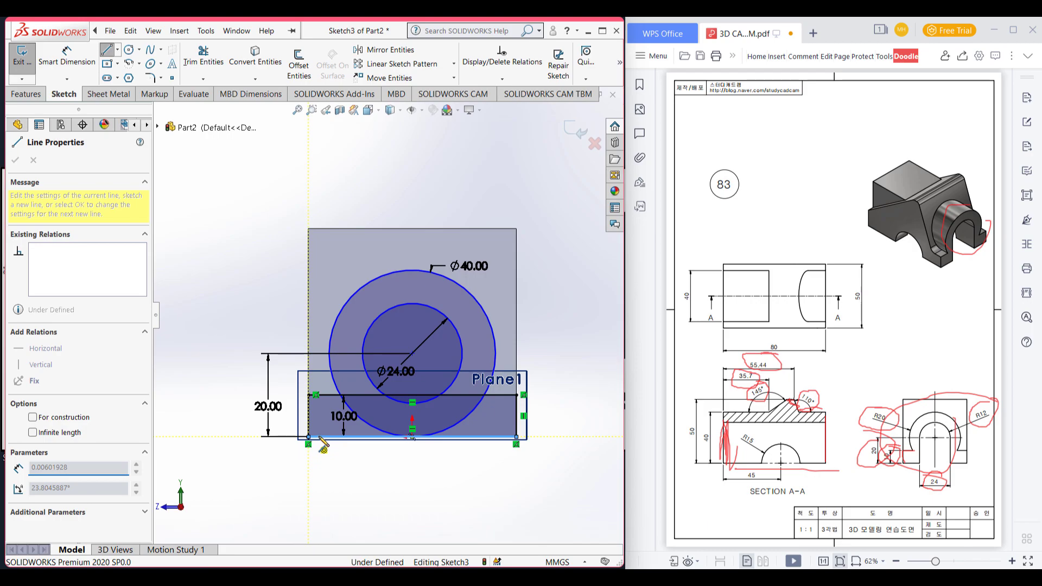
Draw two vertical lines from the Ø24 circle's sides down past the block's bottom
left_click(362, 353)
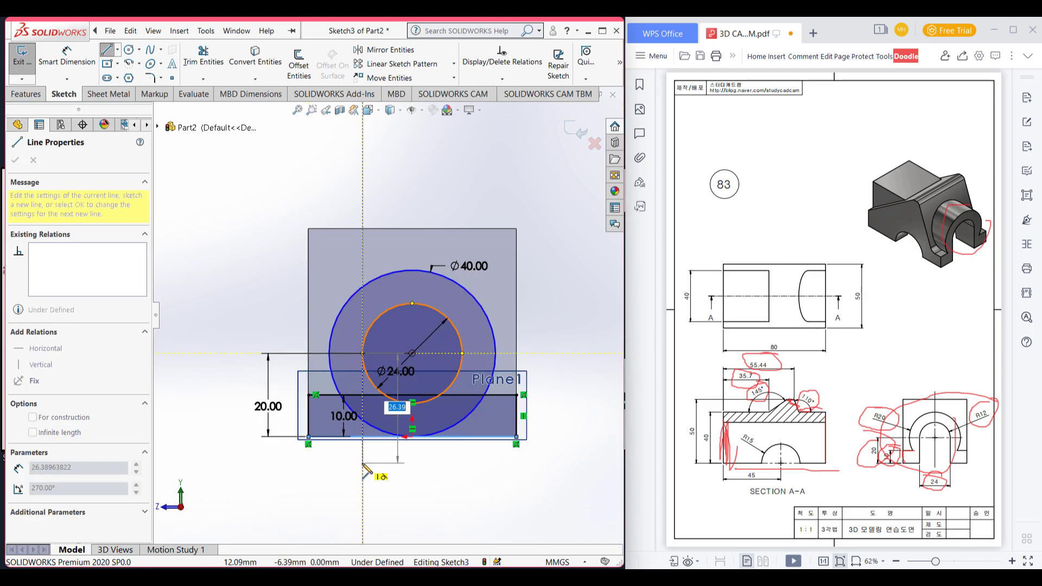
left_click(363, 463)
key("Escape")
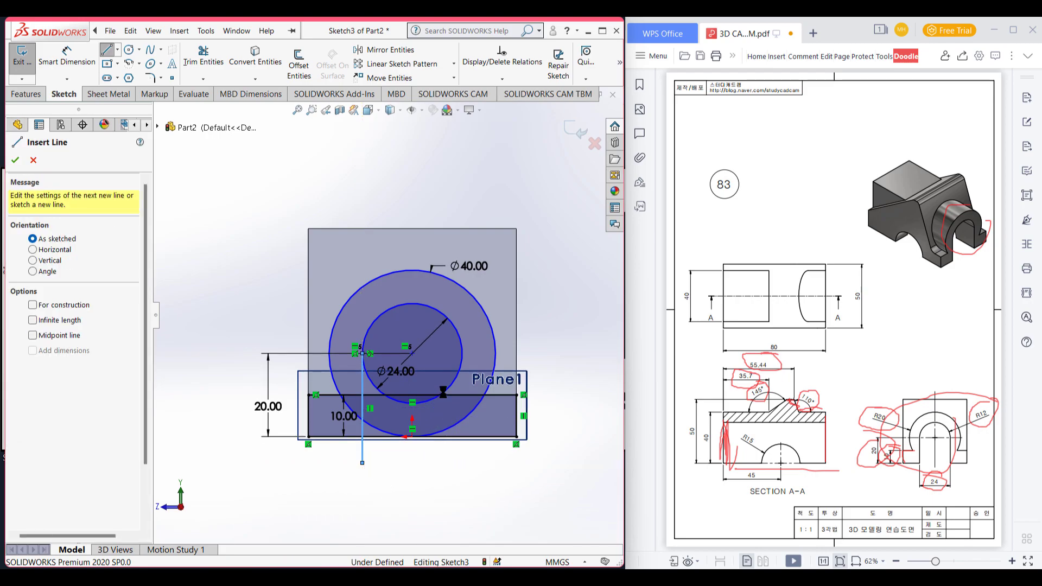
key("Escape")
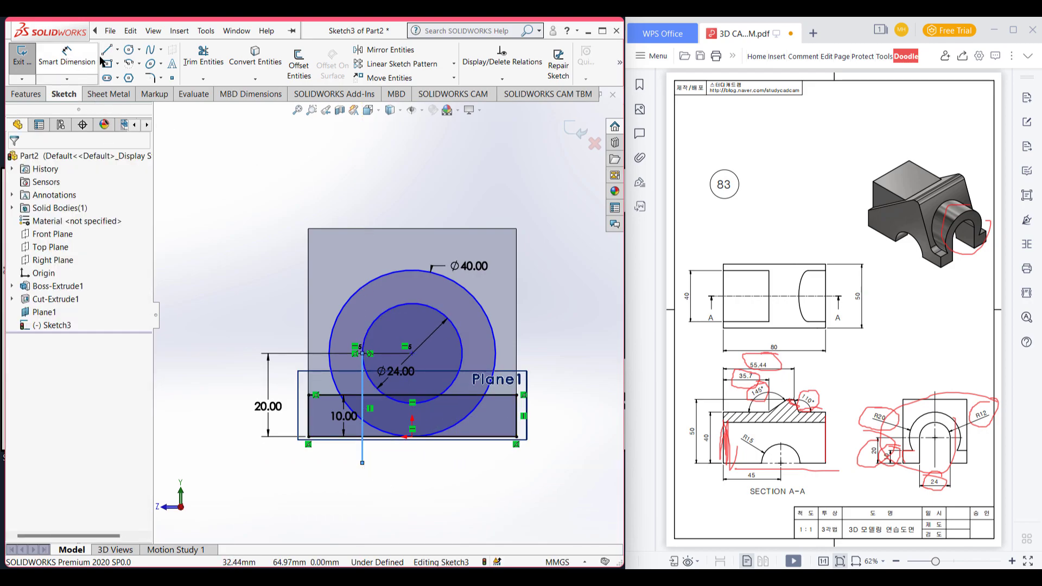
left_click(106, 53)
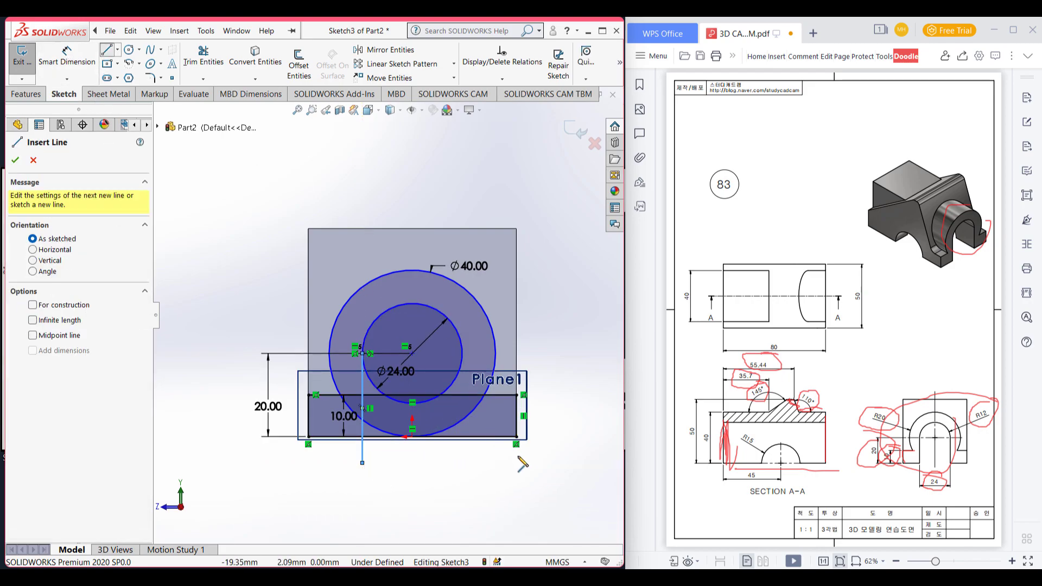
left_click(463, 353)
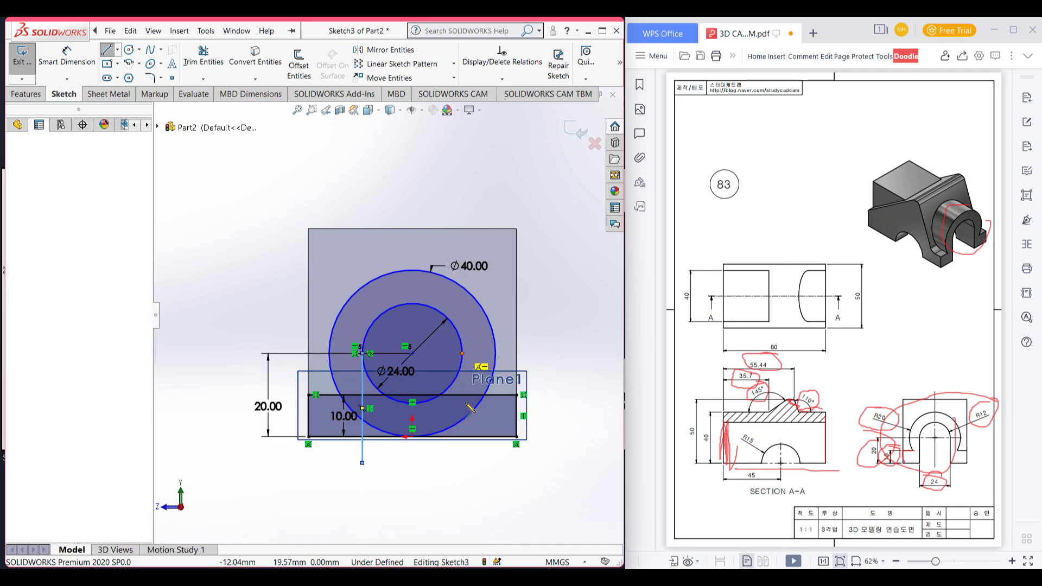
left_click(463, 468)
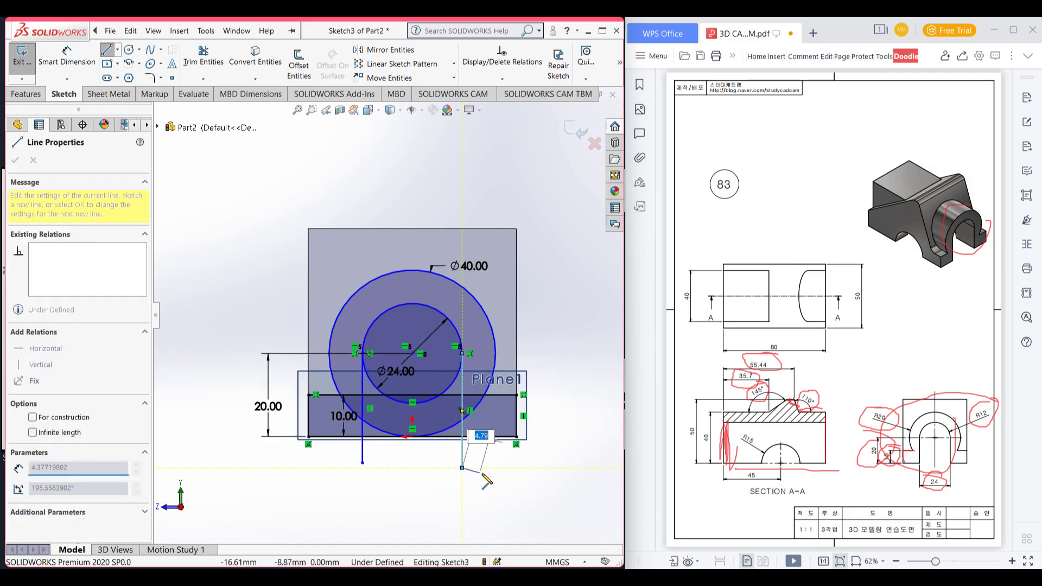
key("Escape")
key("Escape")
right_click_drag(511, 465, 486, 480)
Power-trim the vertical line ends, slot base segment and lower outer arc into a U-shaped arch
mouse_move(486, 485)
left_mouse_down()
mouse_move(480, 468)
mouse_move(448, 456)
left_mouse_up()
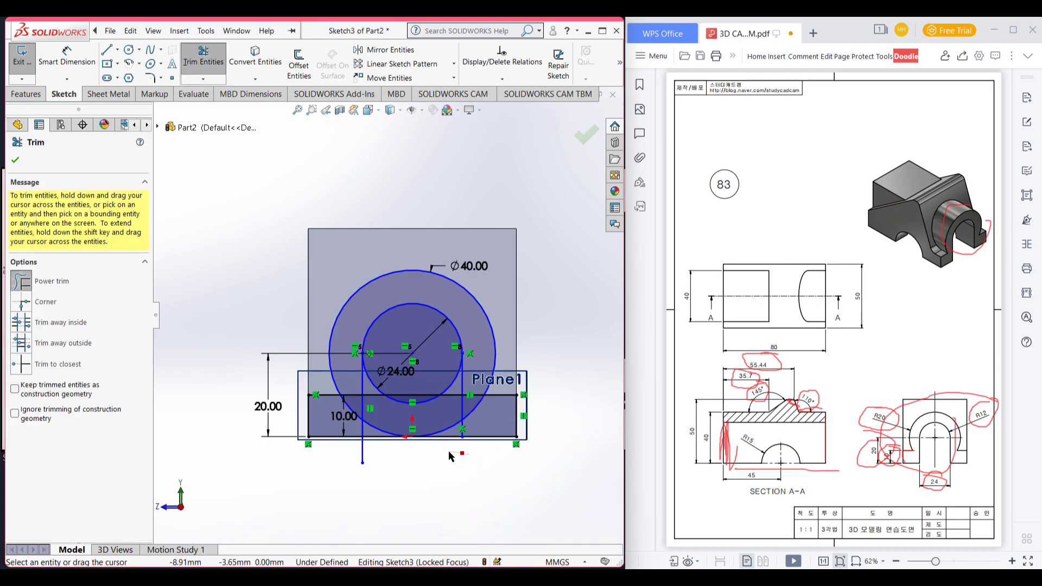
mouse_move(372, 460)
left_mouse_down()
mouse_move(360, 462)
mouse_move(365, 451)
left_mouse_up()
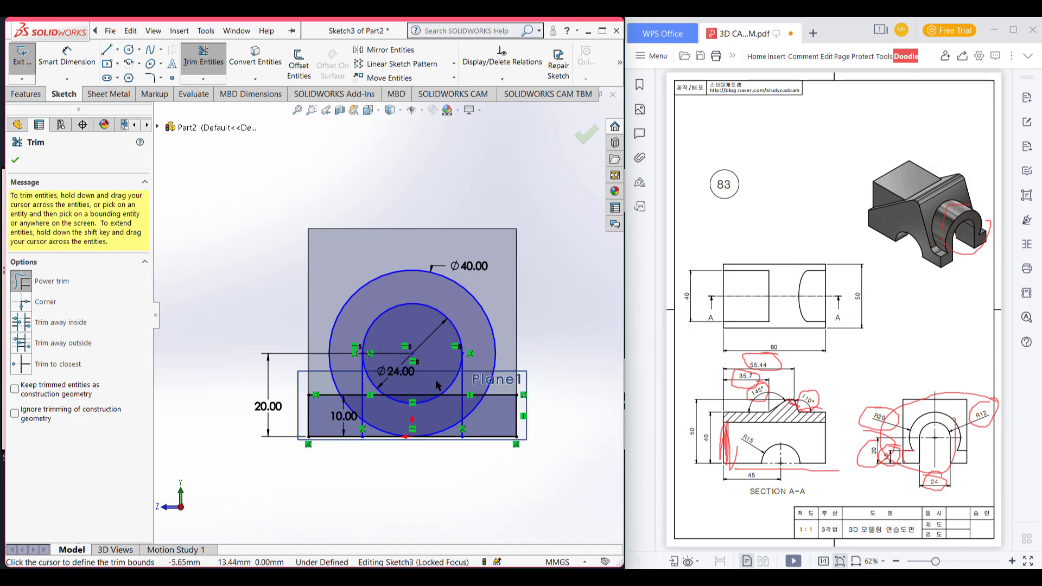
left_click_drag(474, 387, 474, 400)
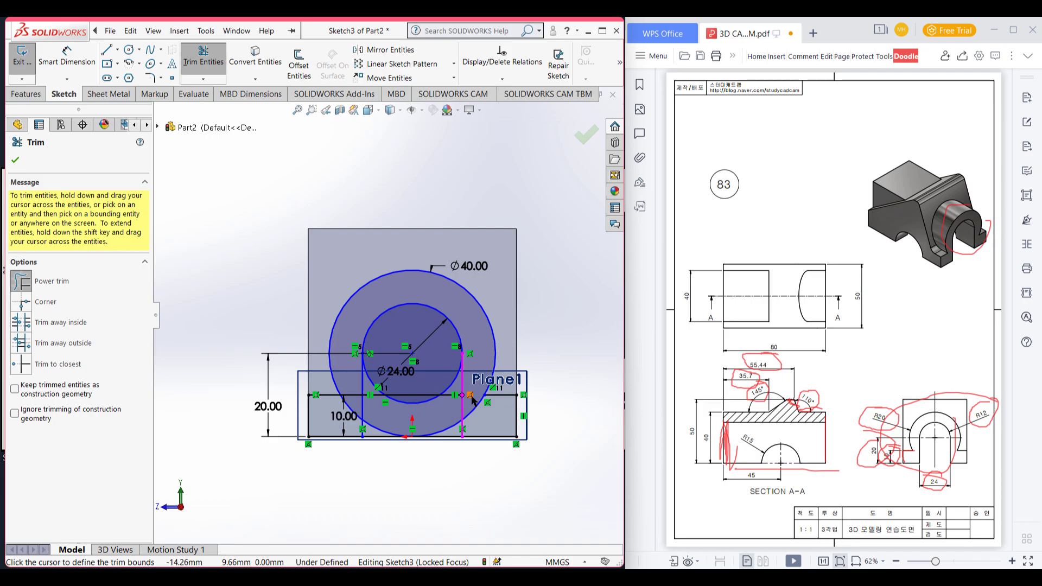
mouse_move(474, 409)
left_mouse_down()
mouse_move(433, 437)
mouse_move(452, 433)
mouse_move(424, 418)
mouse_move(429, 388)
mouse_move(451, 389)
mouse_move(436, 441)
mouse_move(418, 449)
mouse_move(396, 439)
mouse_move(380, 380)
mouse_move(353, 385)
mouse_move(349, 423)
left_mouse_up()
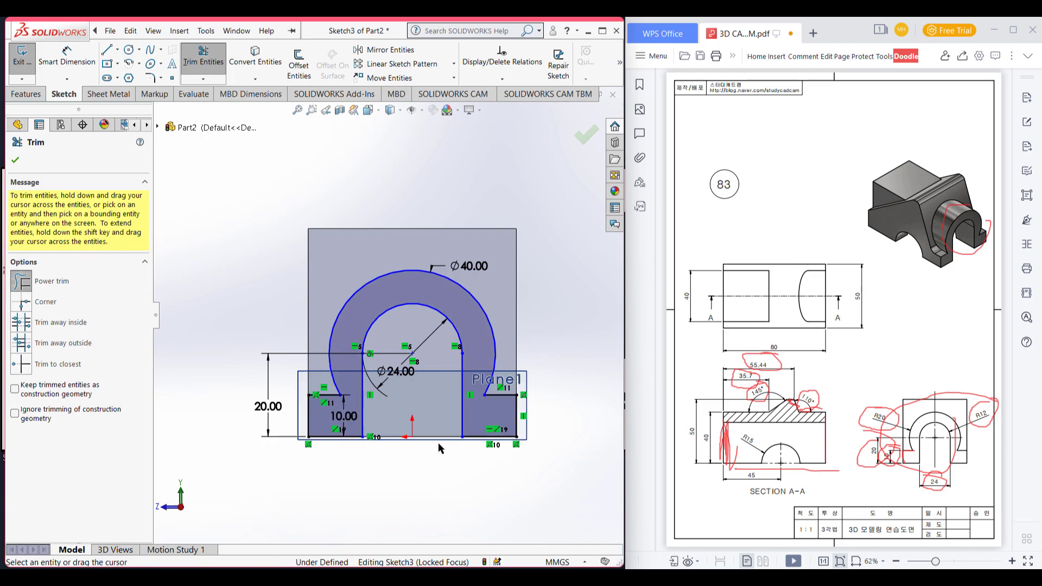
left_click(16, 160)
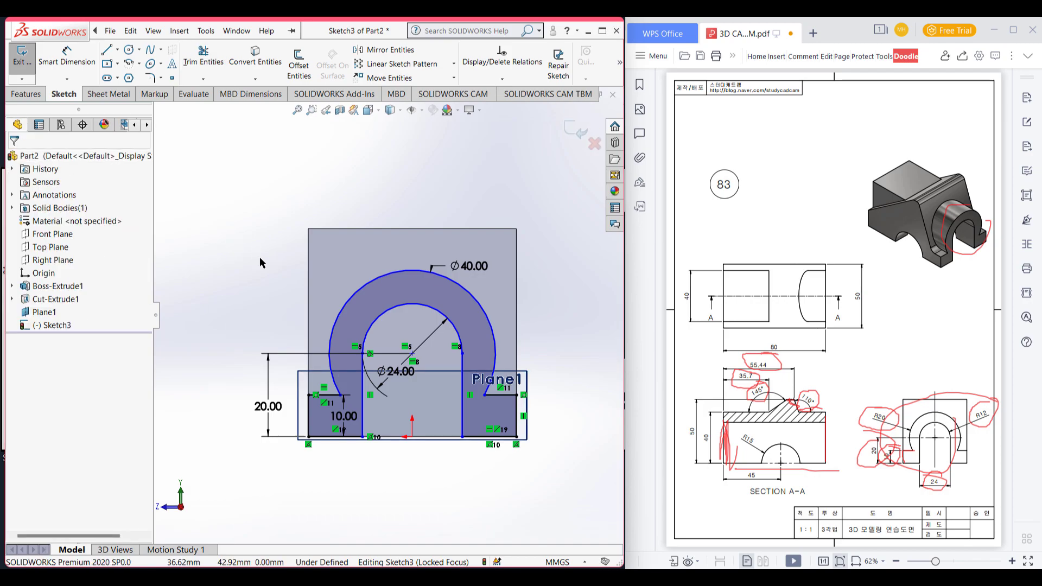
key("ctrl+7")
Extrude the arch profile 31 mm back into the block as Boss-Extrude2
left_click(25, 94)
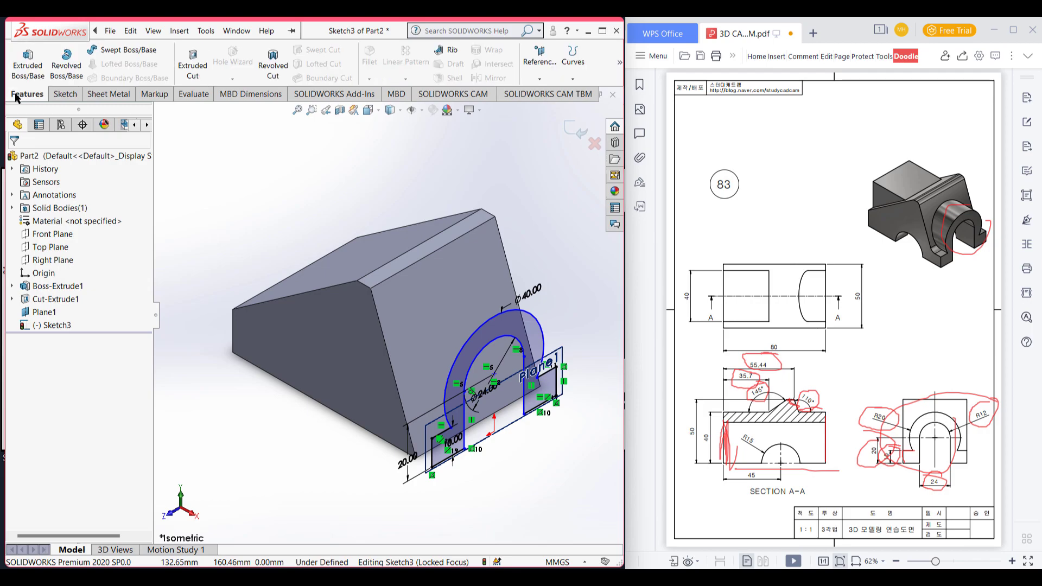
left_click(27, 65)
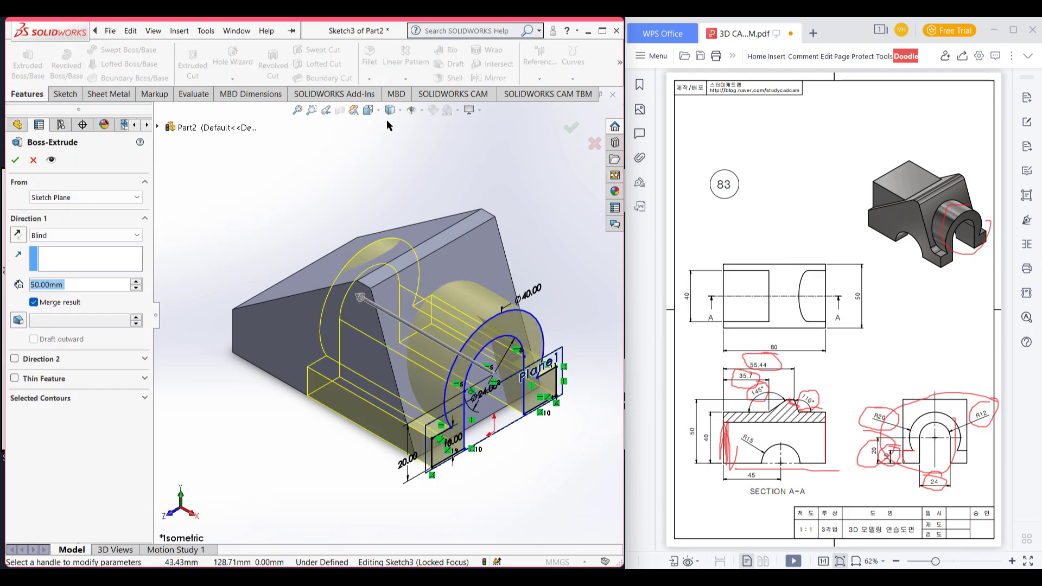
left_click(367, 113)
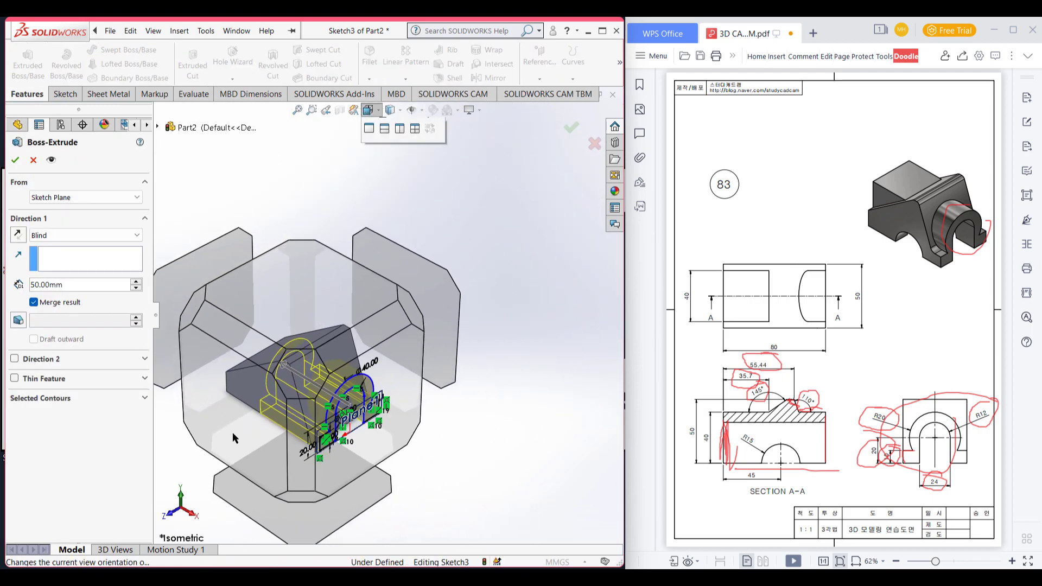
left_click(366, 350)
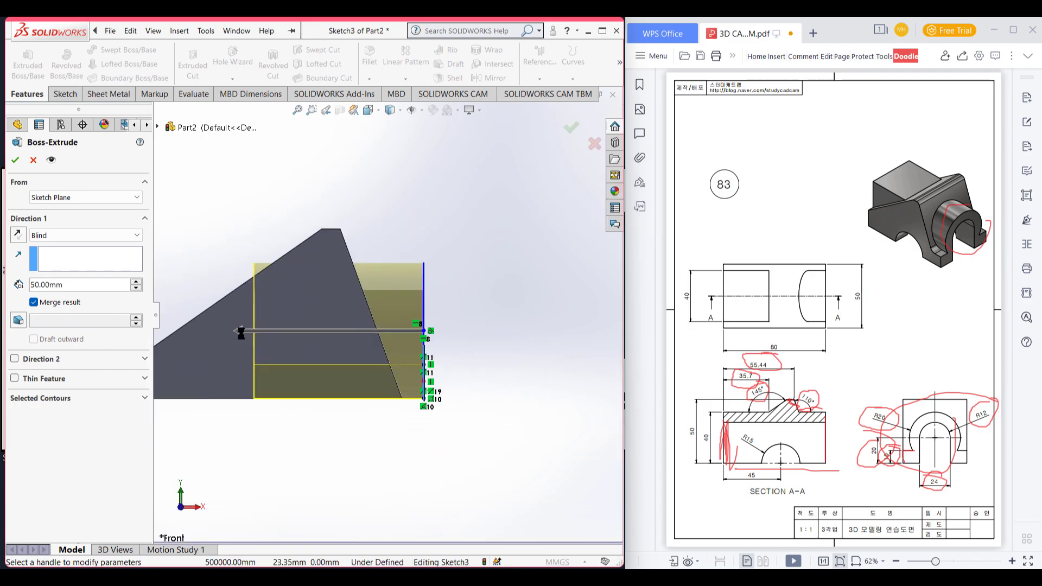
left_click(242, 331)
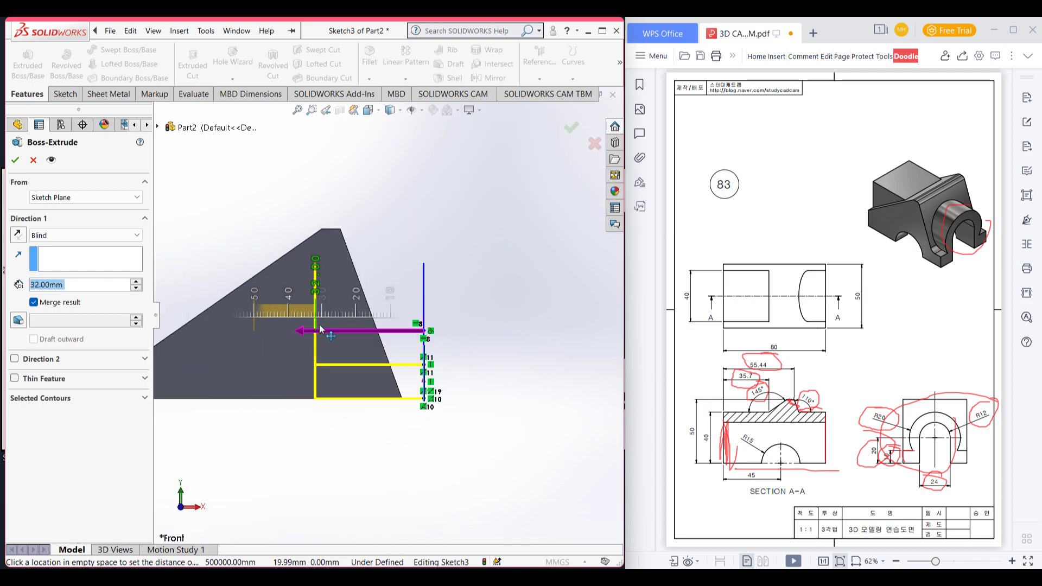
left_click(321, 326)
left_click(15, 159)
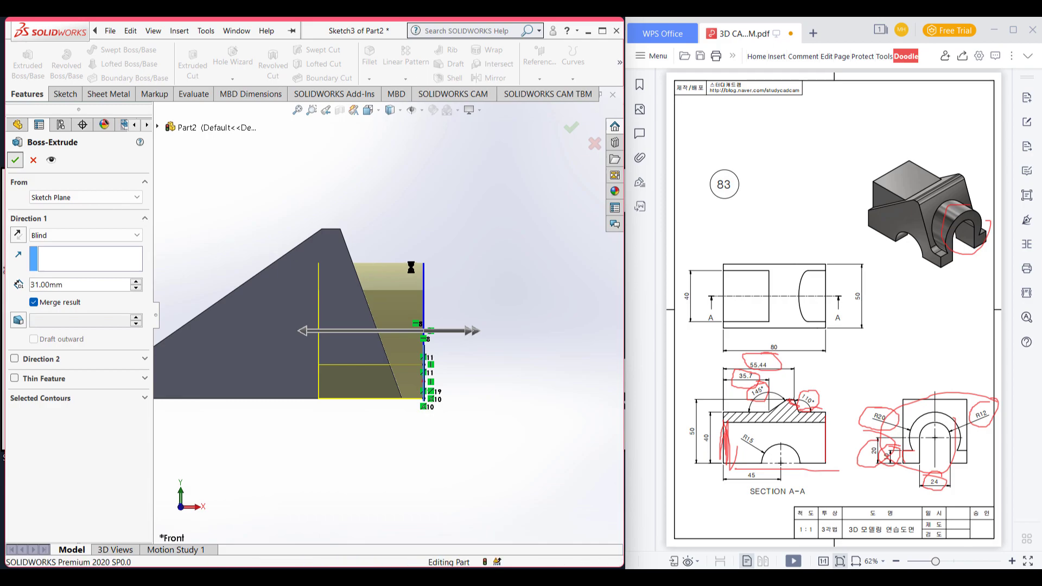
left_click(486, 256)
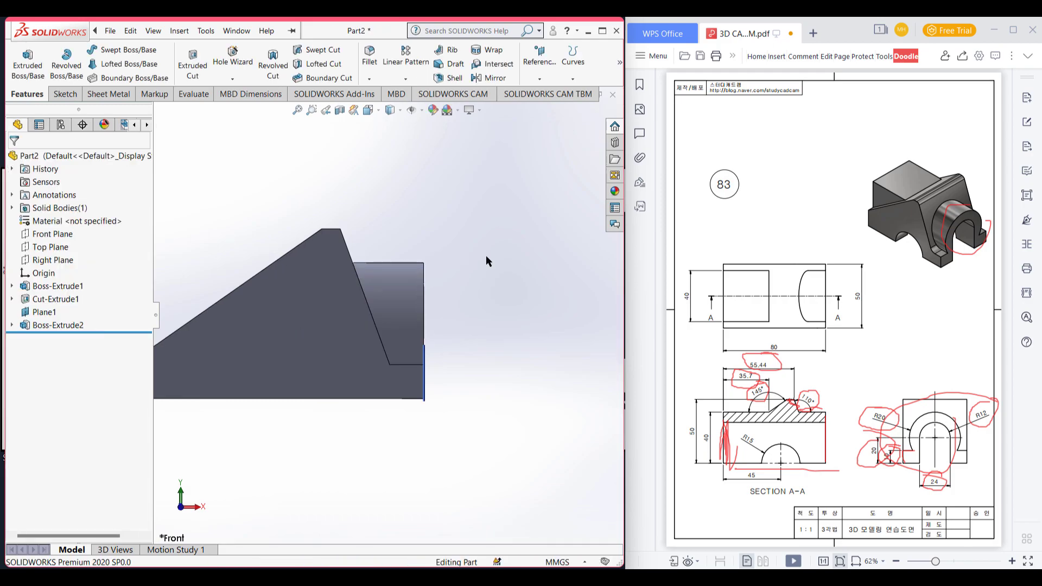
Hide Plane1, mark the top block on the reference drawing, and orbit to the block's end face
key("ctrl+7")
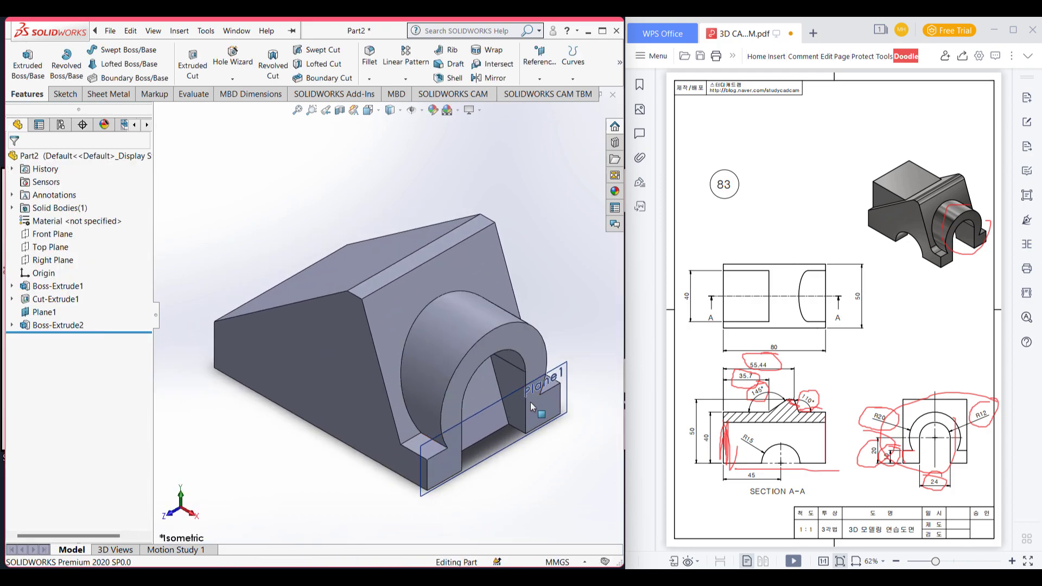
right_click(562, 373)
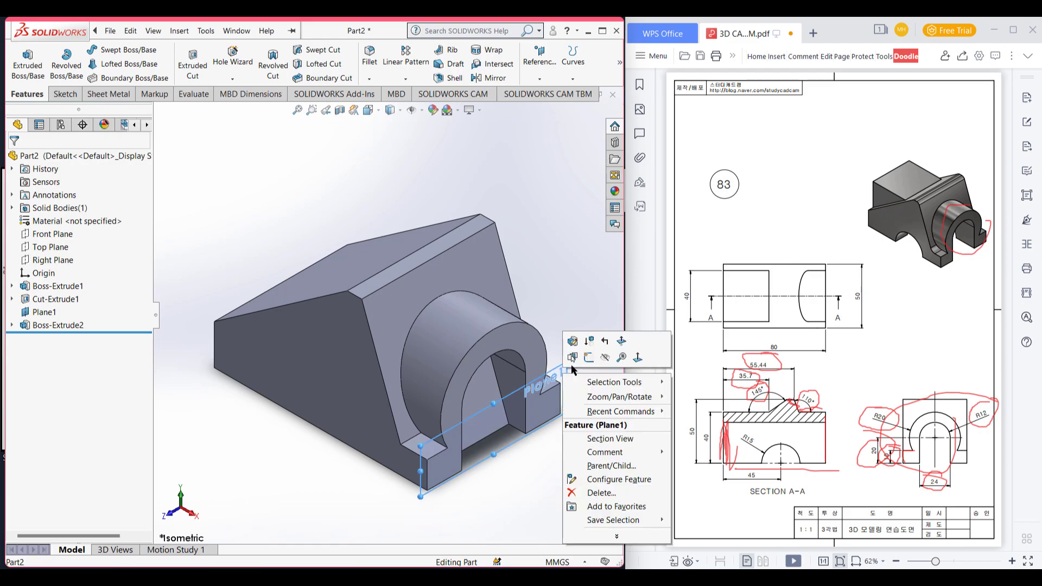
left_click(606, 357)
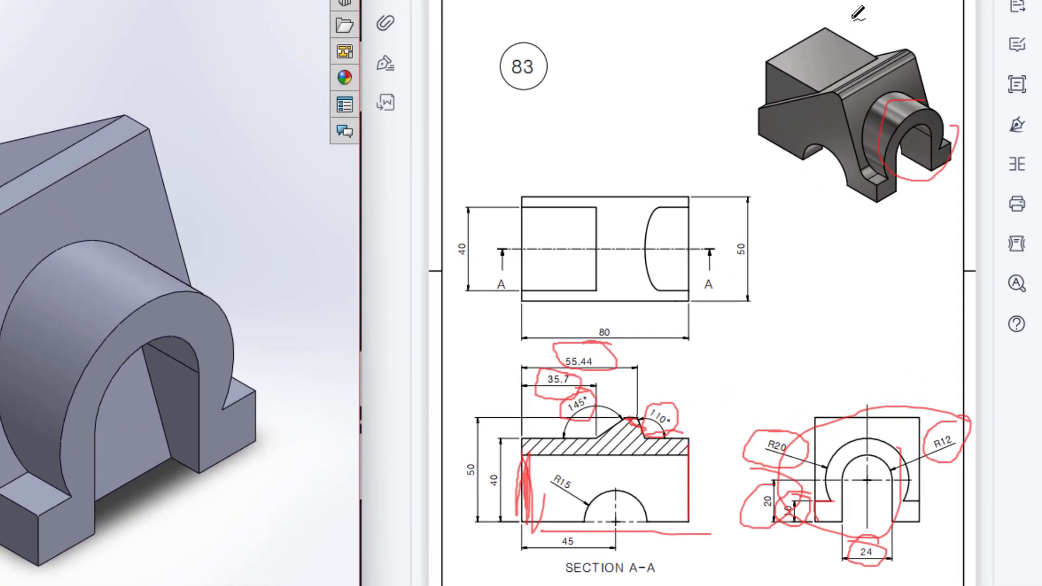
mouse_move(852, 19)
left_mouse_down()
mouse_move(749, 95)
mouse_move(864, 65)
mouse_move(844, 30)
left_mouse_up()
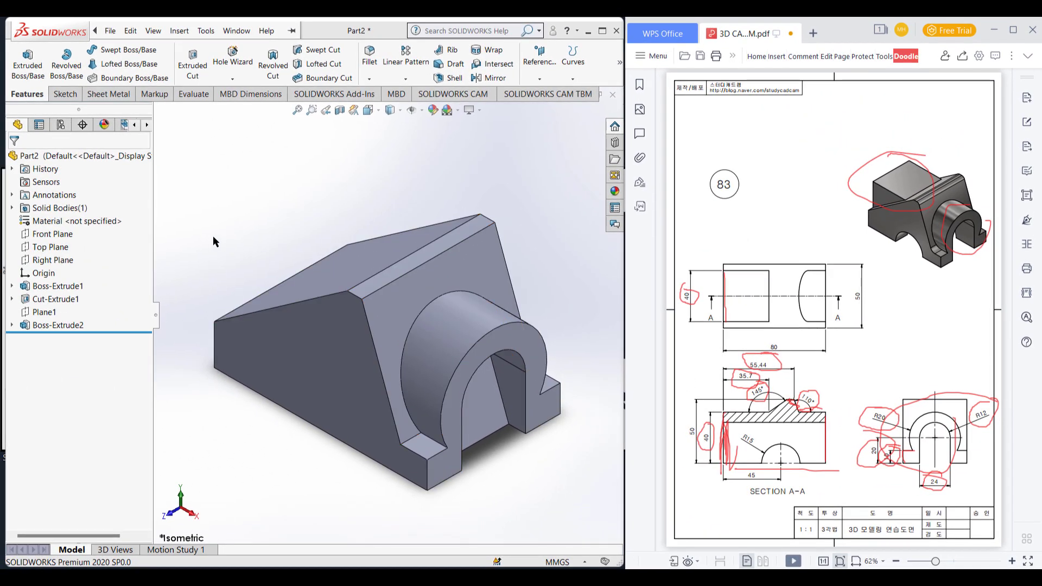
middle_click_drag(213, 235, 267, 293)
right_click(255, 288)
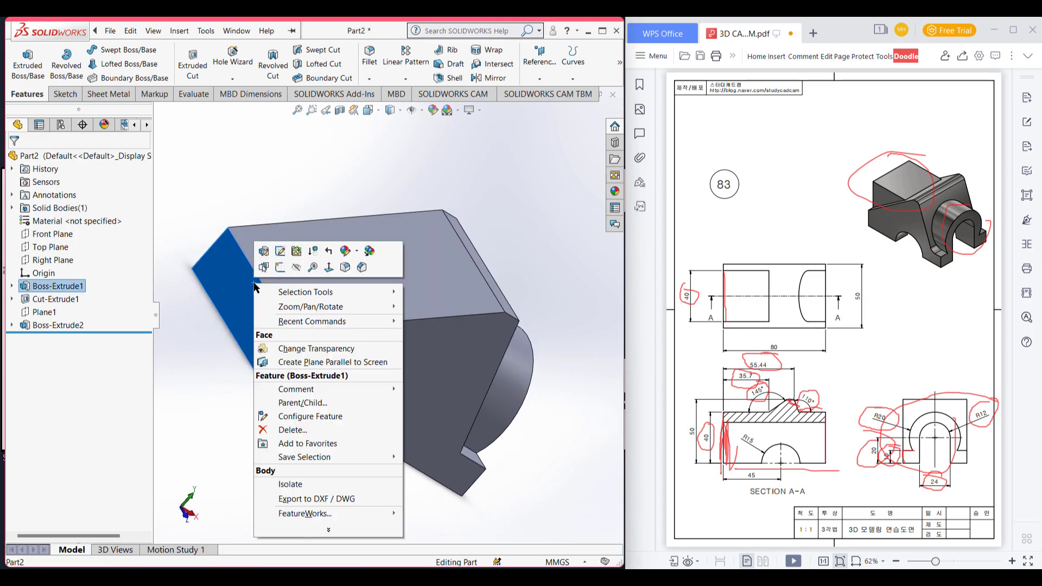
Sketch a 40 × 40 corner rectangle on the block's end face
left_click(280, 267)
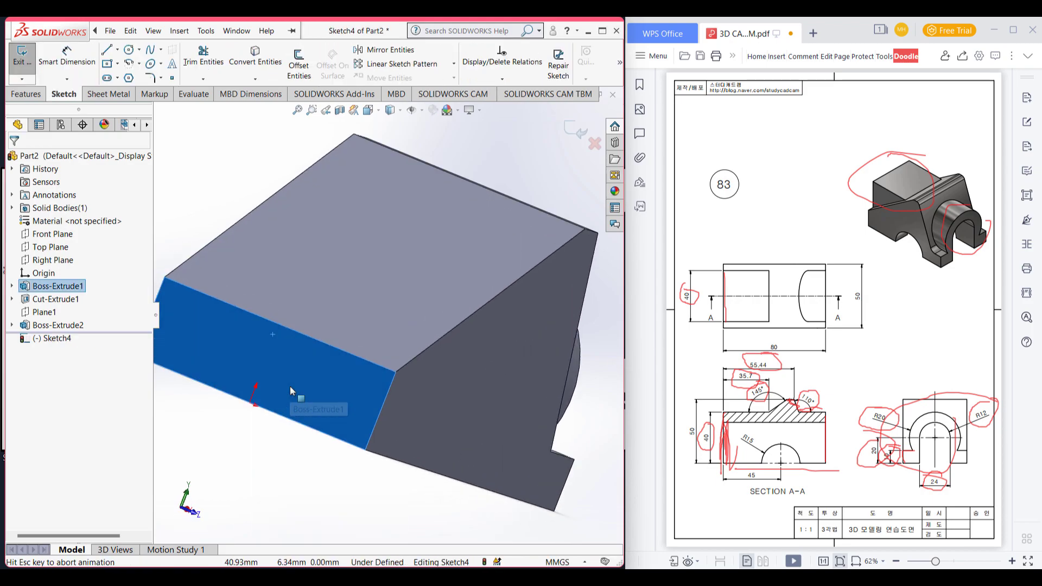
left_click(117, 63)
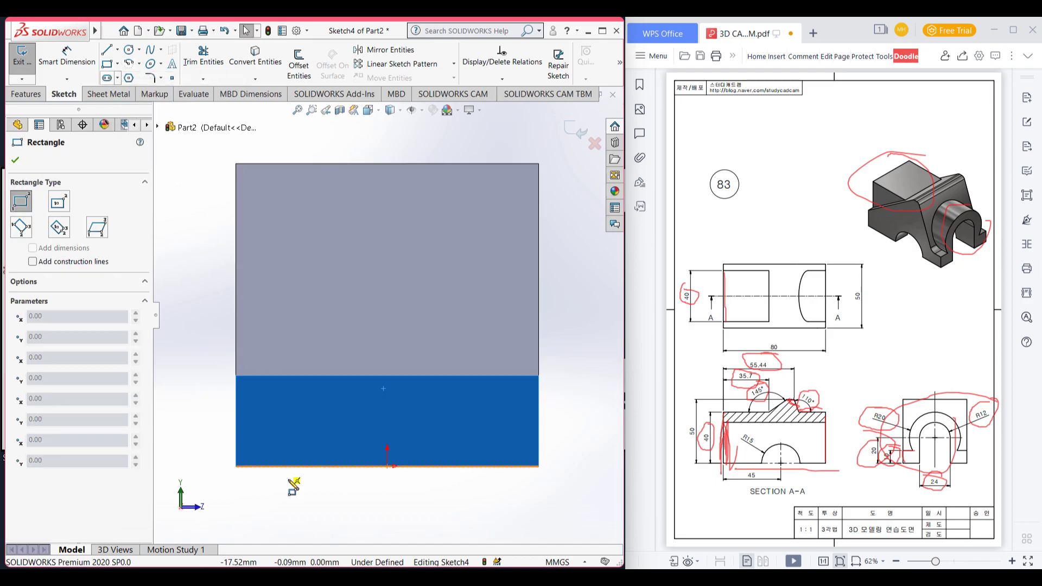
left_click(271, 467)
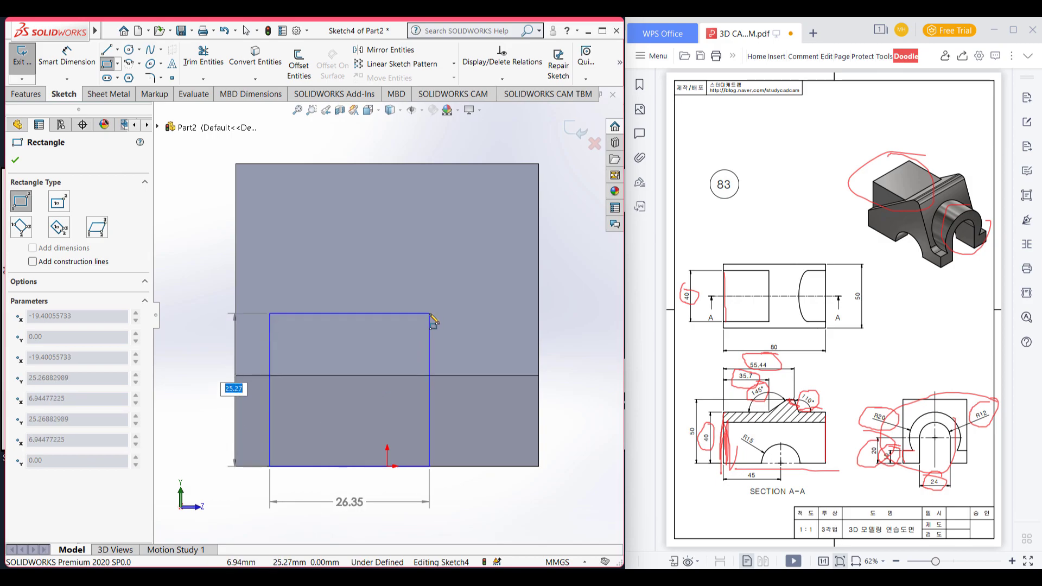
key("Tab")
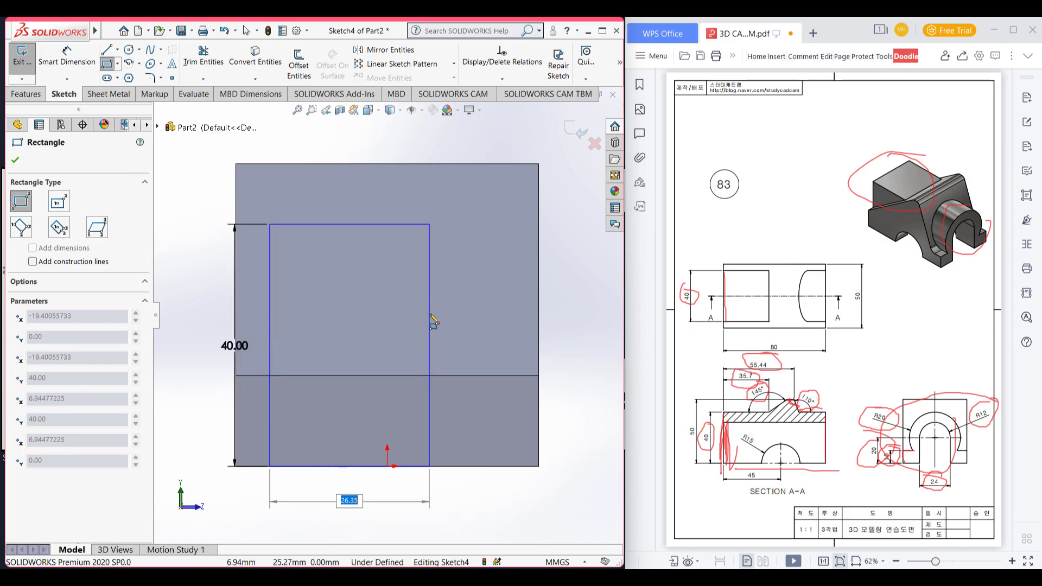
key("Return")
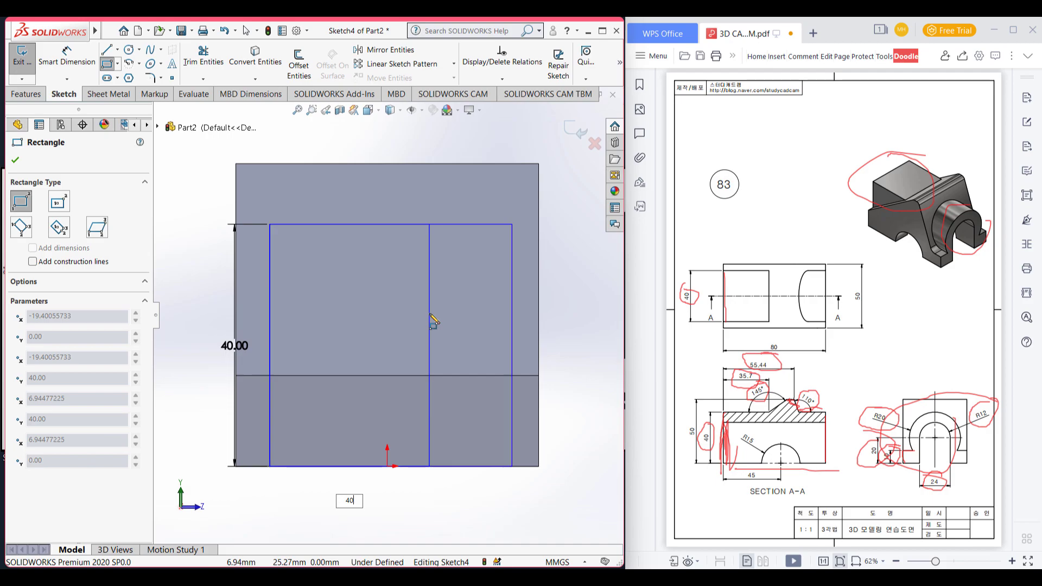
Dimension the rectangle's left side 5 mm in from the face edge
left_click(67, 54)
left_click(271, 307)
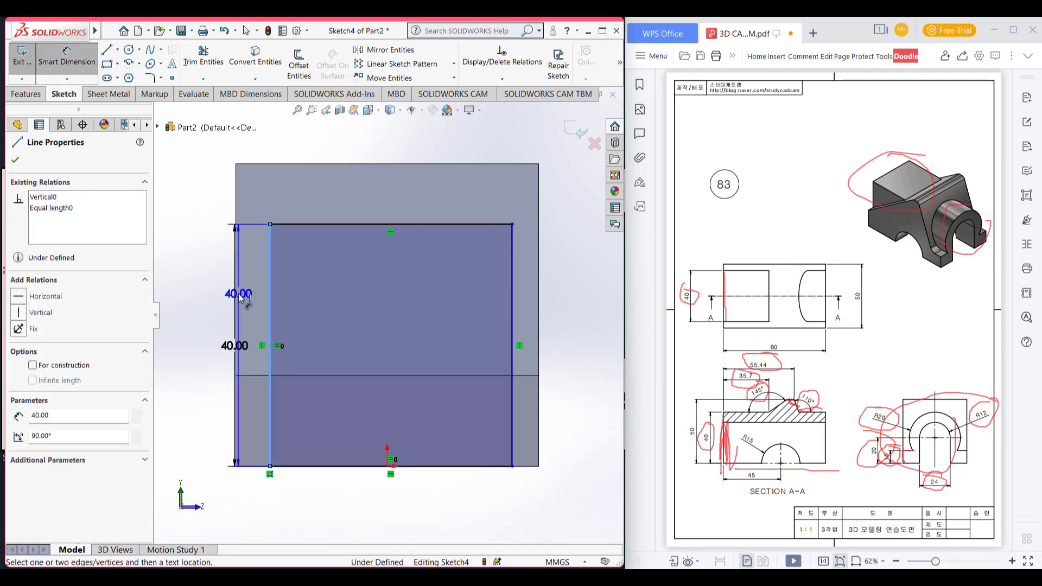
left_click(236, 376)
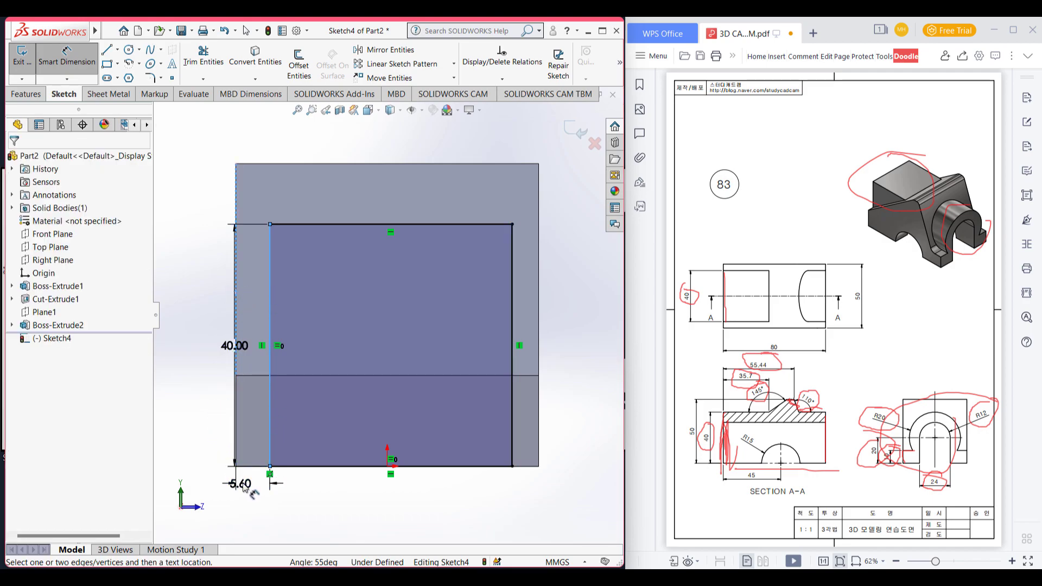
left_click(250, 484)
type("5")
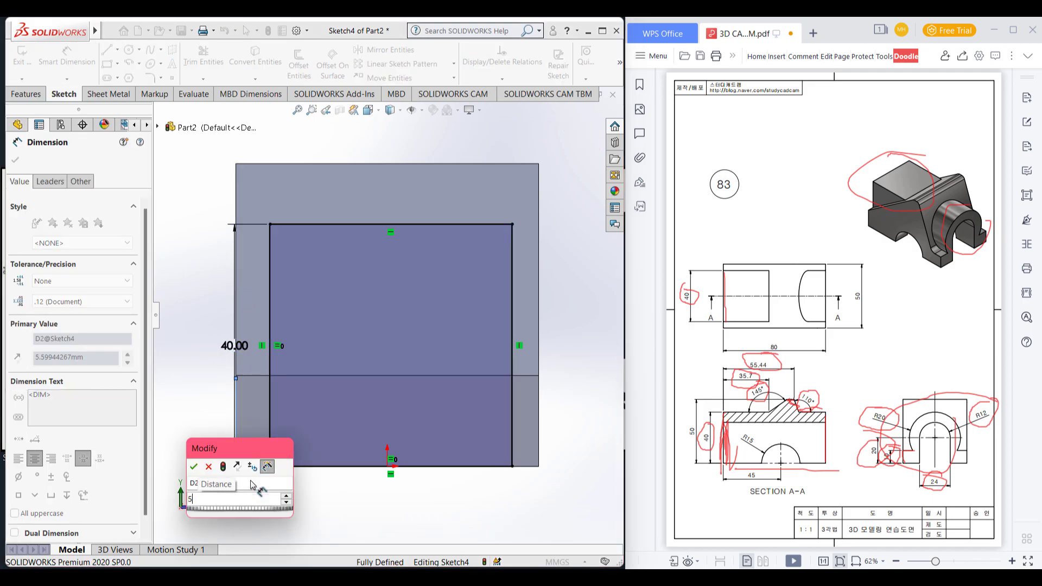
key("Return")
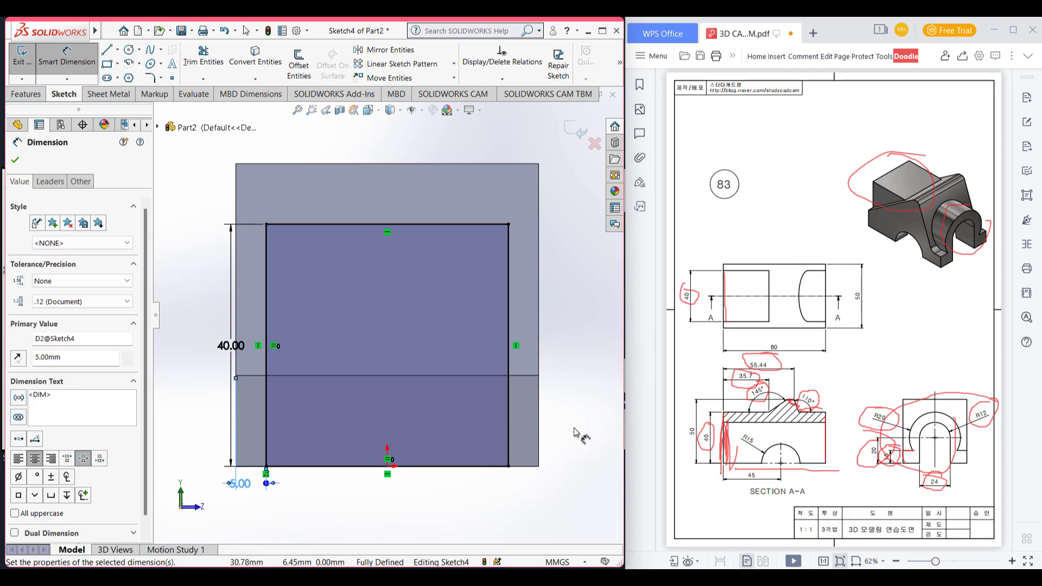
key("ctrl+7")
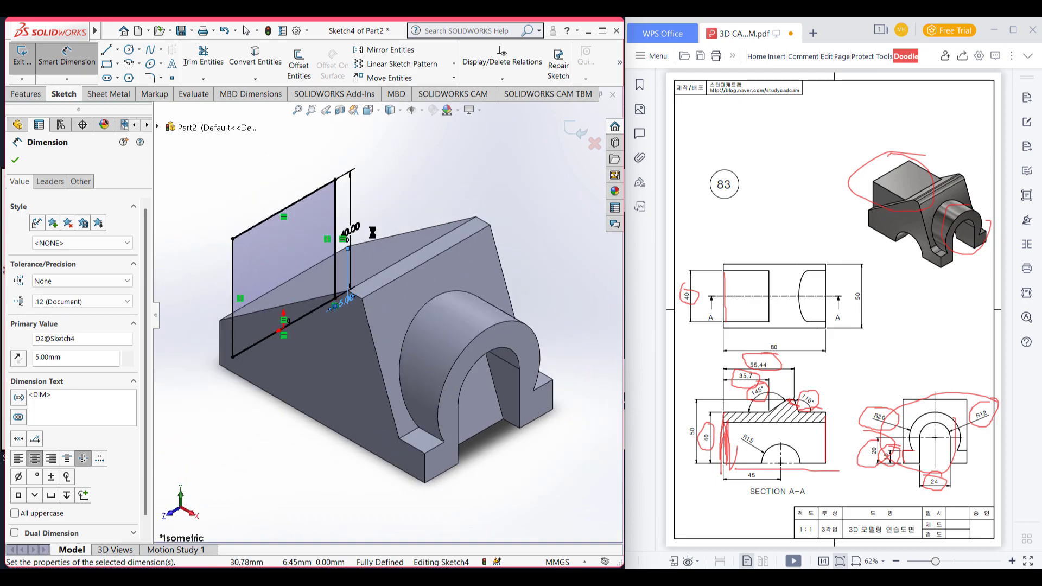
Extrude the Sketch4 rectangle 47 mm to the right as Boss-Extrude3
left_click(34, 94)
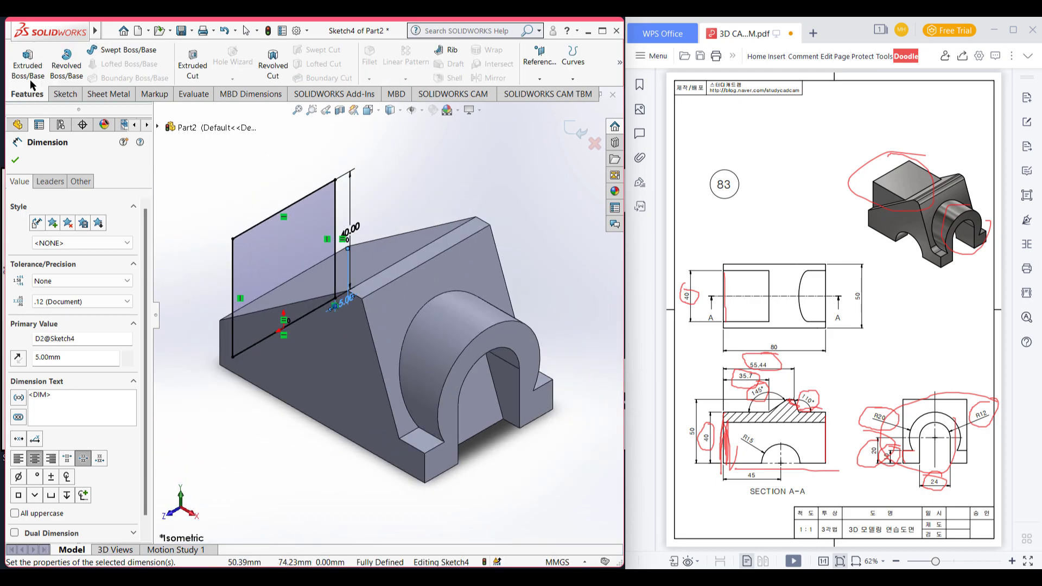
left_click(28, 67)
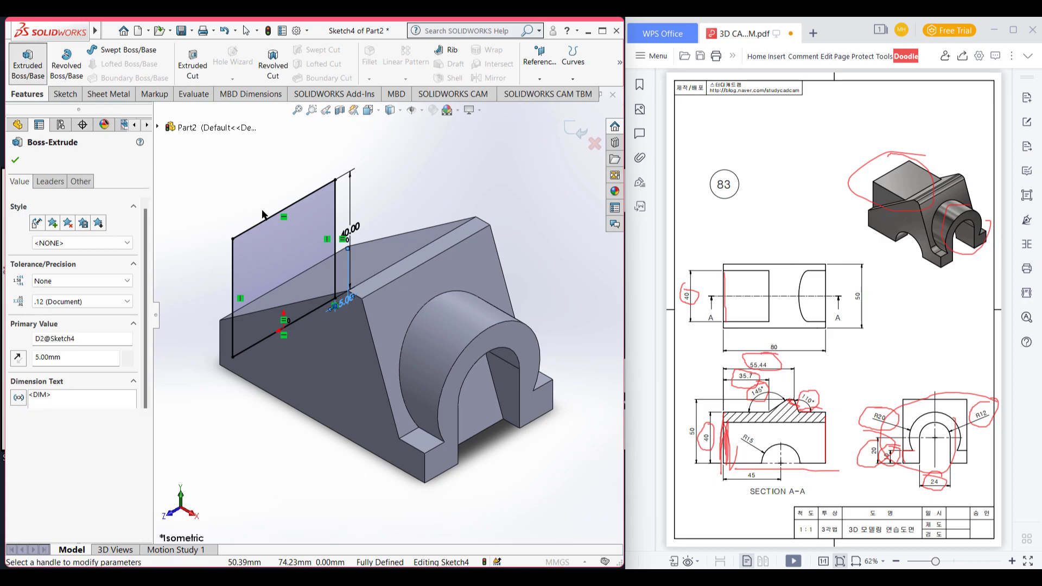
left_click(369, 110)
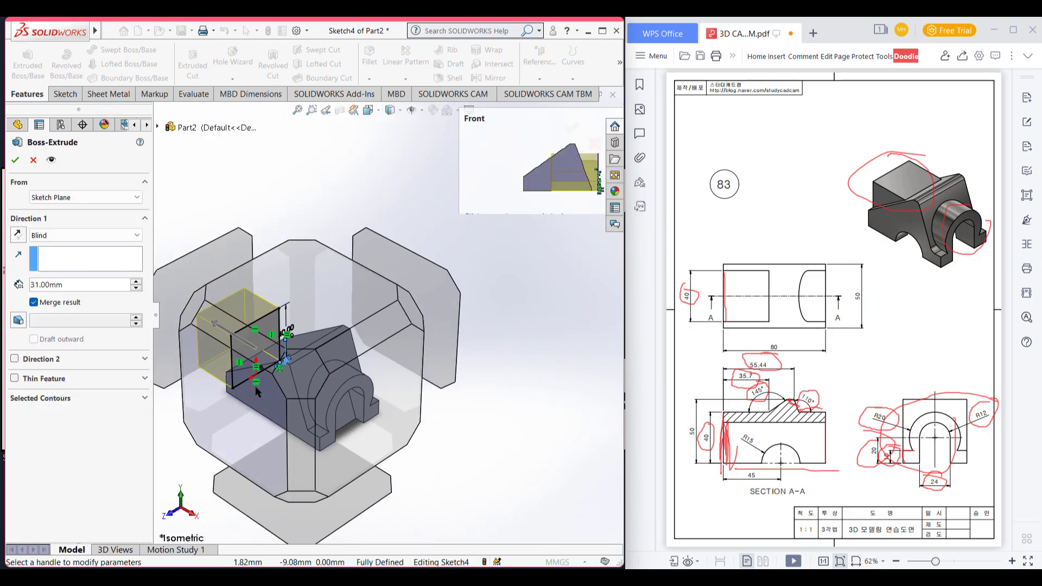
left_click(255, 385)
left_click_drag(162, 330, 502, 326)
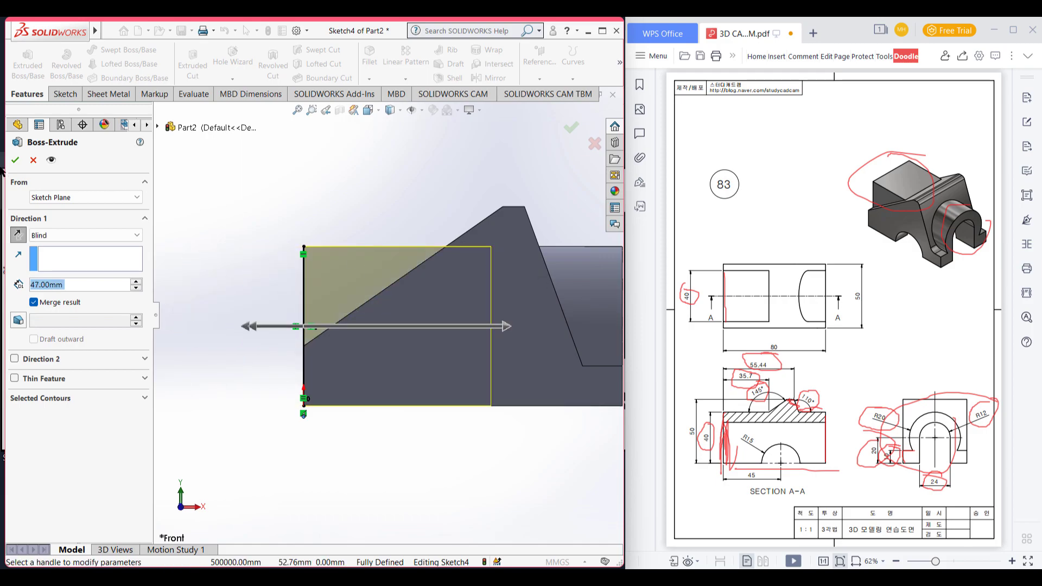
left_click(17, 161)
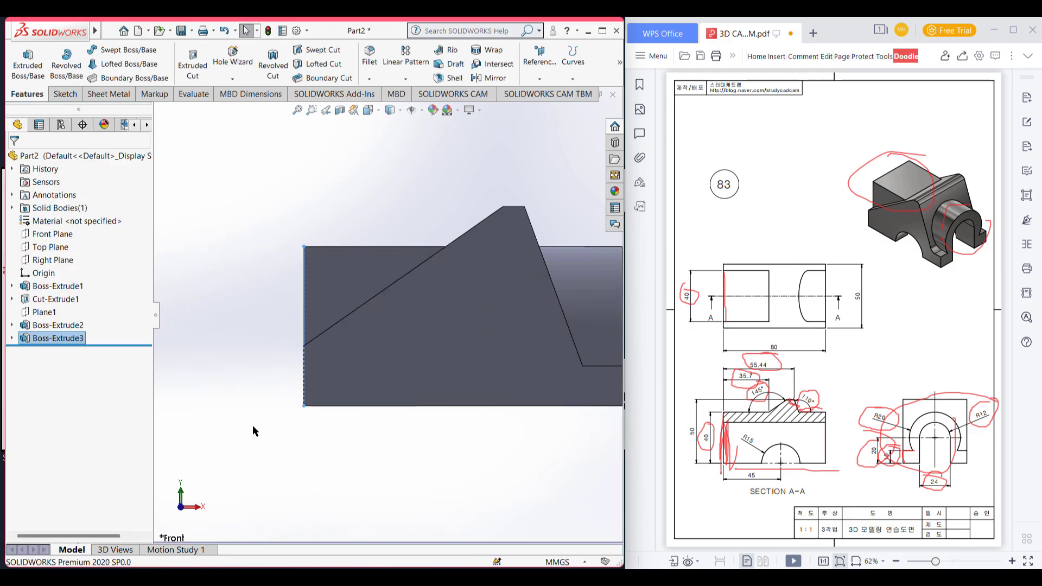
key("ctrl+7")
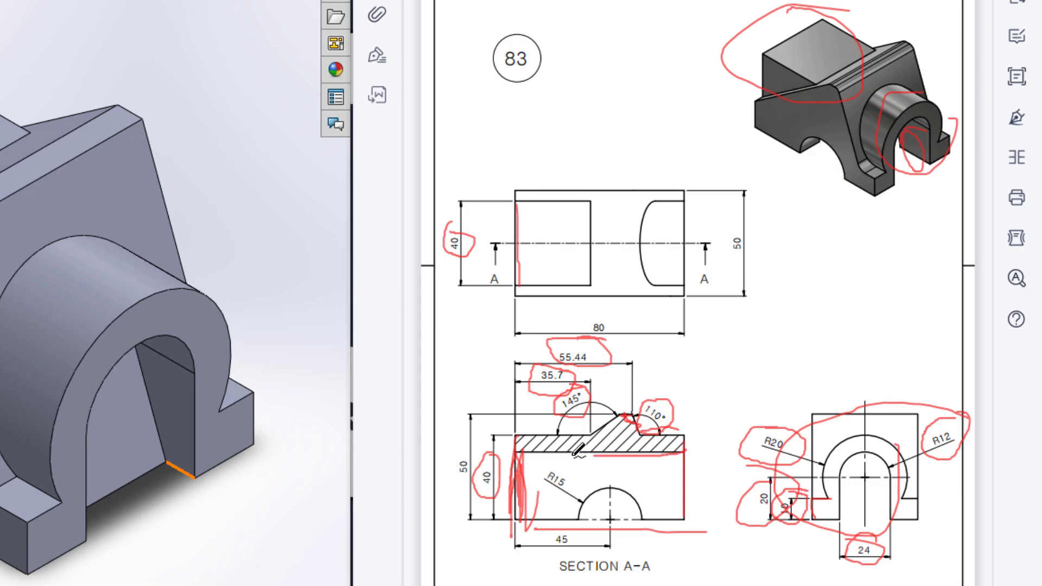
left_click_drag(676, 531, 665, 455)
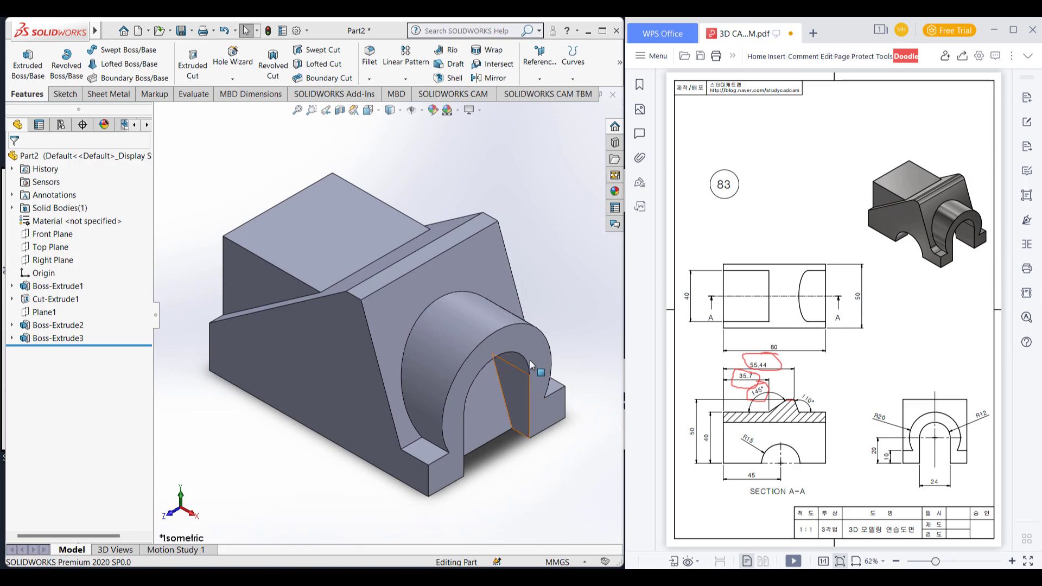
double_click(532, 351)
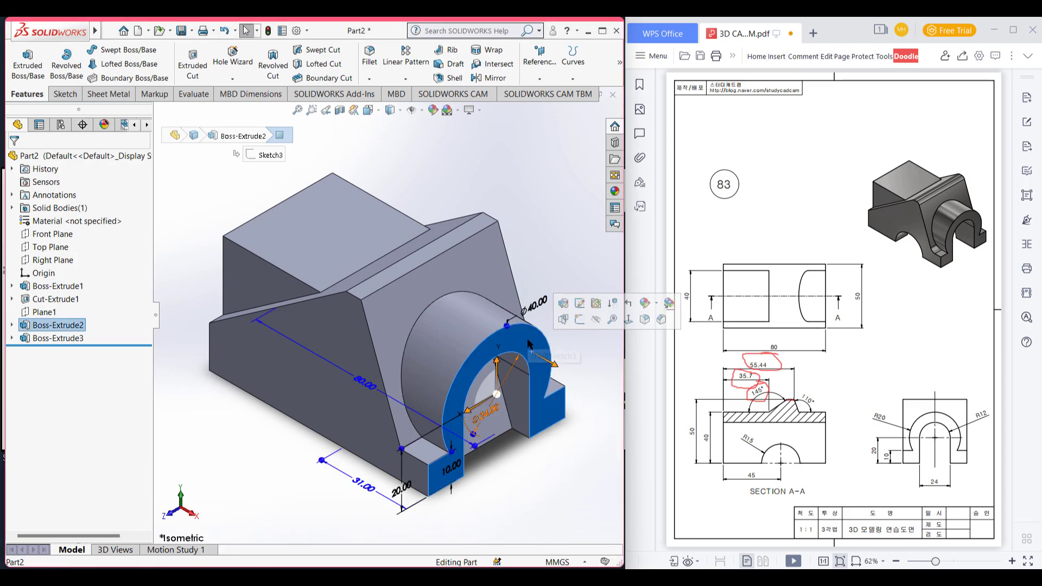
left_click(495, 373)
right_click(495, 373)
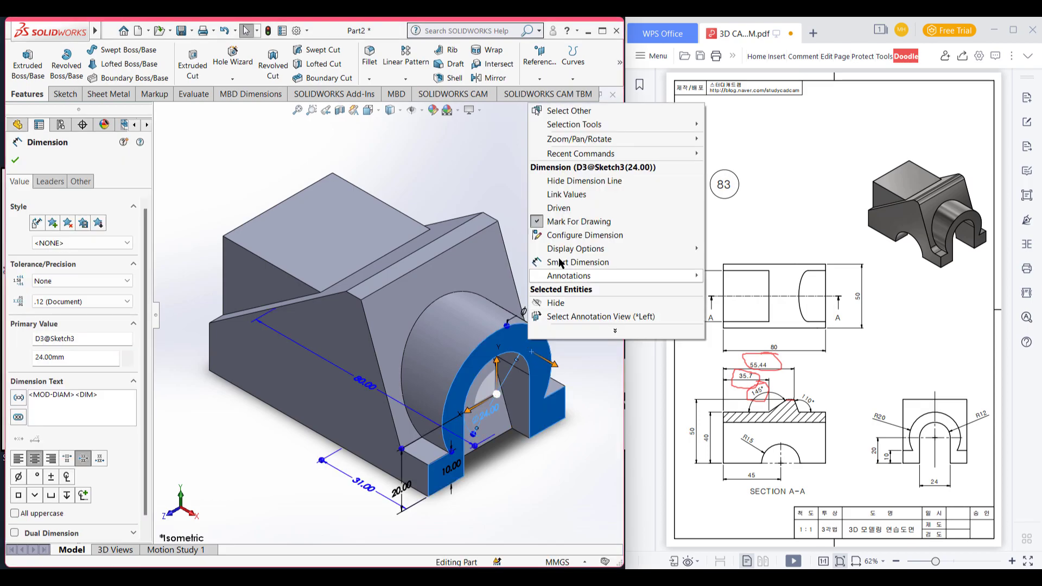
left_click(495, 354)
right_click(498, 350)
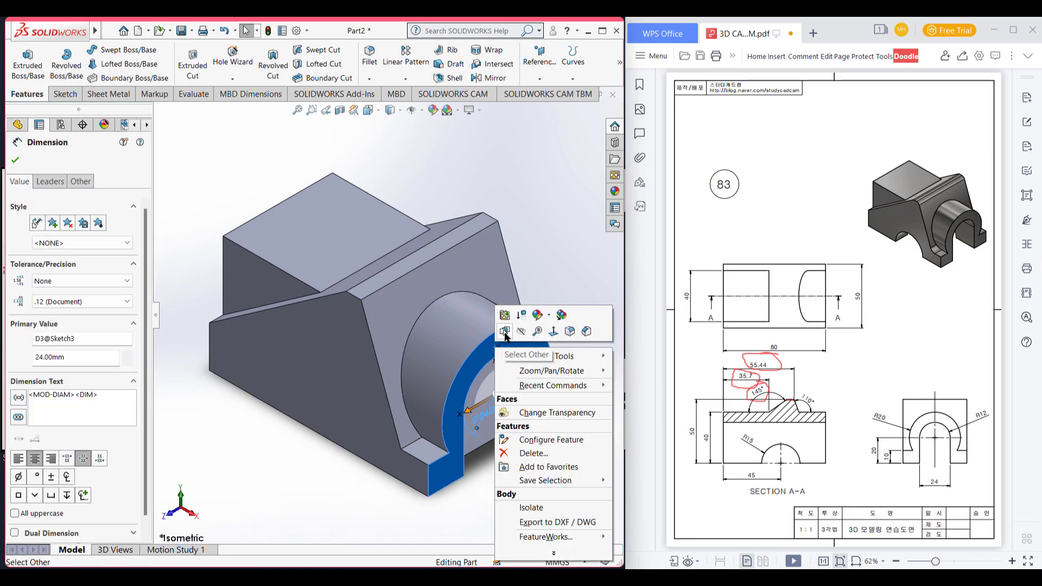
left_click(464, 385)
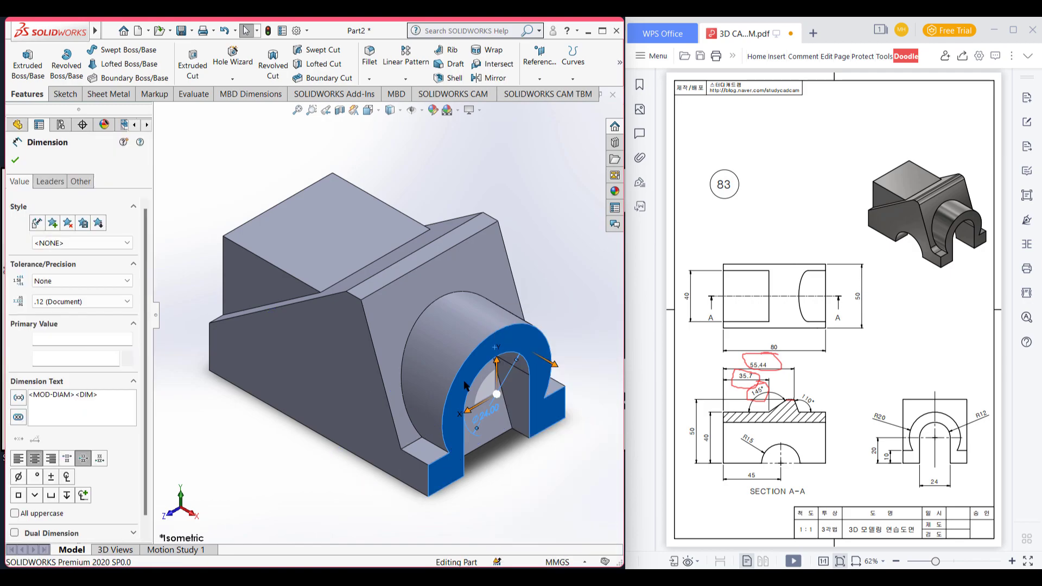
right_click(464, 385)
left_click(493, 171)
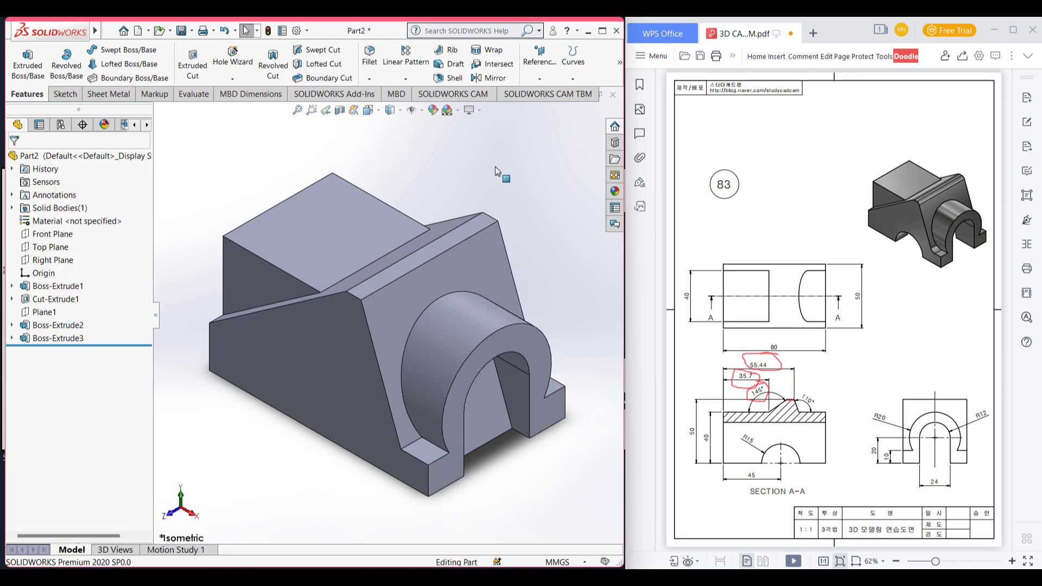
right_click(533, 338)
left_click(560, 322)
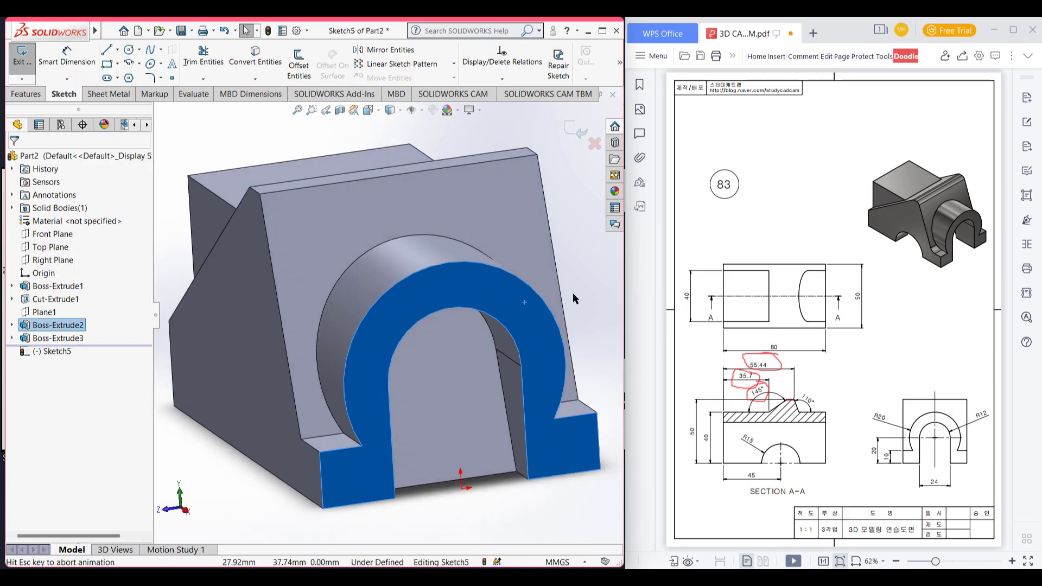
Convert the opening's inner arc, both side edges and bottom edge into a closed Sketch5 profile
key("Escape")
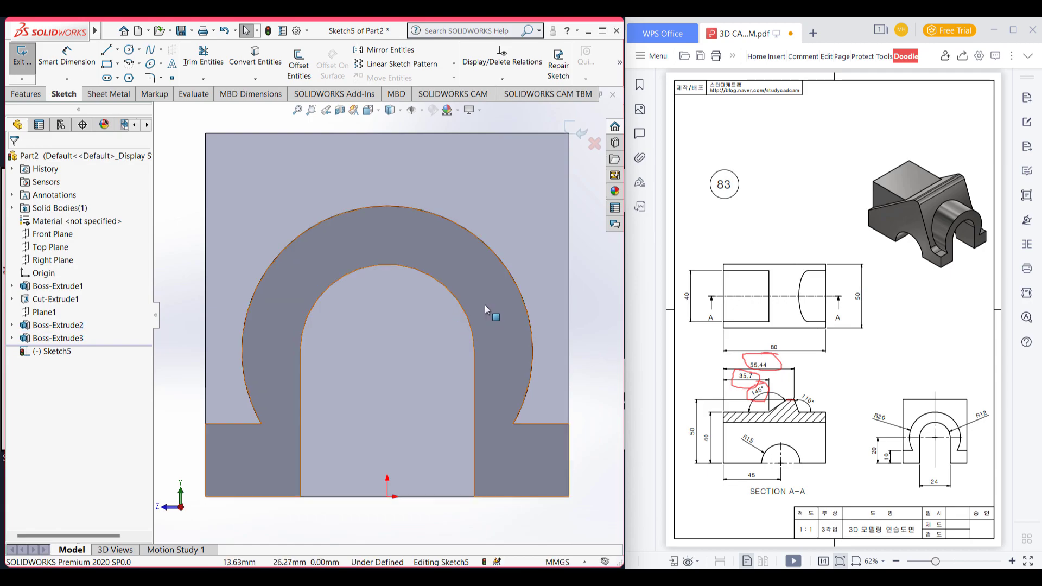
left_click(460, 302)
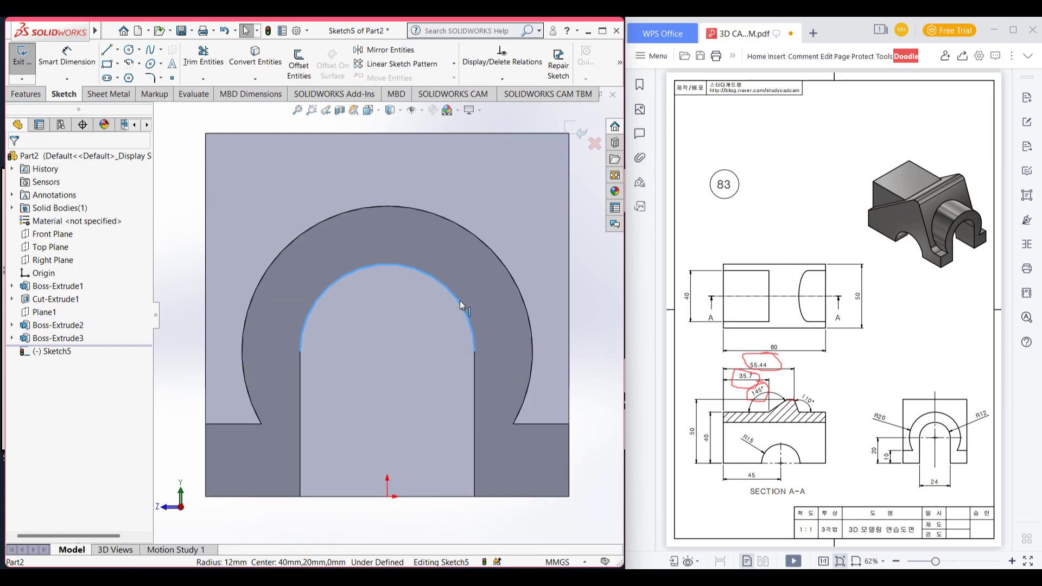
left_click(475, 382, "ctrl")
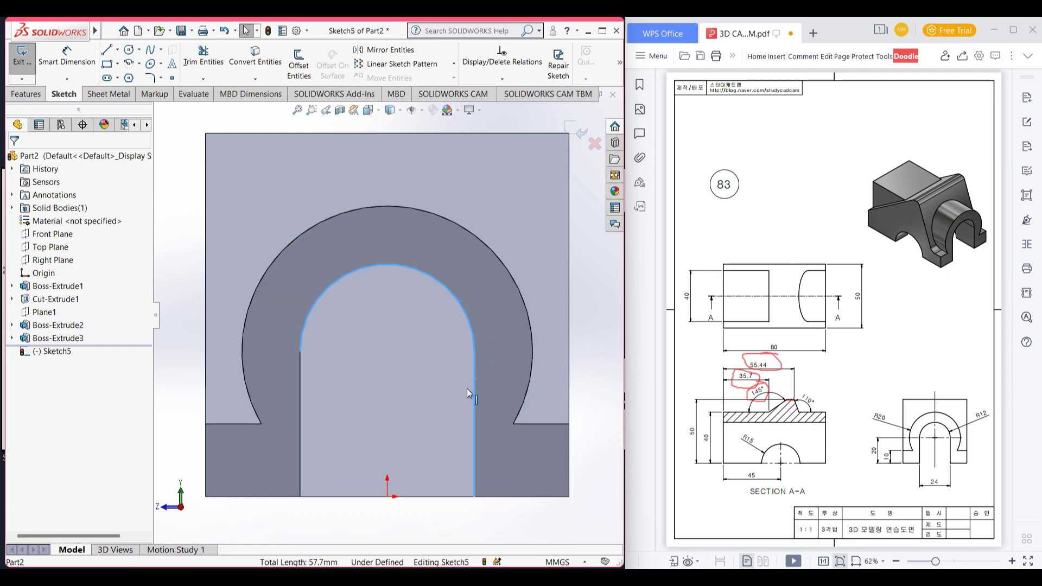
left_click(301, 398, "ctrl")
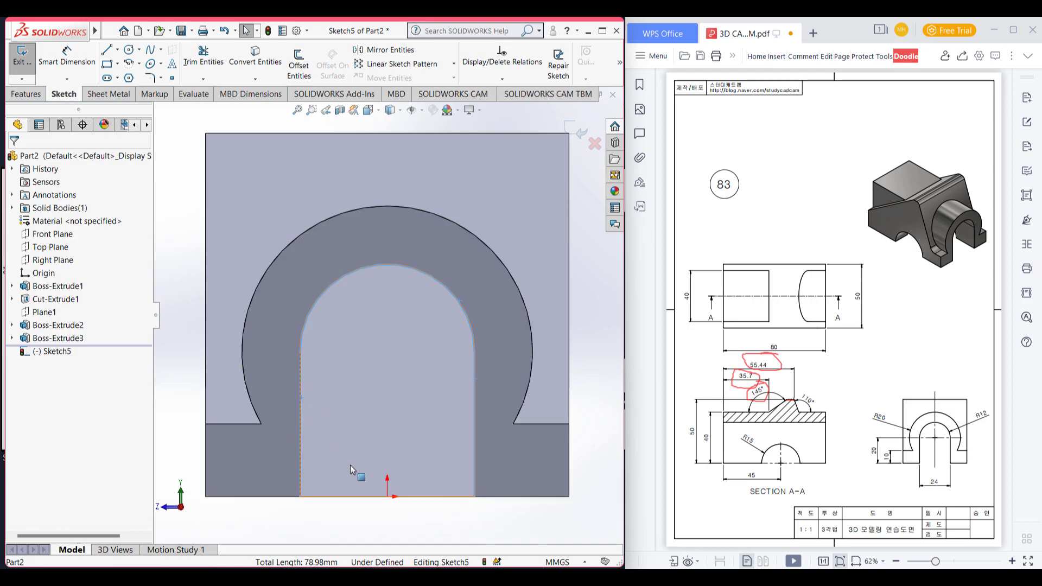
left_click(355, 497, "ctrl")
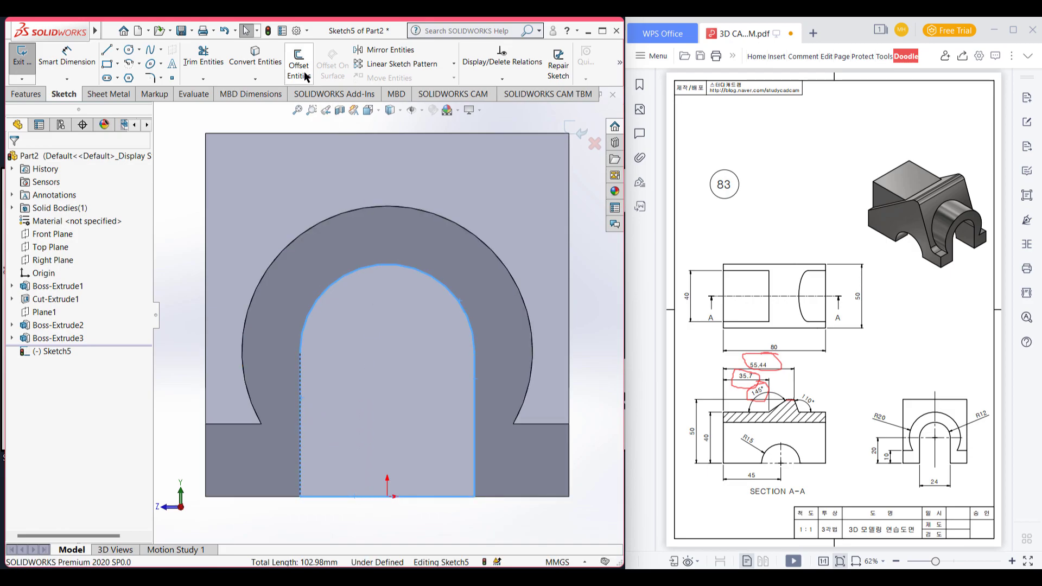
left_click(256, 61)
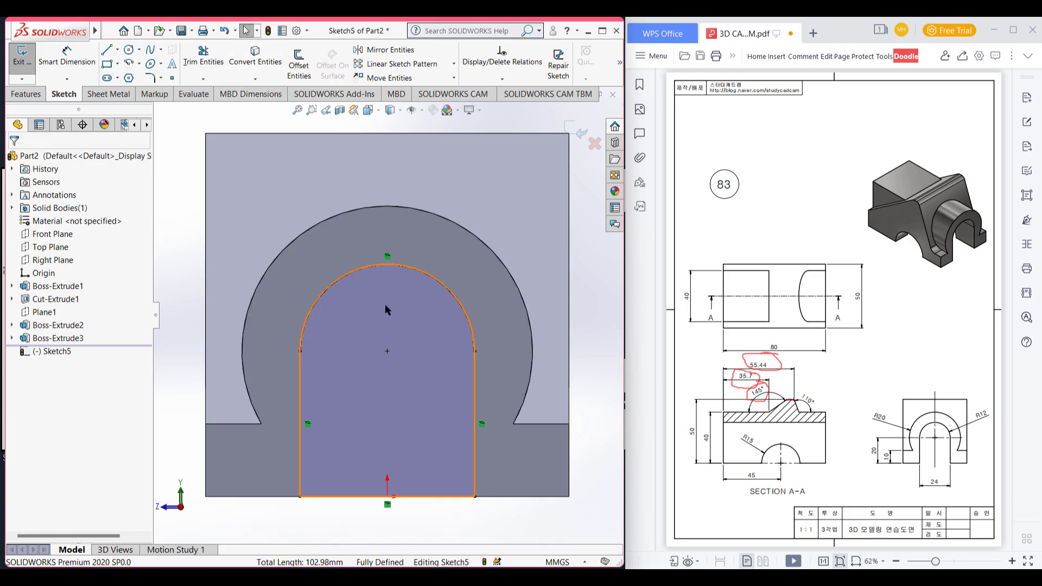
key("ctrl+7")
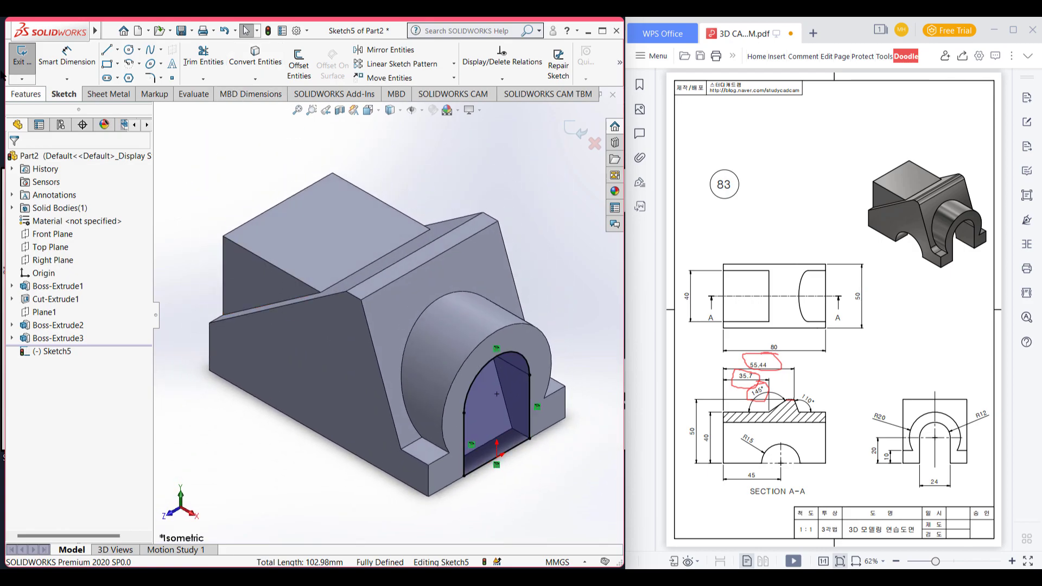
left_click(25, 94)
Cut the Sketch5 profile 117 mm blind through the block, then orbit to inspect it
left_click(205, 70)
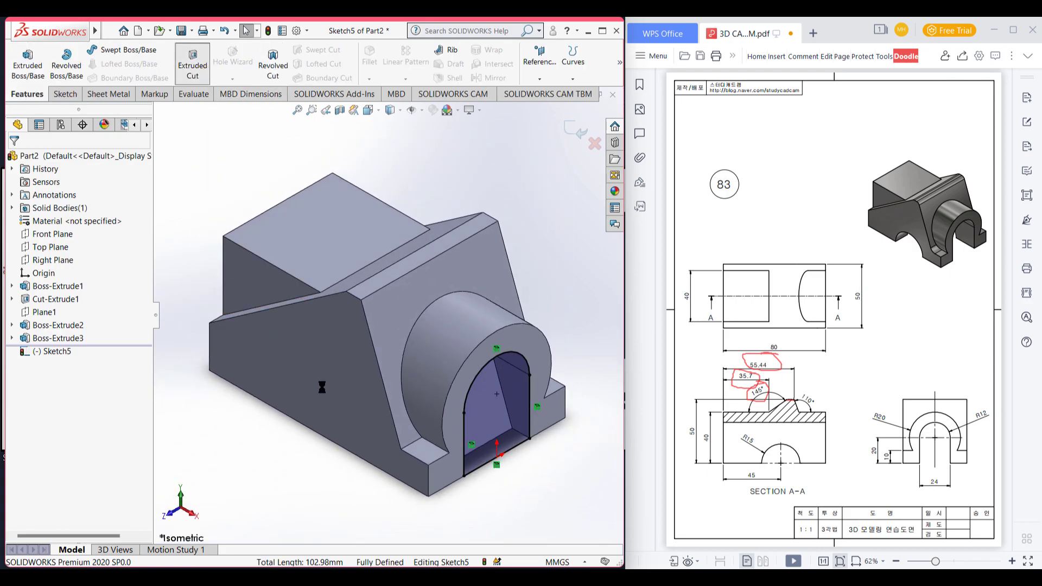
left_click_drag(365, 333, 132, 198)
left_click(14, 159)
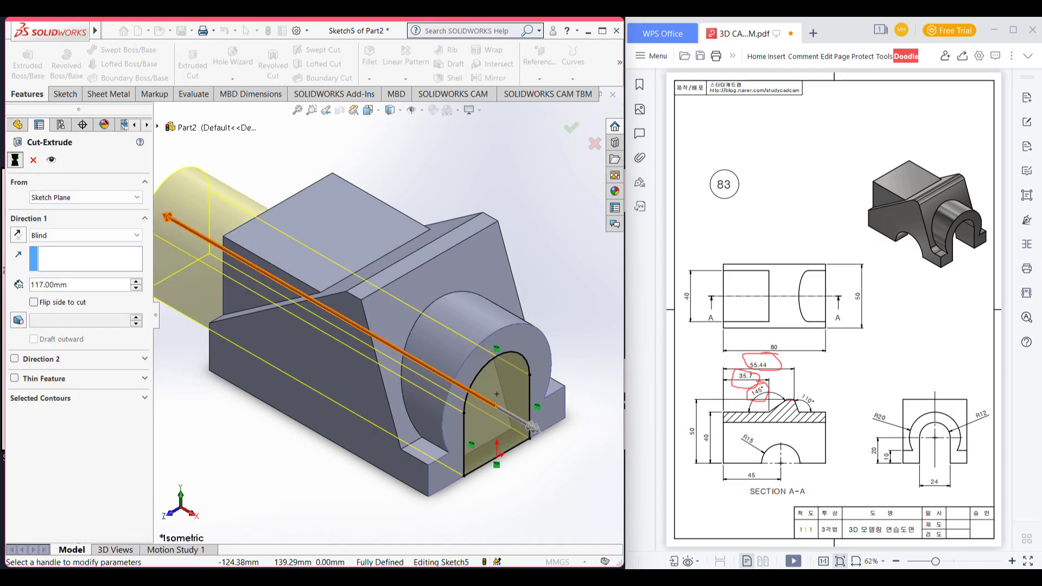
left_click(259, 479)
mouse_move(339, 489)
middle_mouse_down()
mouse_move(407, 458)
mouse_move(421, 432)
mouse_move(479, 453)
mouse_move(590, 467)
middle_mouse_up()
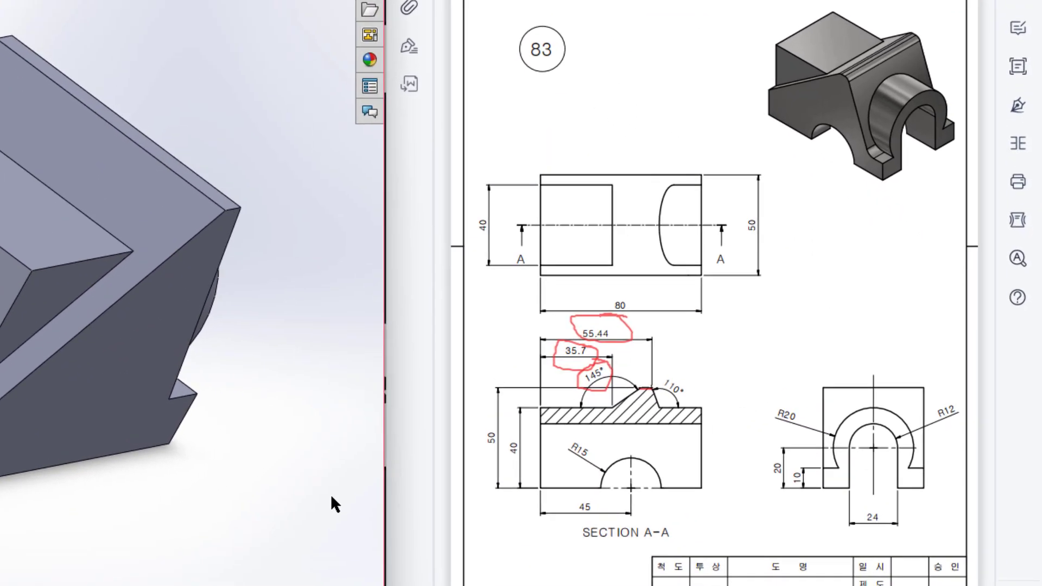
middle_click_drag(331, 494, 315, 496)
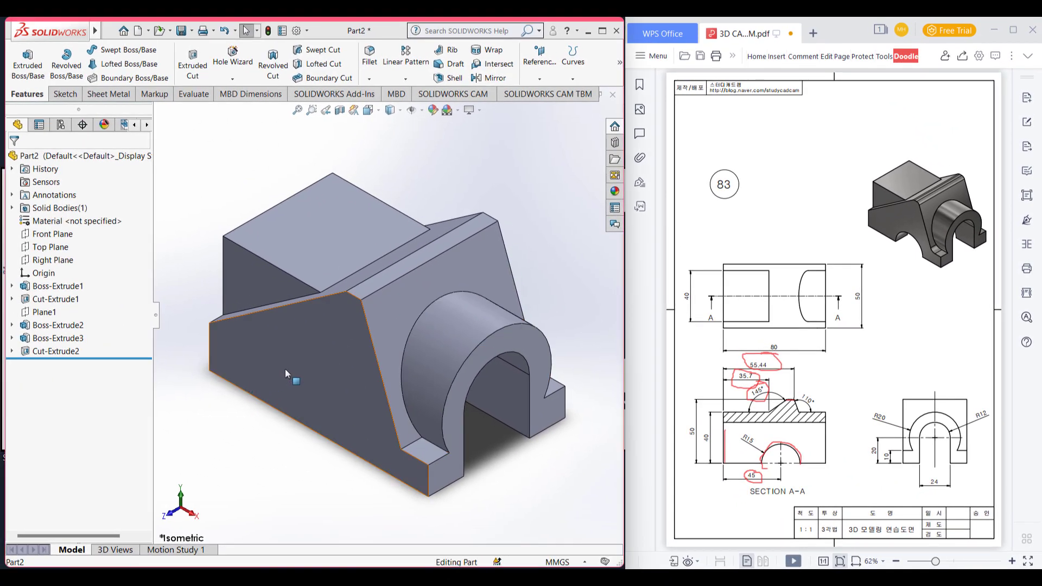
Start Sketch6 on the block's side face with a point on its bottom edge
right_click(285, 369)
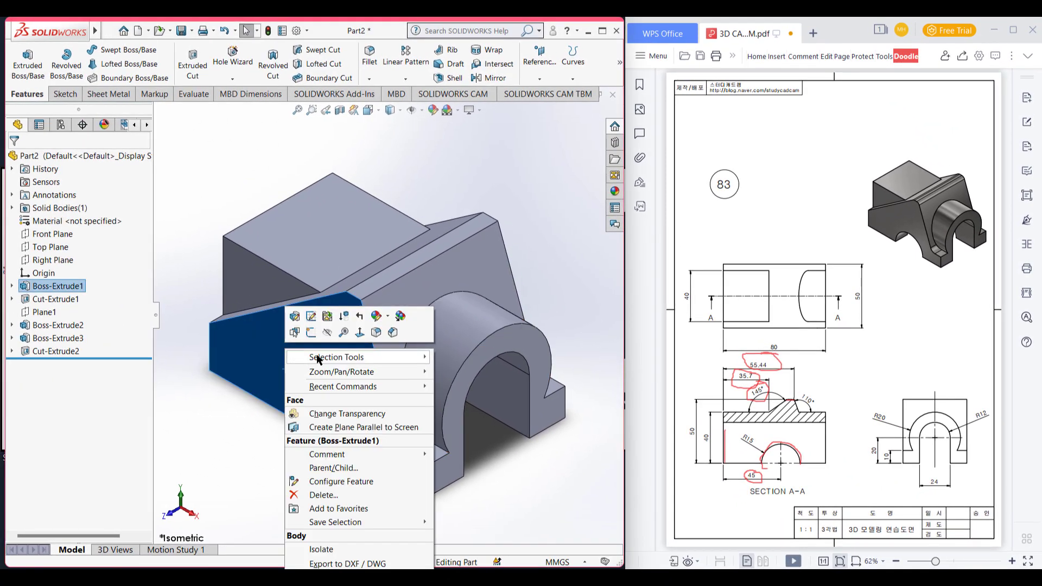
left_click(314, 335)
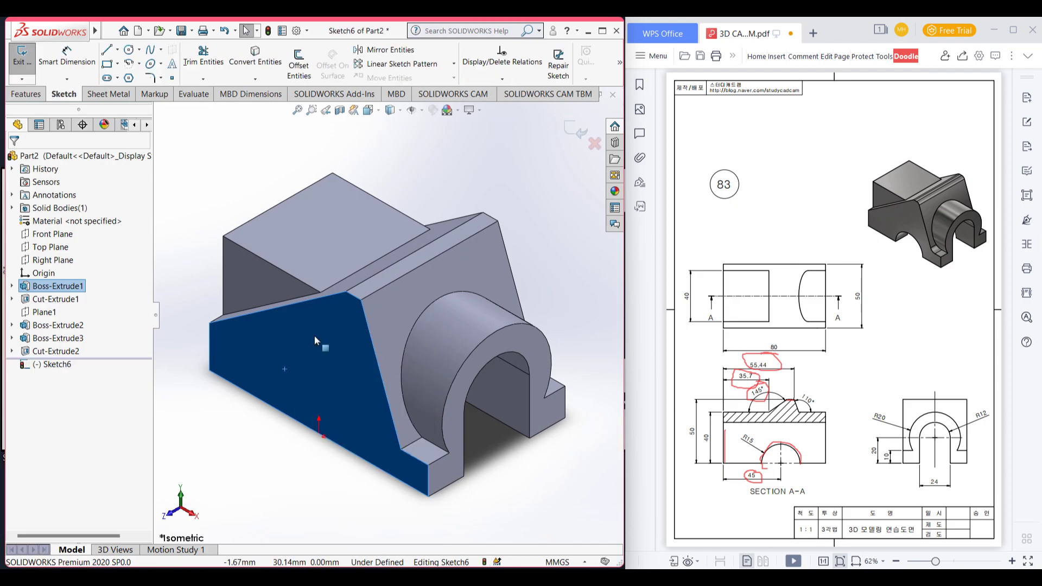
key("ctrl+8")
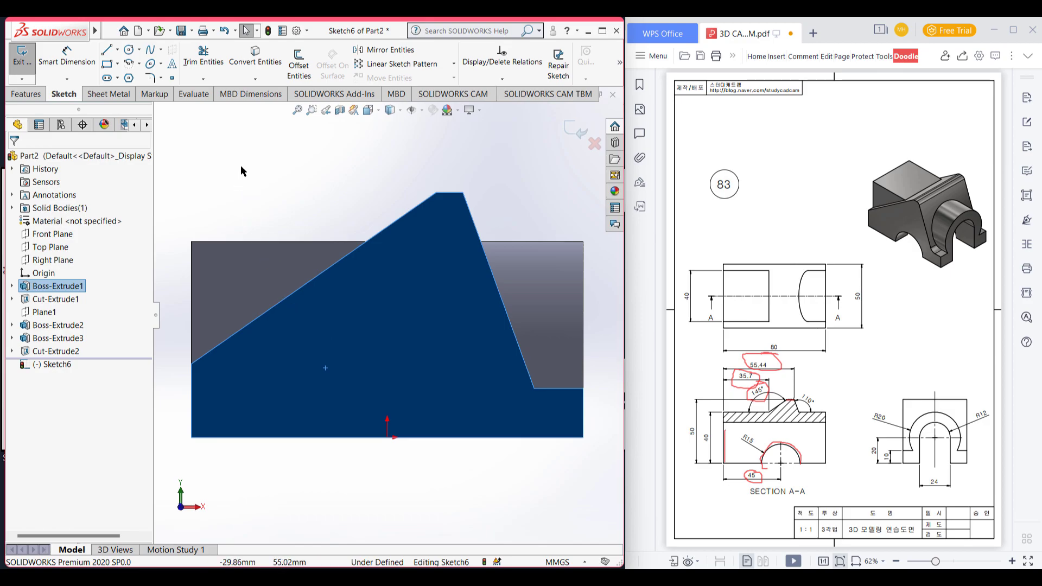
left_click(172, 77)
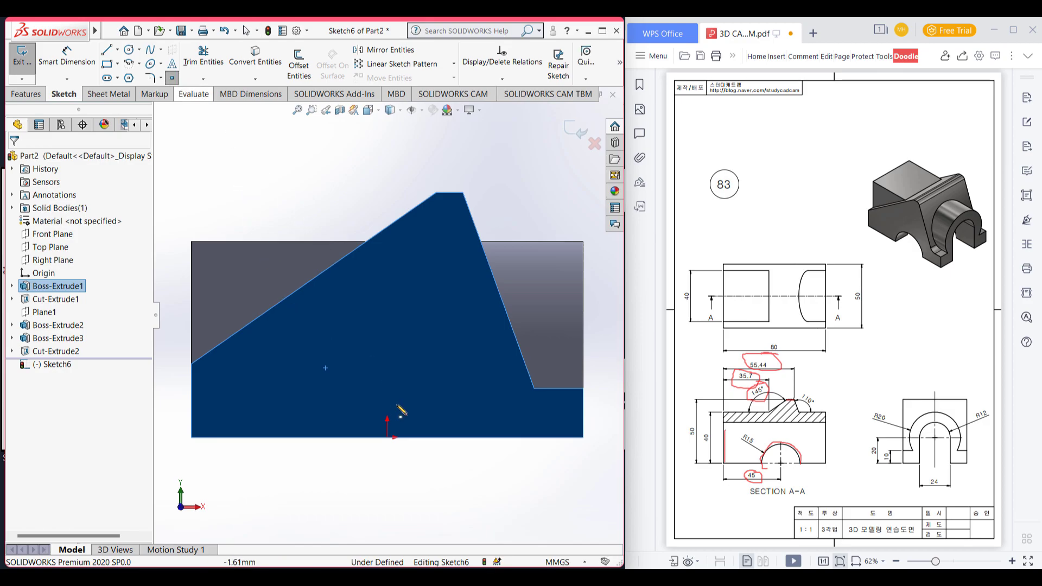
left_click(419, 438)
right_click_drag(441, 477, 451, 426)
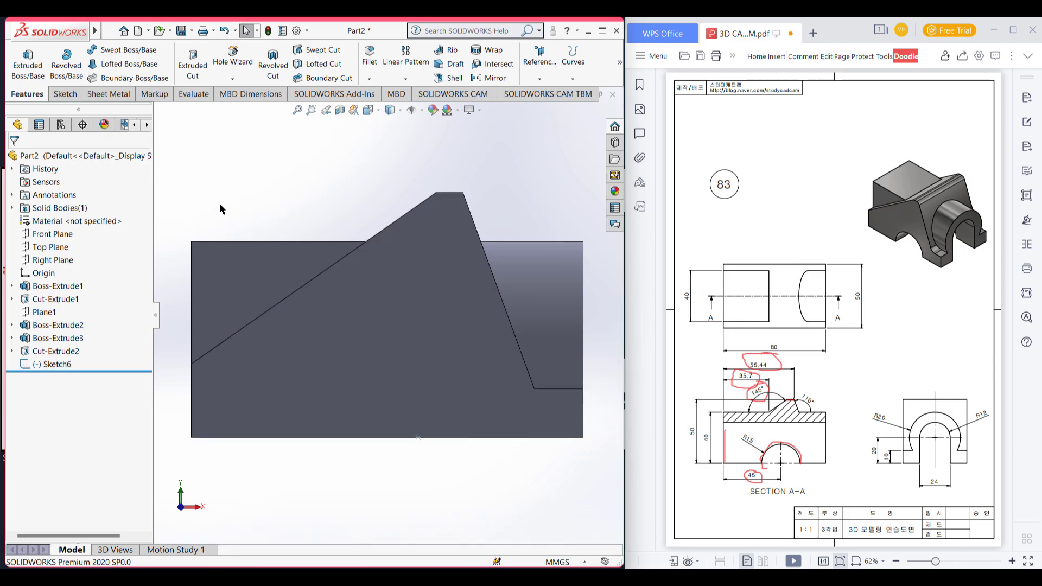
right_click(52, 364)
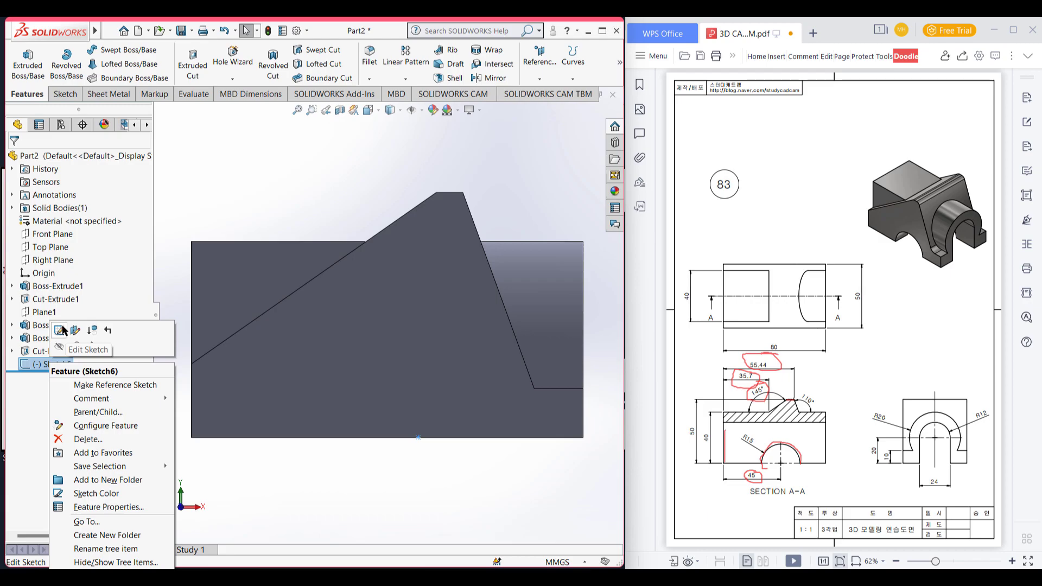
left_click(61, 330)
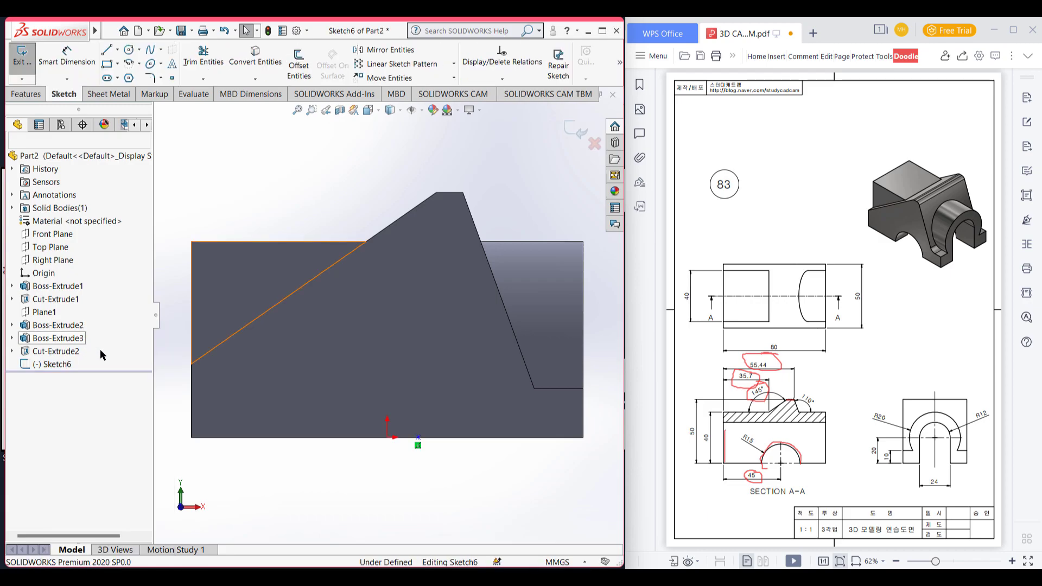
Dimension the sketch point 45 mm from the part's left edge
middle_click_drag(321, 470, 283, 504)
key("ctrl+8")
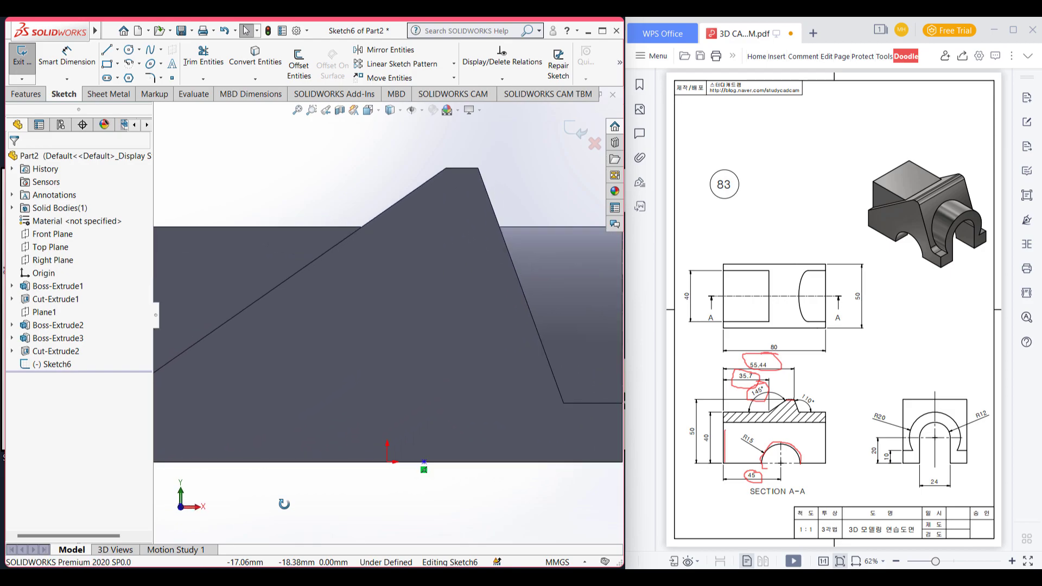
left_click(66, 62)
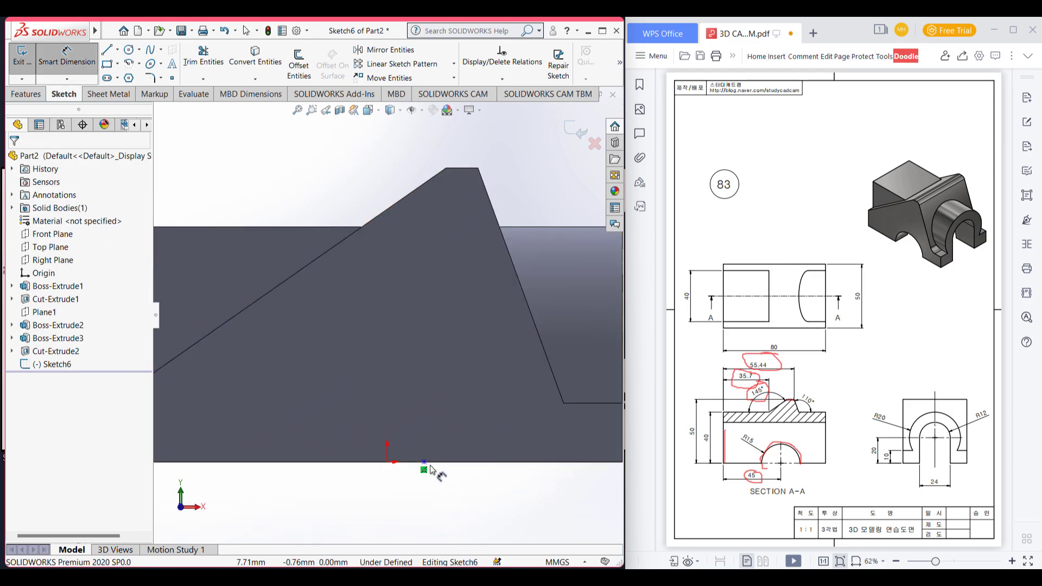
left_click(425, 464)
key("f")
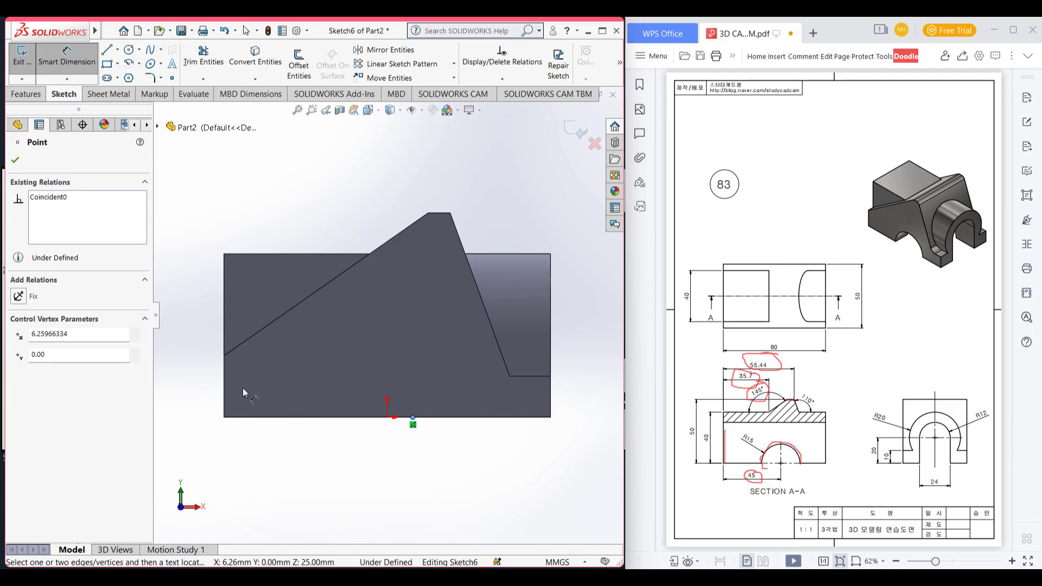
left_click(227, 387)
left_click(306, 464)
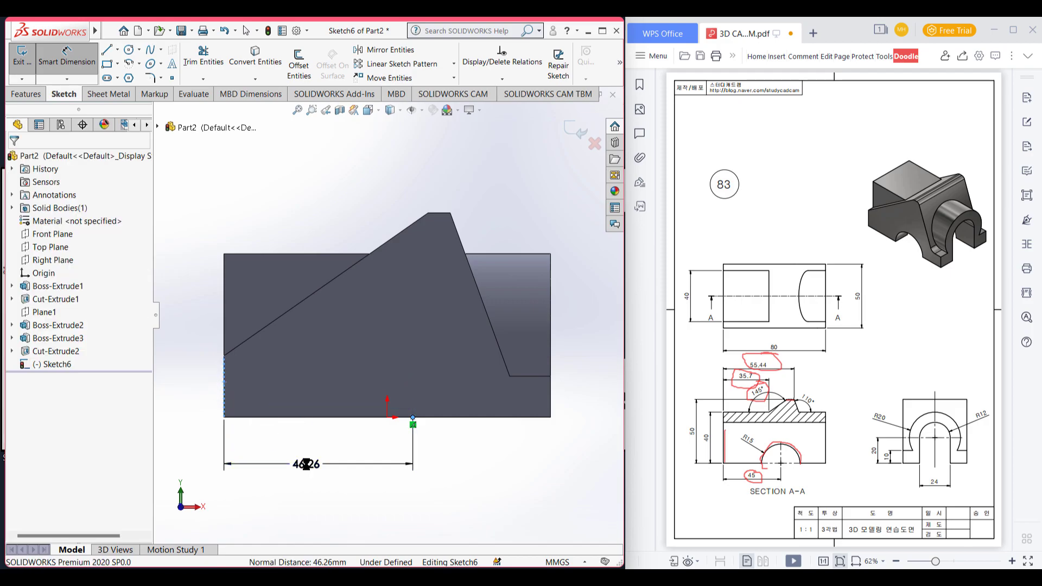
type("4")
key("Return")
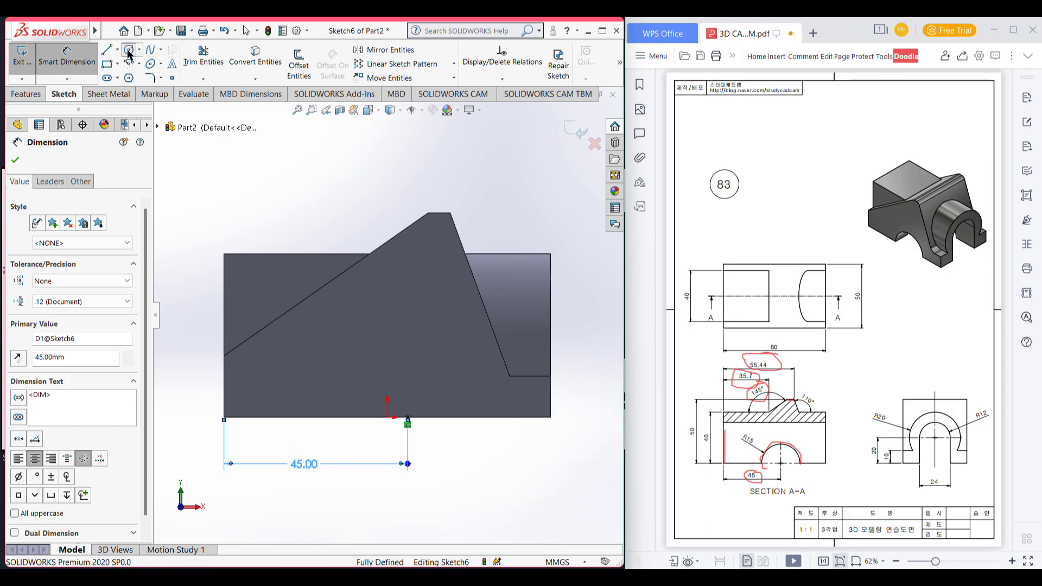
Draw a Ø30 mm circle centred on that point on the bottom edge
left_click(129, 49)
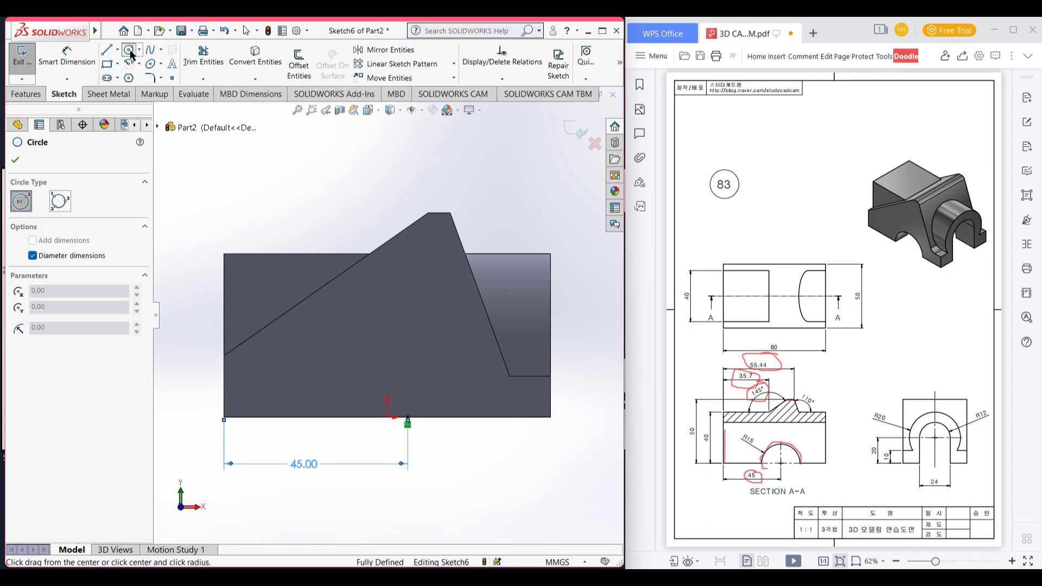
left_click(408, 419)
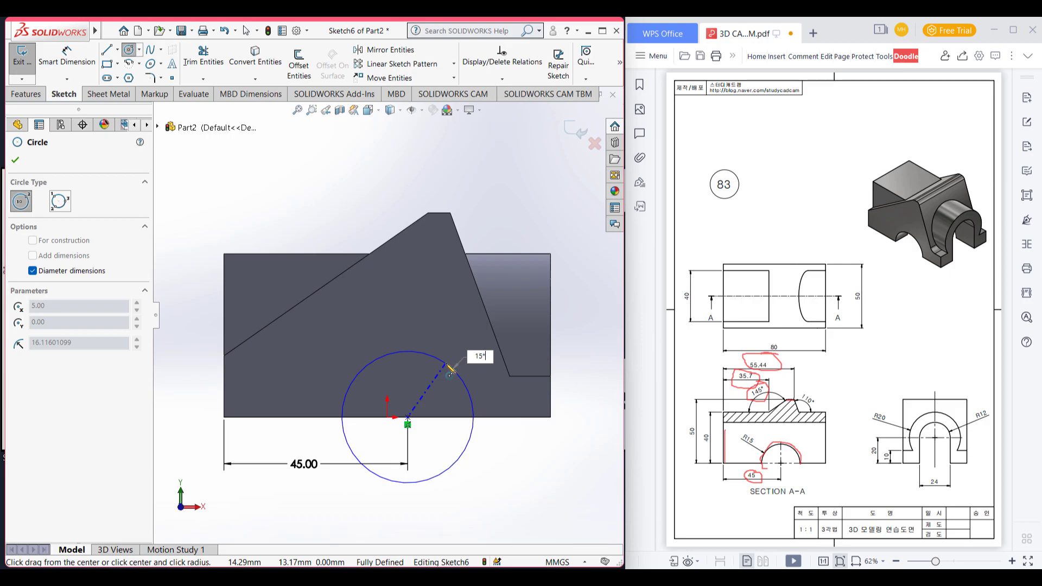
key("Return")
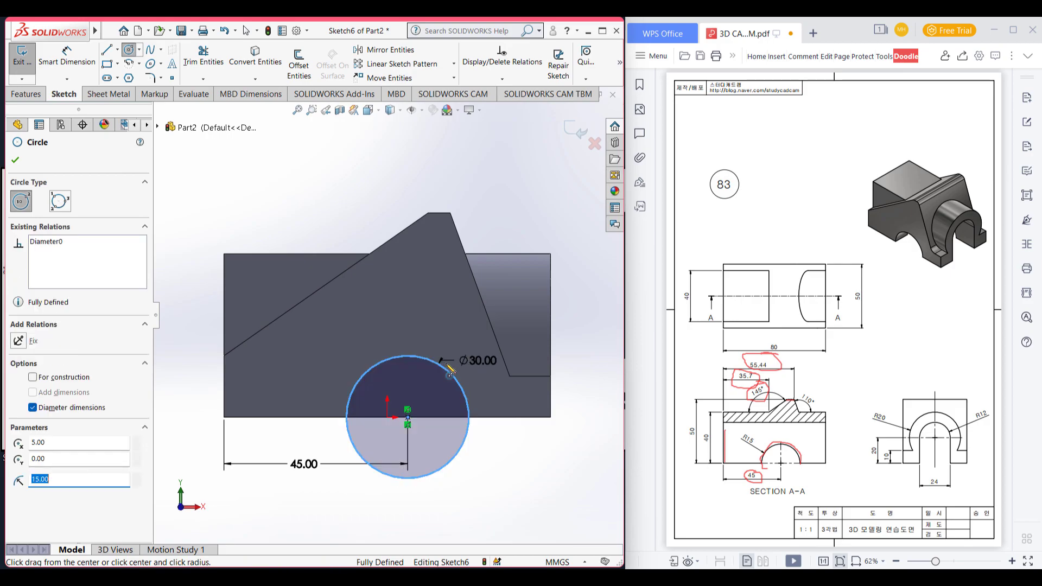
key("ctrl+7")
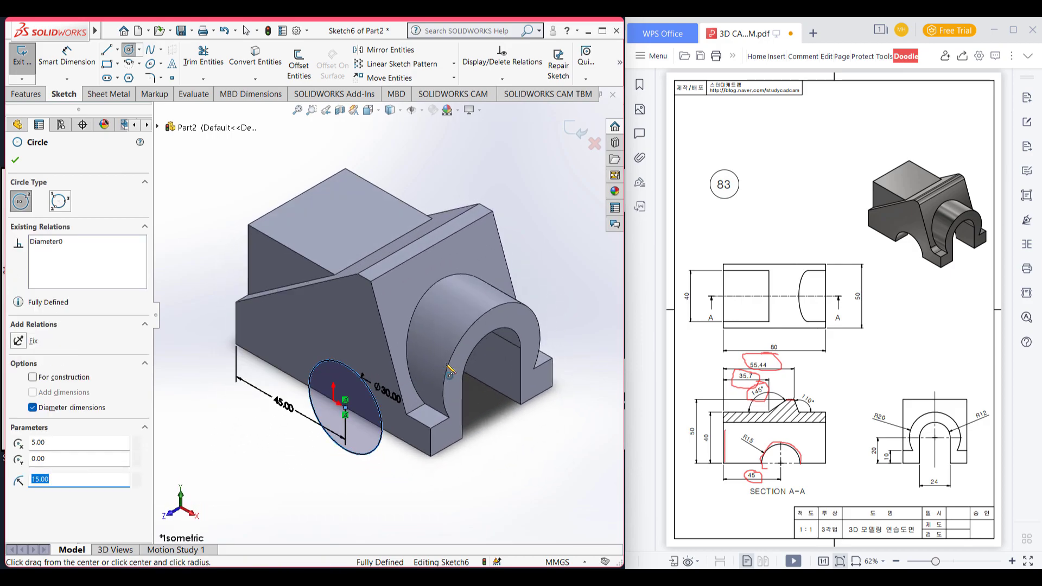
left_click(26, 94)
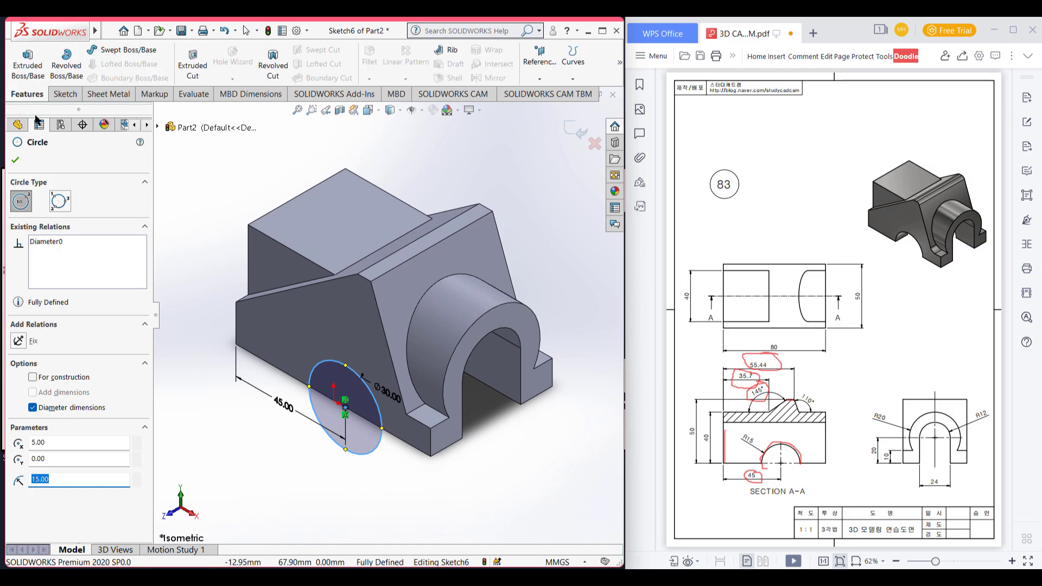
left_click(185, 64)
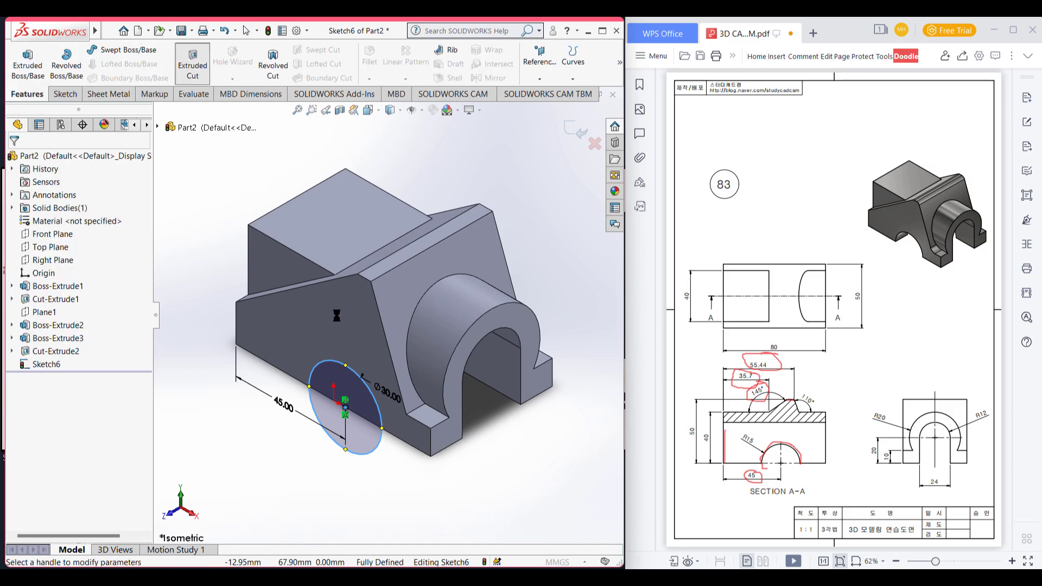
Accept Cut-Extrude3, cutting the Ø30 semicircular notch through the underside, and mark it on the PDF
left_click(15, 161)
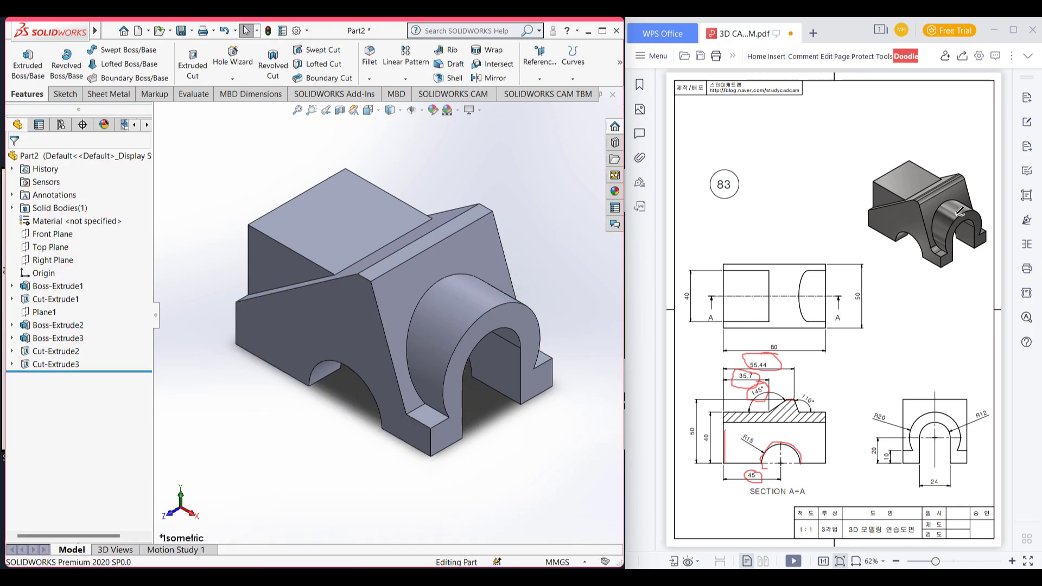
left_click_drag(937, 242, 932, 245)
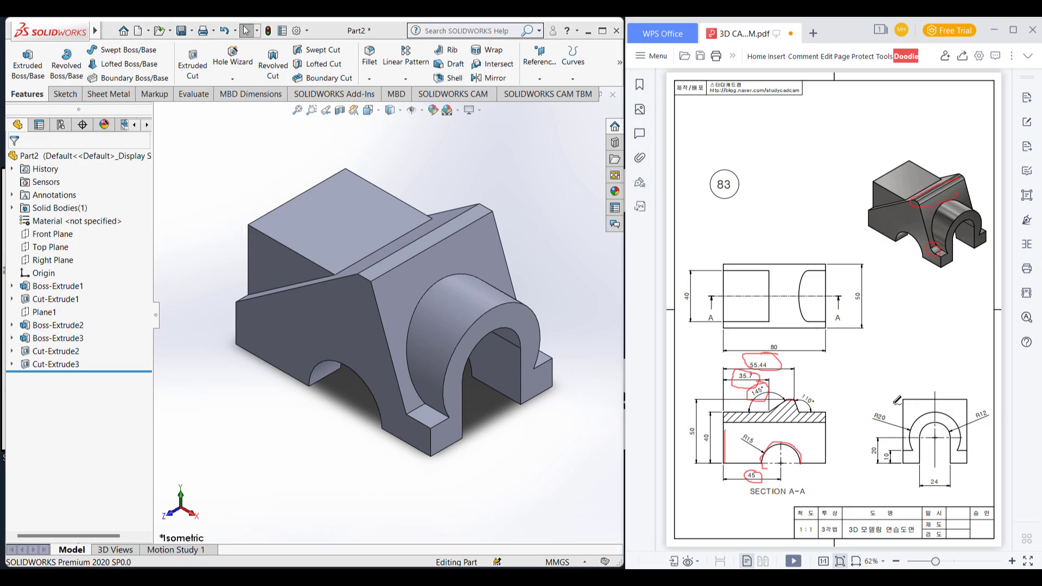
Fillet four edges around the arch boss with a 3 mm radius, then return to Isometric view
left_click(372, 62)
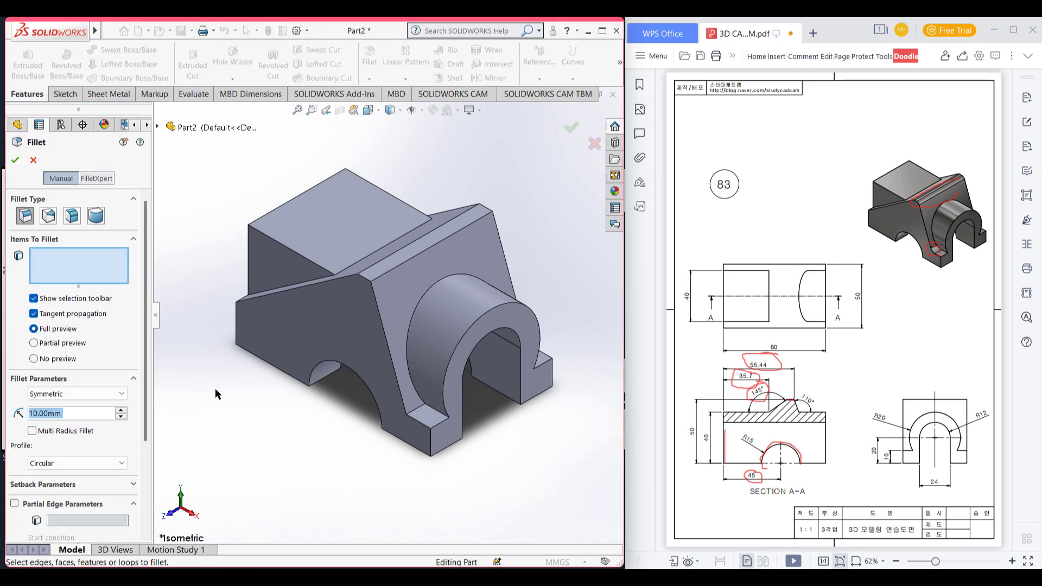
type("3")
key("Return")
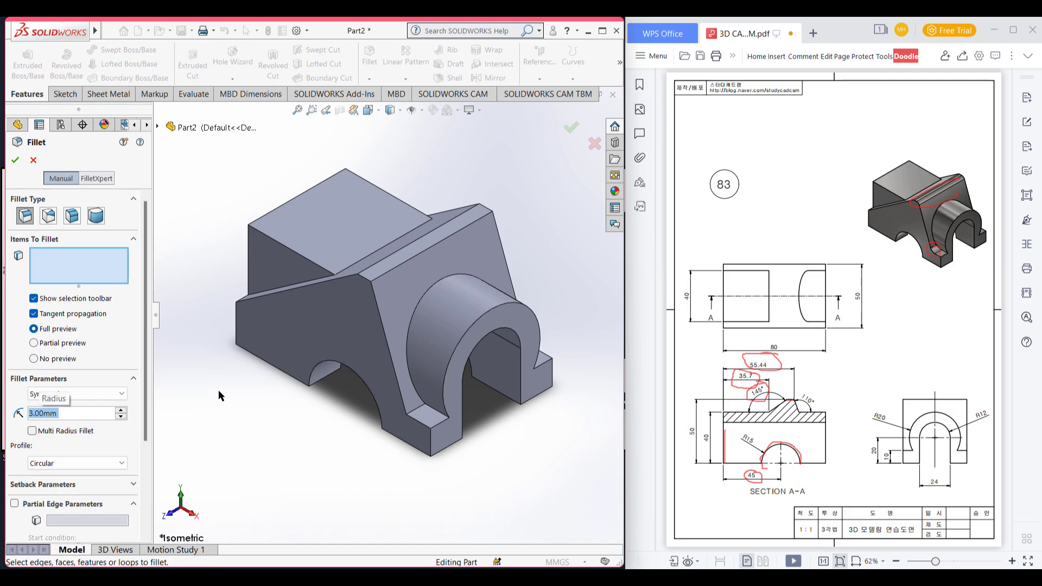
left_click(425, 410)
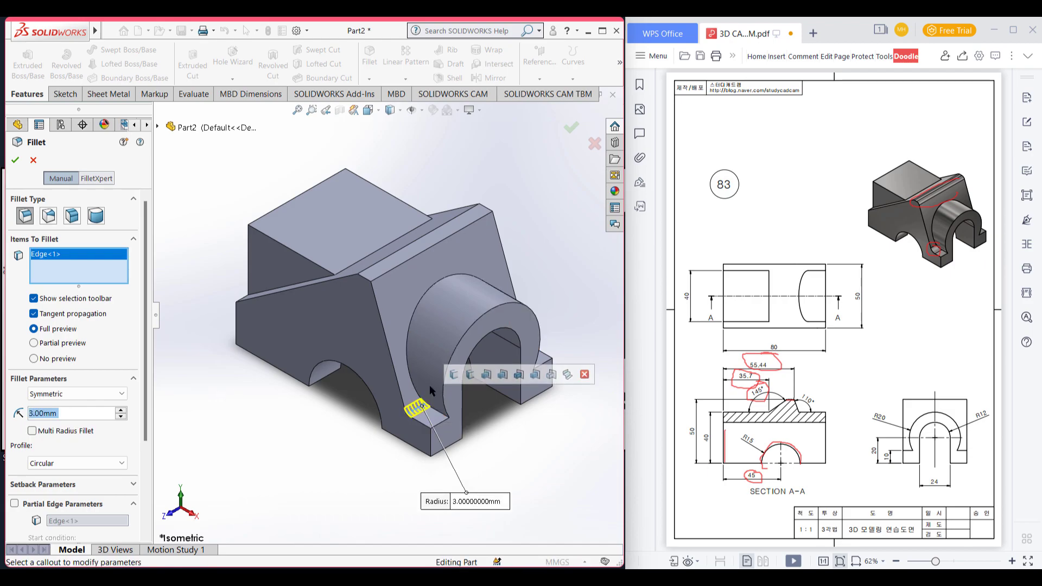
middle_click_drag(489, 390, 481, 370)
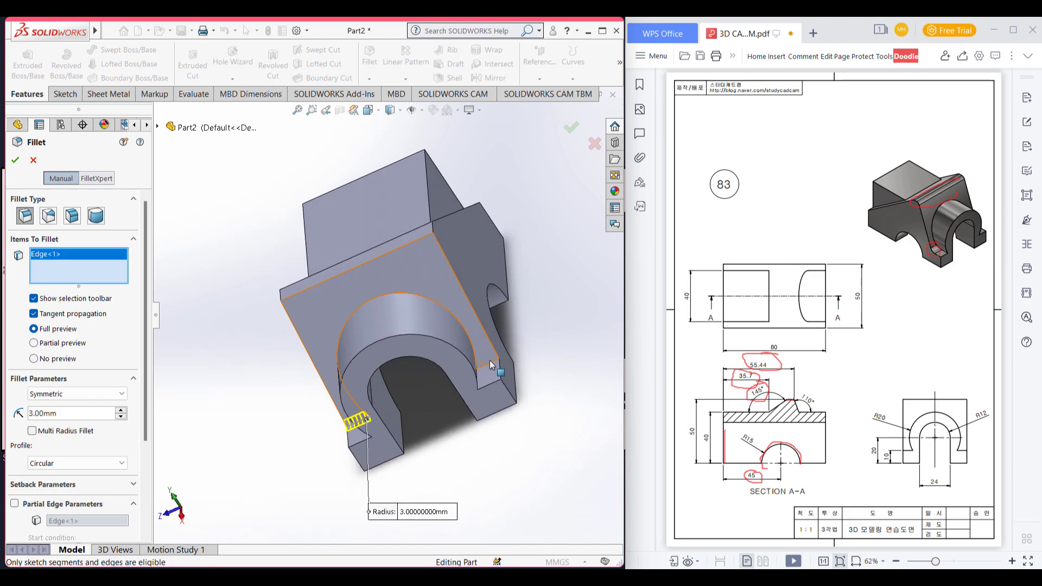
left_click(492, 368)
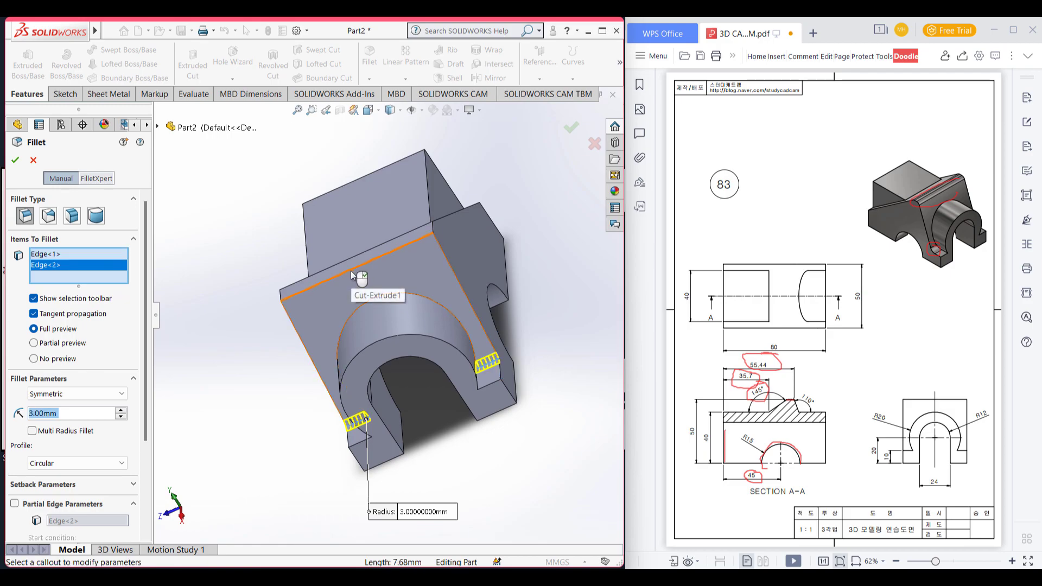
left_click(294, 327)
middle_click_drag(293, 327, 369, 348)
left_click(396, 313)
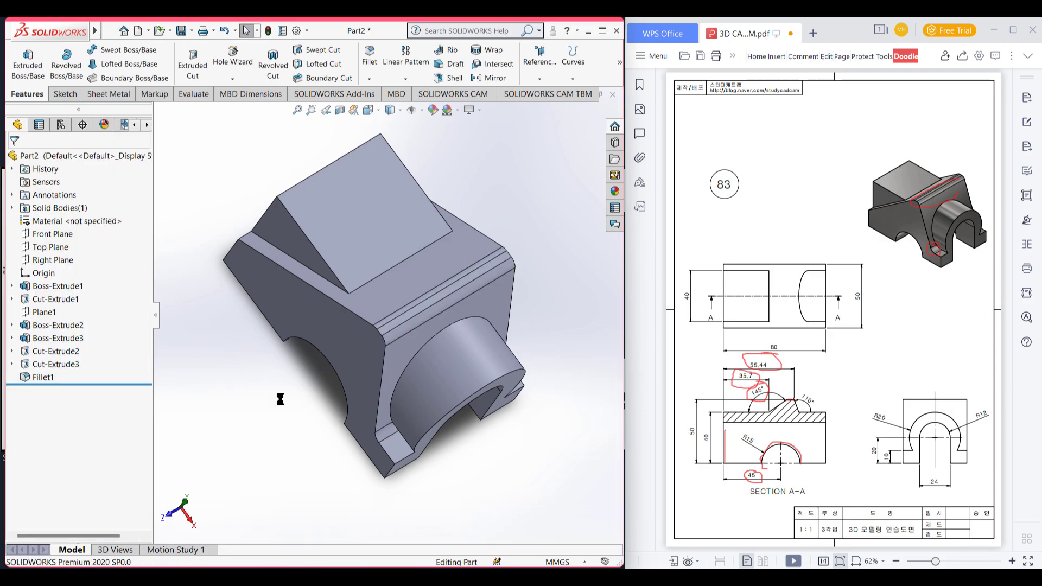
key("ctrl+7")
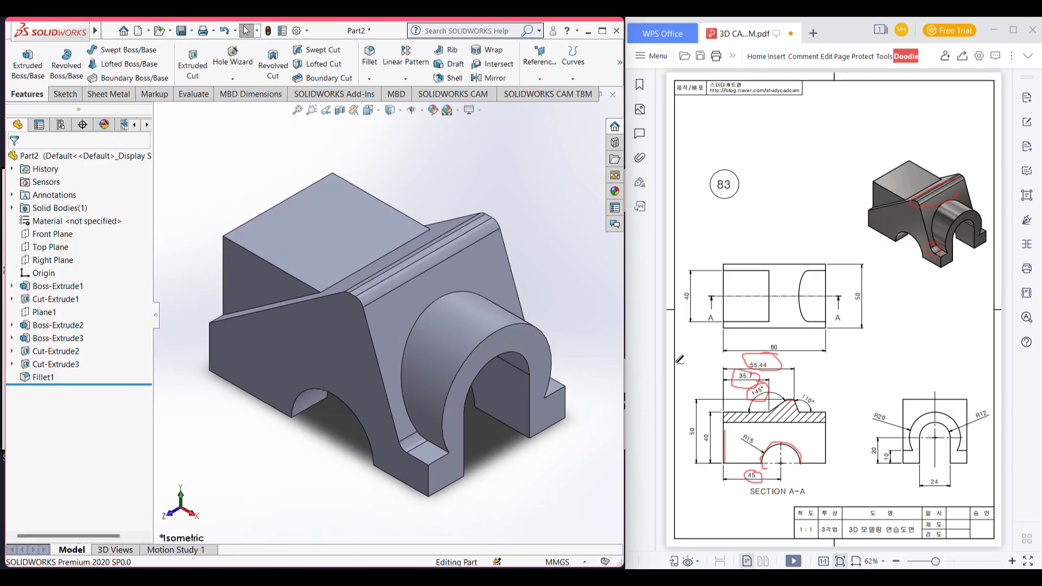
left_click_drag(845, 356, 862, 378)
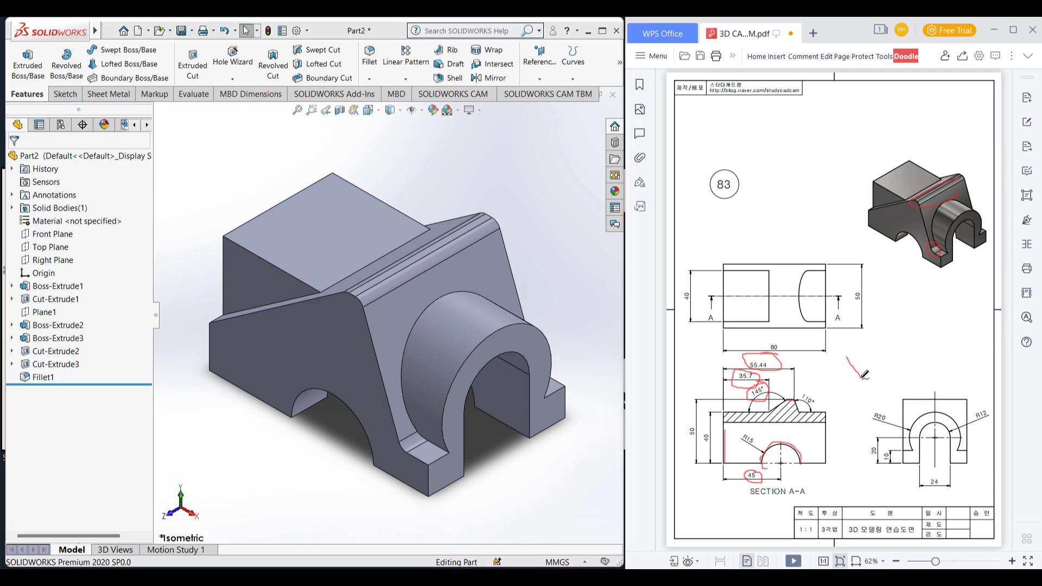